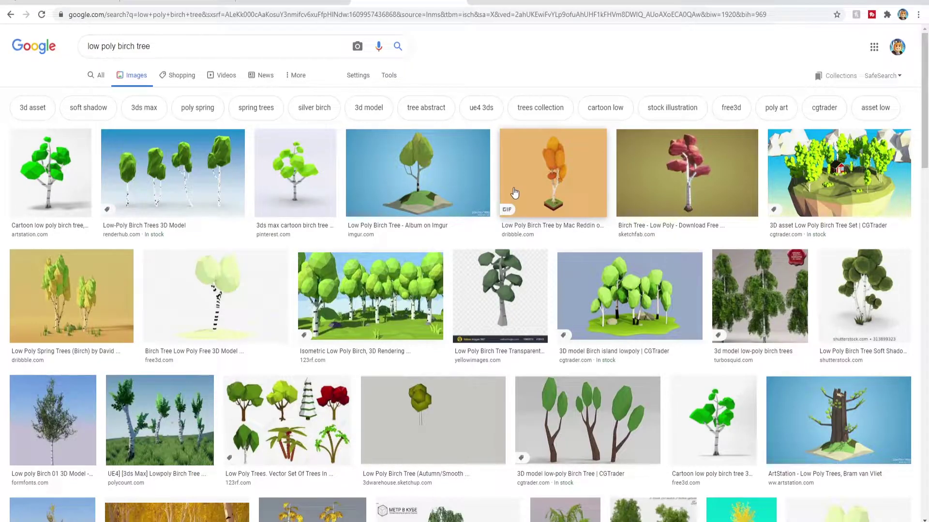
Step: Preview RenderHub's four-tree Low-Poly Birch Trees image and look through the other birch results for modelling references
left_click(190, 163)
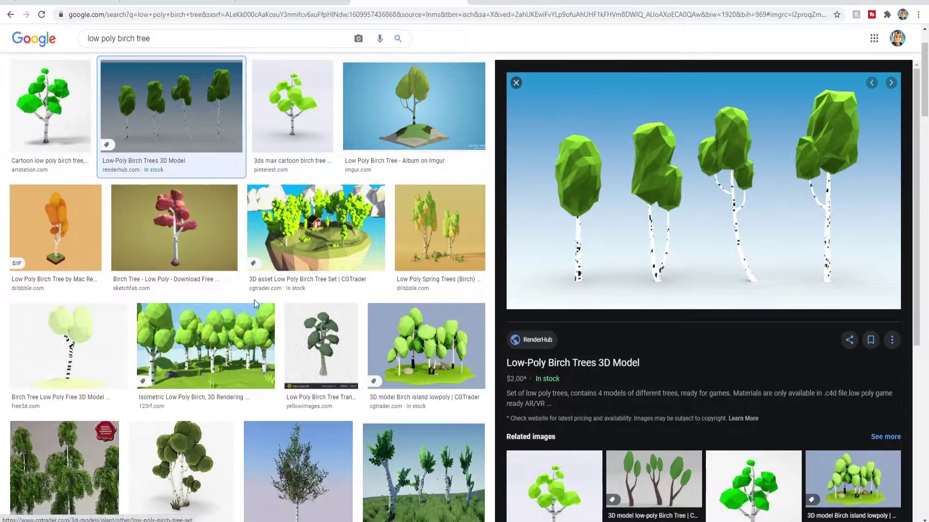
scroll(288, 305, "down", 4)
scroll(290, 300, "down", 3)
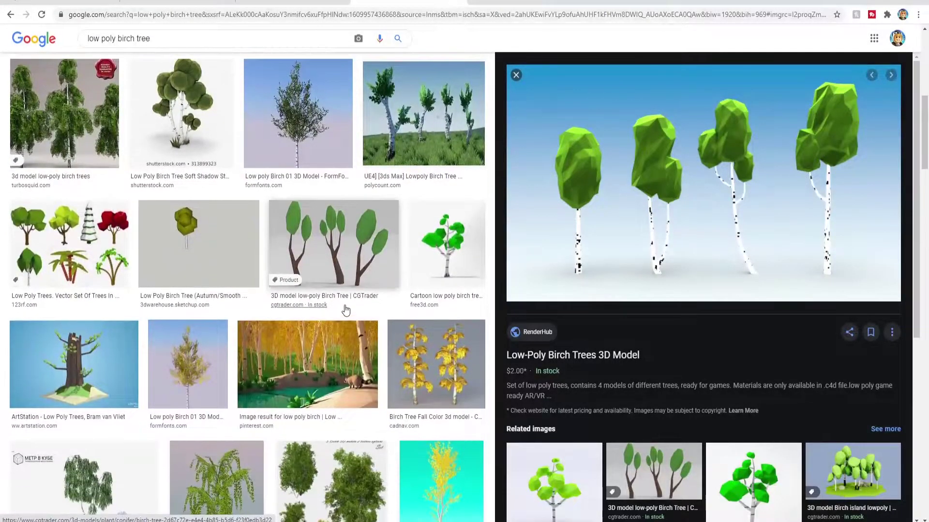
scroll(305, 245, "up", 7)
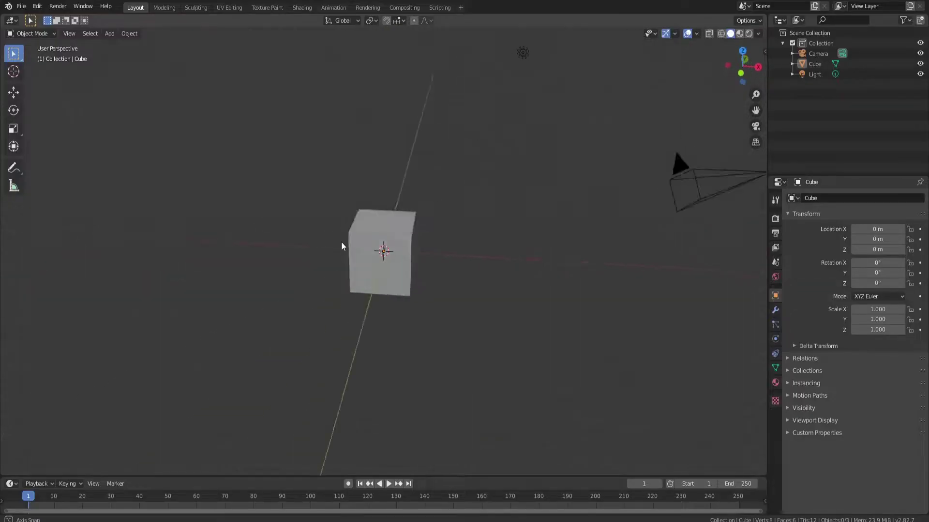
Step: Switch to Blender, align the viewport to front orthographic, and bring in the four-birch picture as a reference image
middle_click_drag(341, 242, 349, 229)
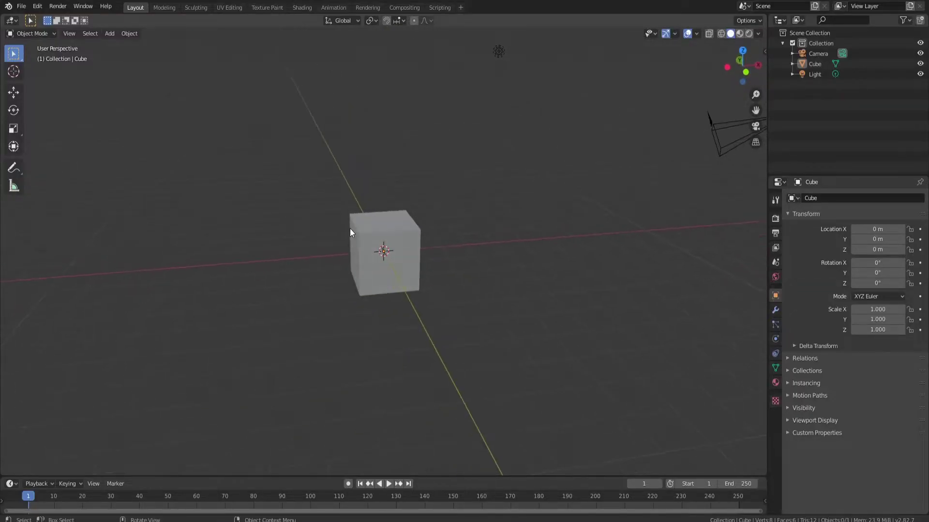
key("KP_1")
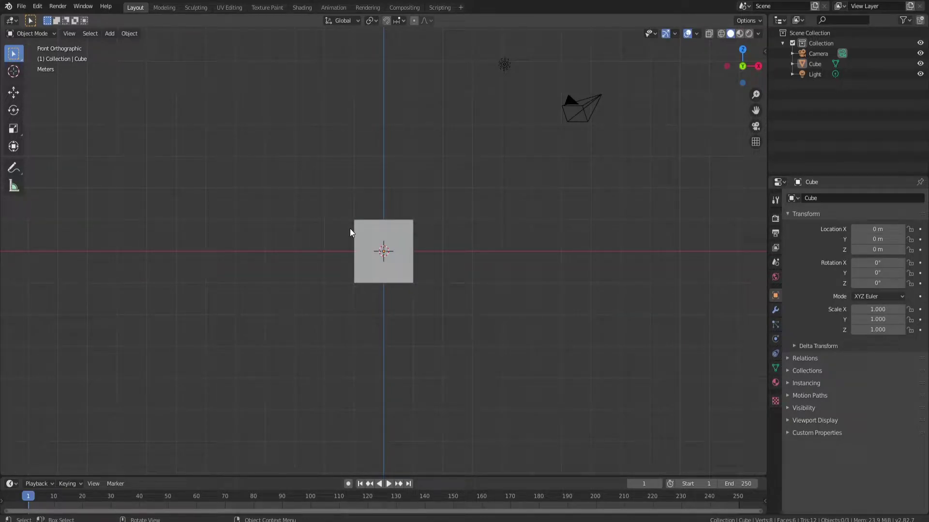
key("shift+a")
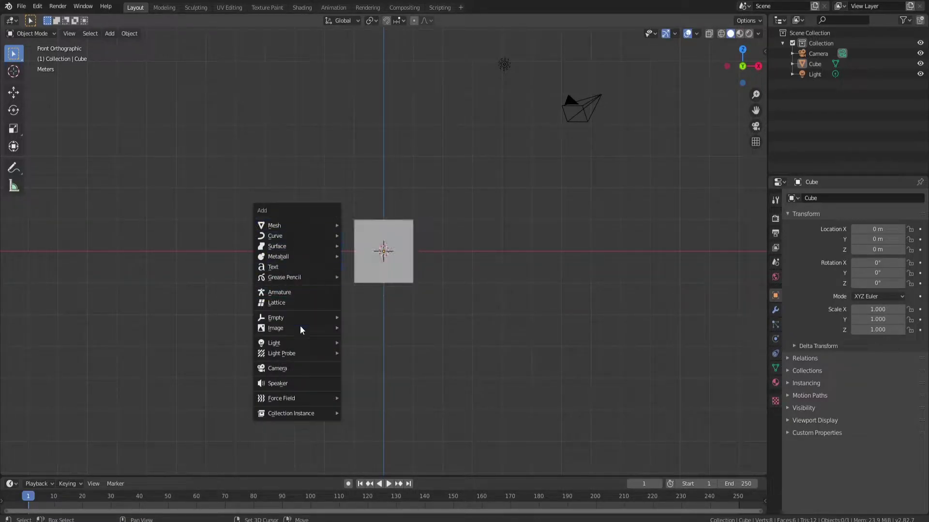
key("Escape")
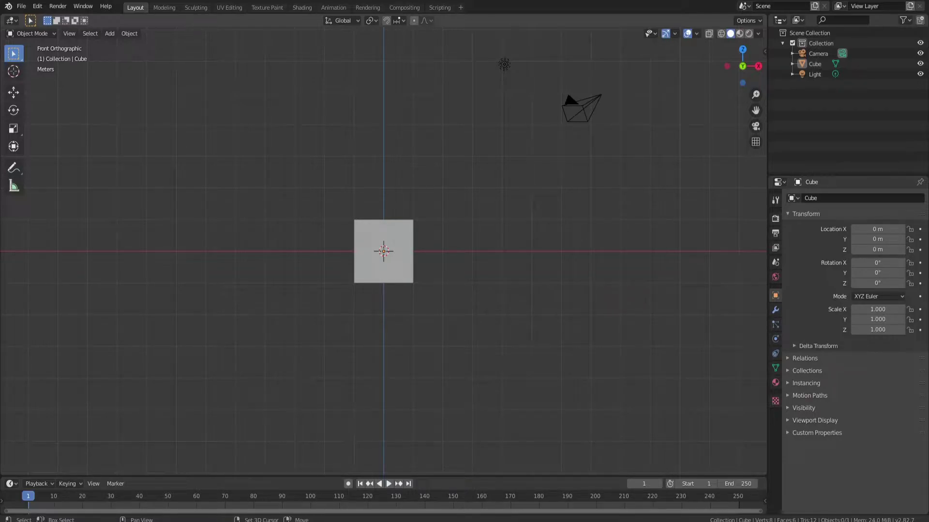
scroll(387, 259, "up", 2)
scroll(387, 260, "down", 3)
left_click_drag(442, 211, 720, 32)
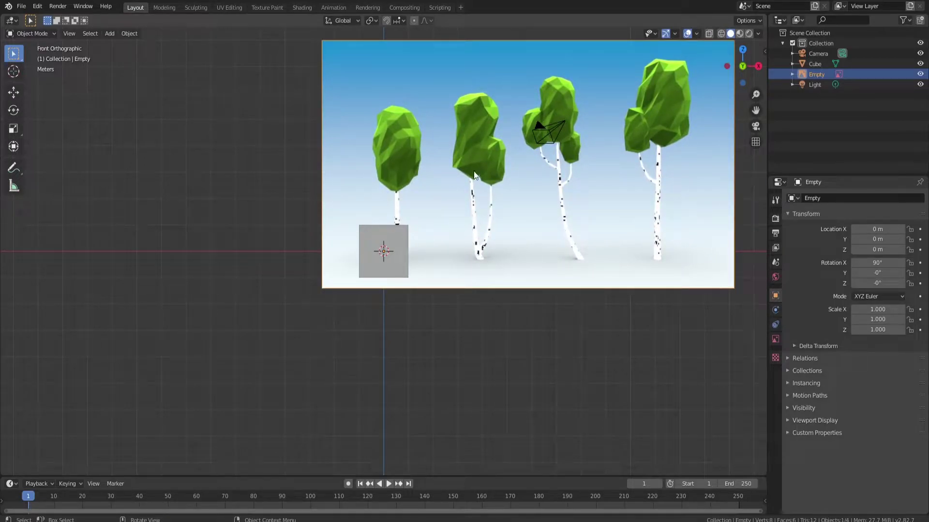
Step: Move the birch reference image to about X -5.57 m and Z -2.88 m, roughly centring it on the origin
key("g")
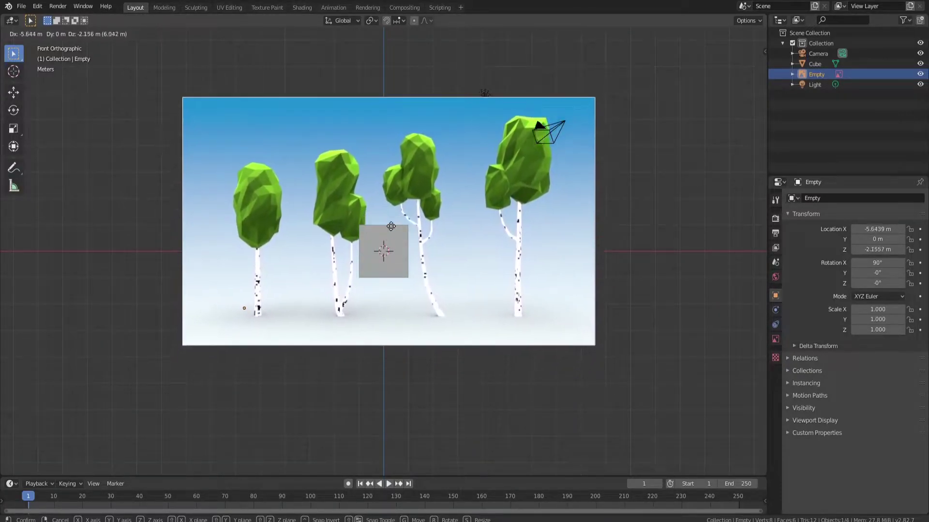
left_click(484, 95)
scroll(395, 262, "up", 3)
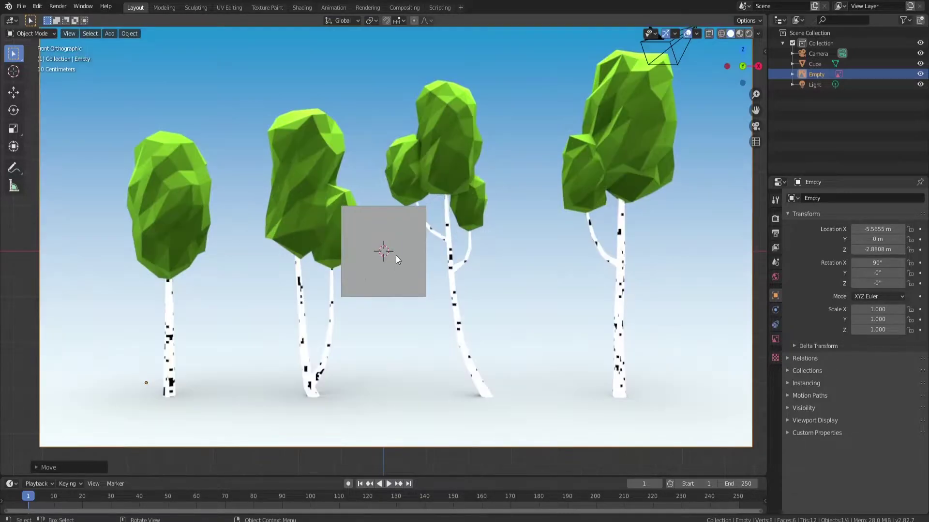
Step: Enter Edit Mode on the default cube and delete all of its geometry
left_click(409, 272)
key("Tab")
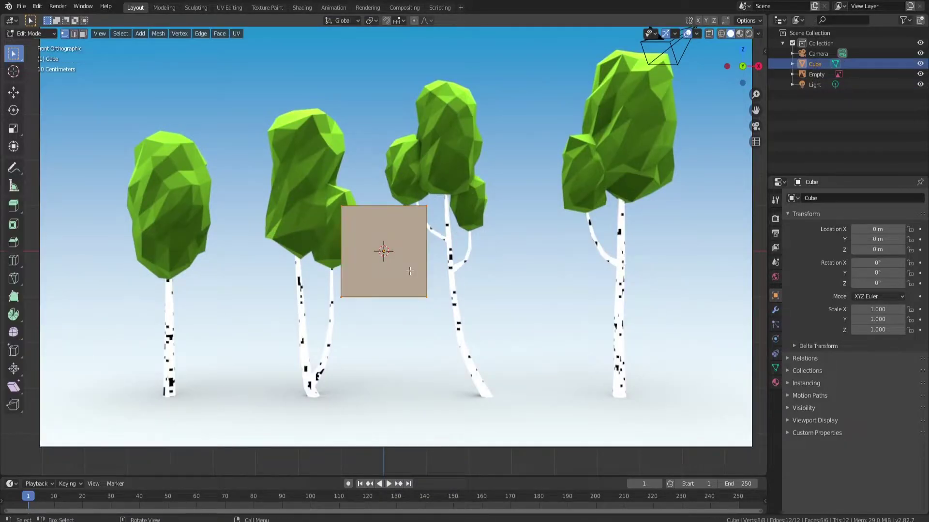
key("x")
left_click(464, 311)
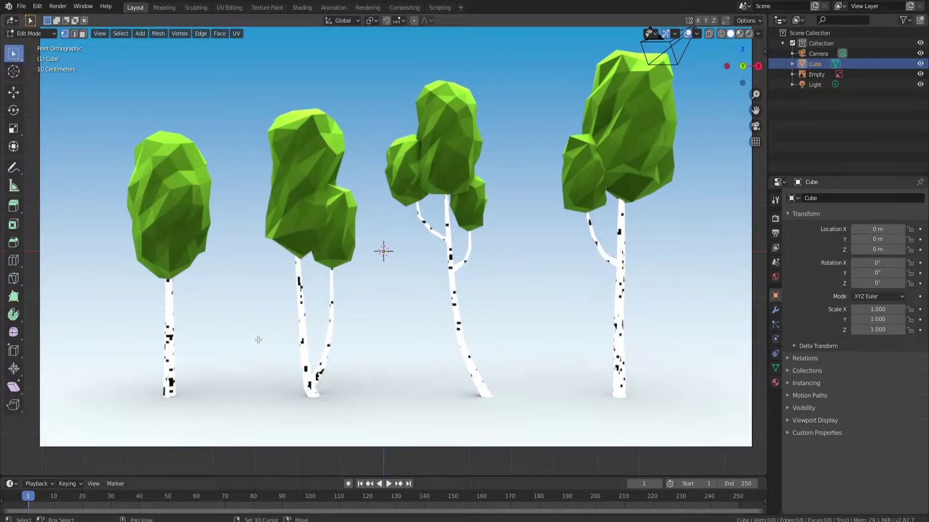
Step: Add a cylinder mesh with 6 vertices as the base shape for the trunk
key("shift+a")
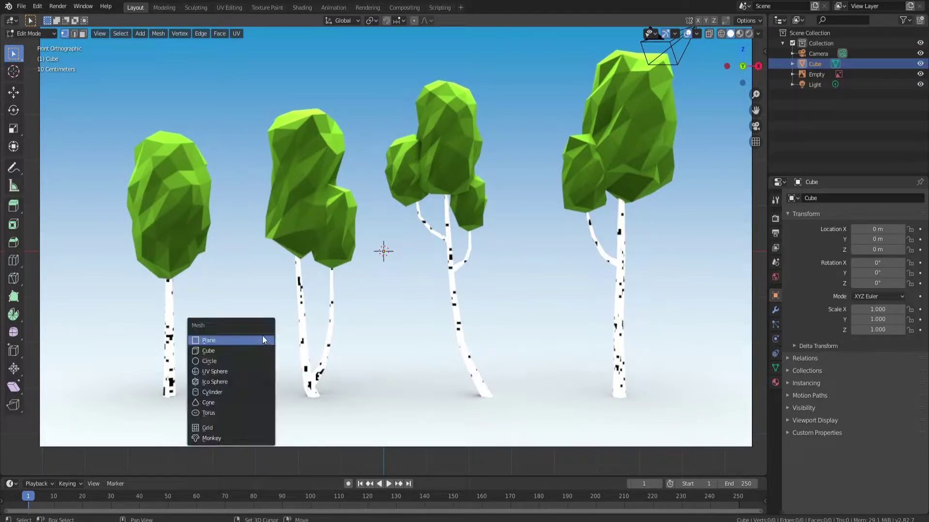
left_click(223, 392)
left_click(37, 467)
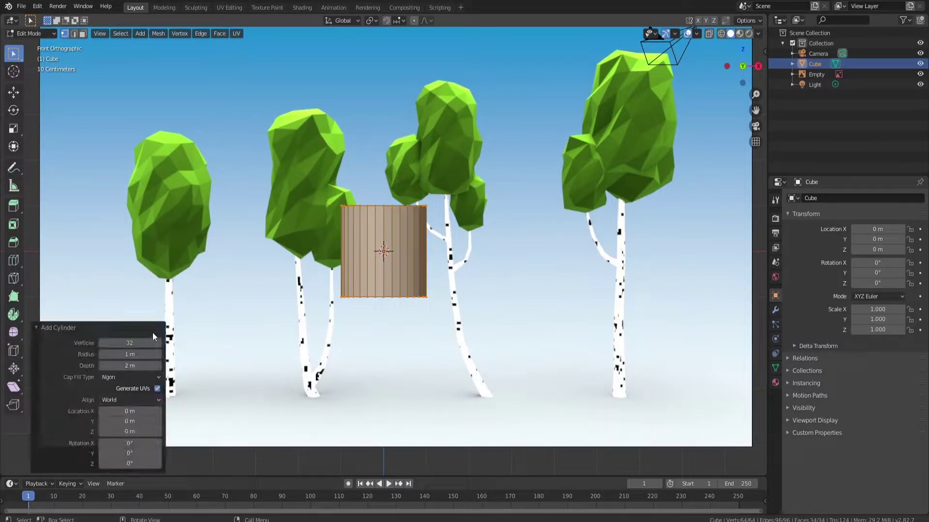
left_click(144, 343)
type("6")
key("Return")
left_click(36, 329)
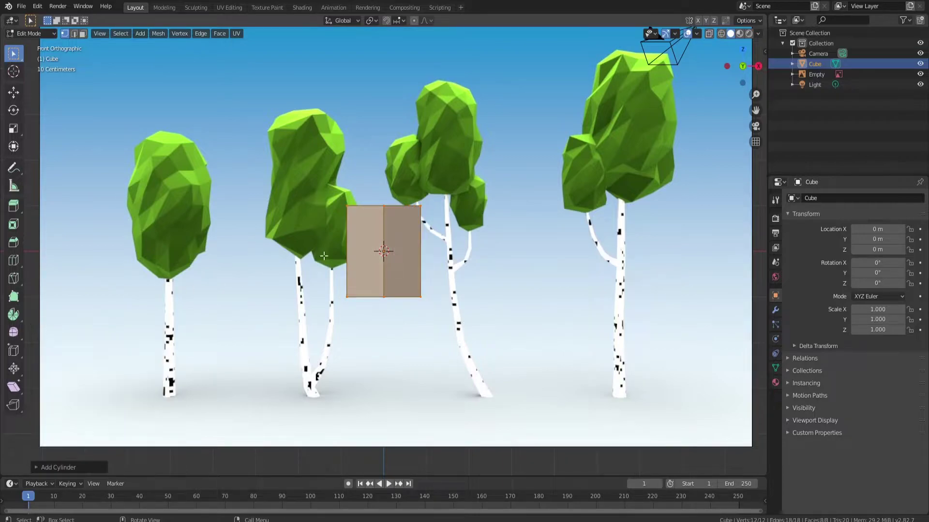
Step: Scale the cylinder down to trunk width and move it to the base of the leftmost birch in the reference
key("s")
left_click(402, 257)
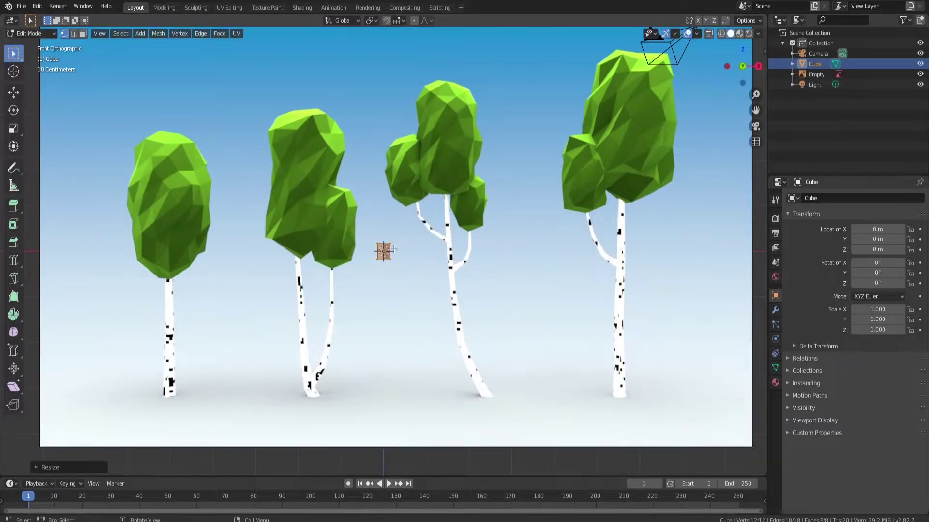
left_click(13, 91)
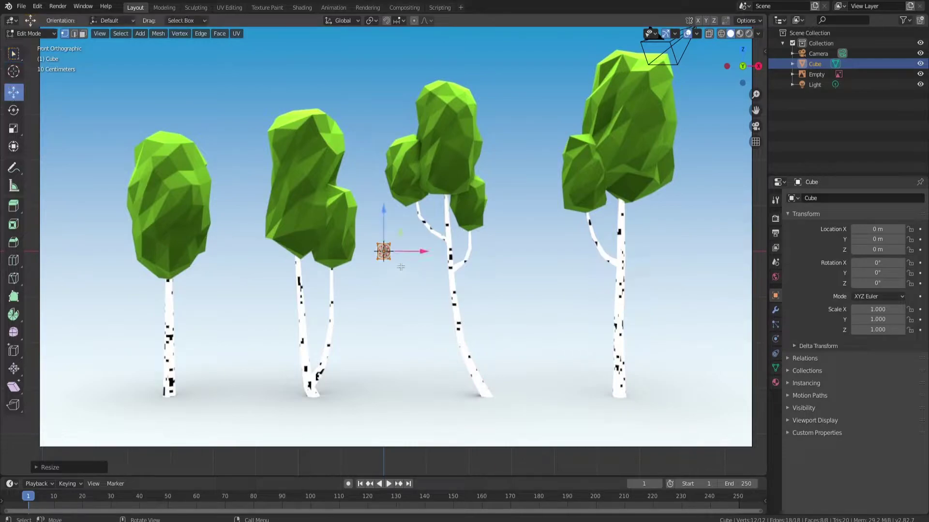
left_click_drag(408, 252, 167, 374)
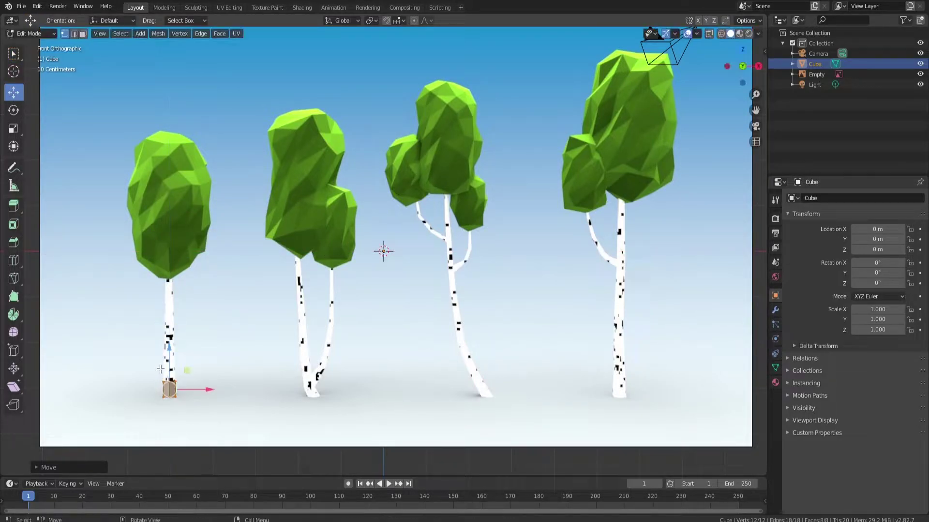
Step: Select the cylinder's top face and extrude it upward until the trunk reaches into the leftmost birch's foliage
key("3")
middle_click_drag(170, 118, 180, 238)
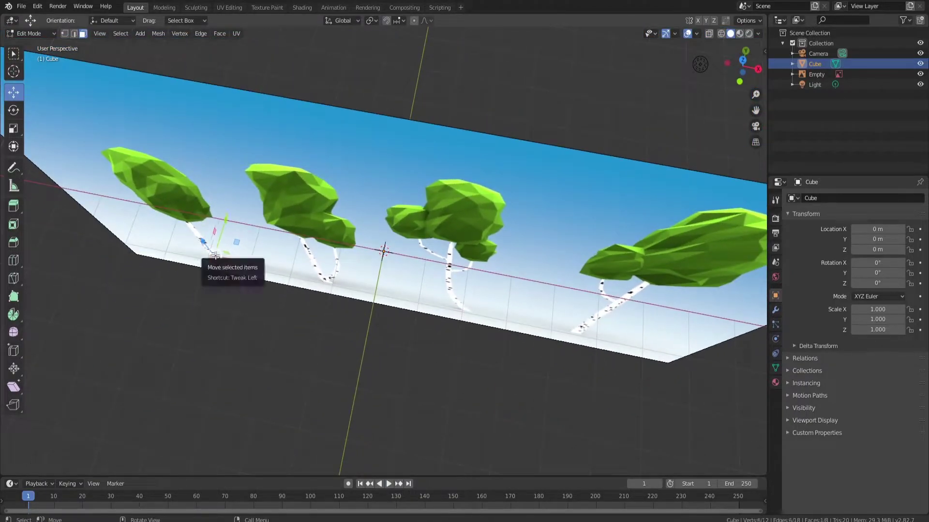
key("KP_1")
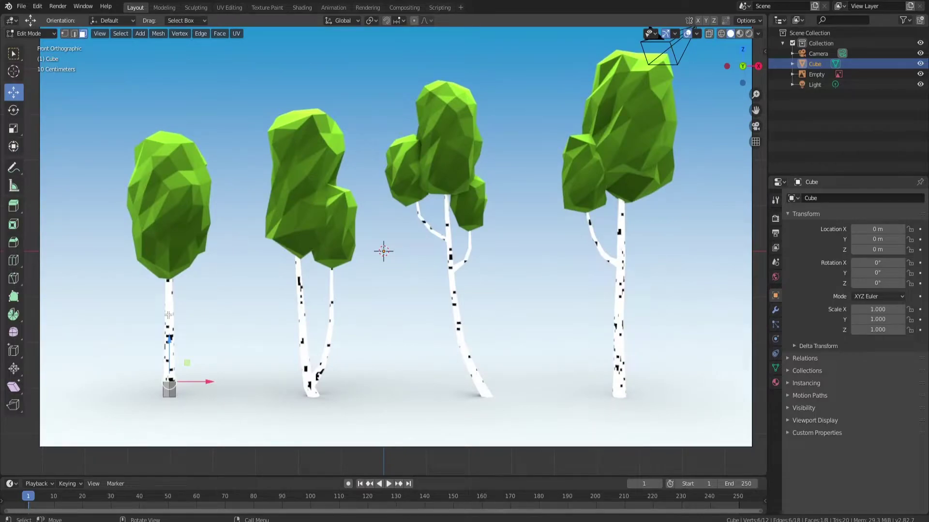
key("e")
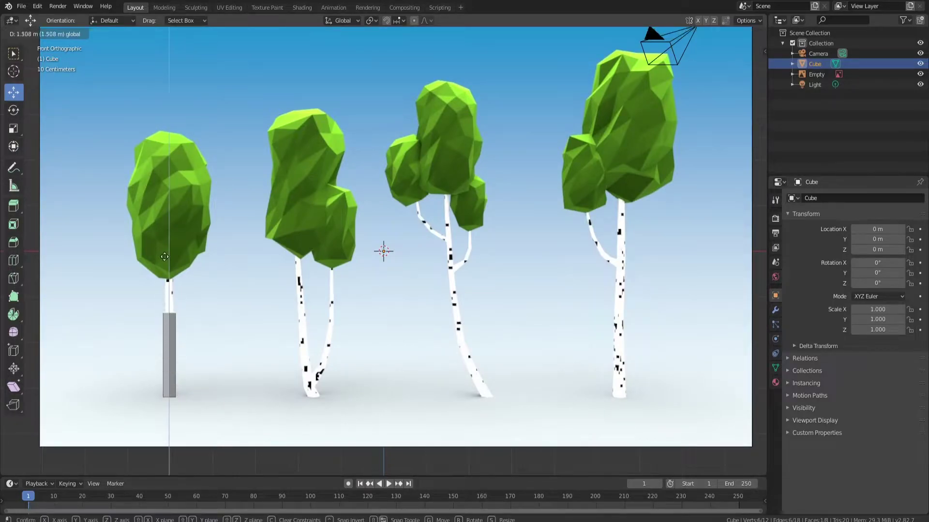
left_click(164, 175)
Step: Taper the trunk by scaling down its top face against the reference in wireframe shading, and restore solid shading
key("z")
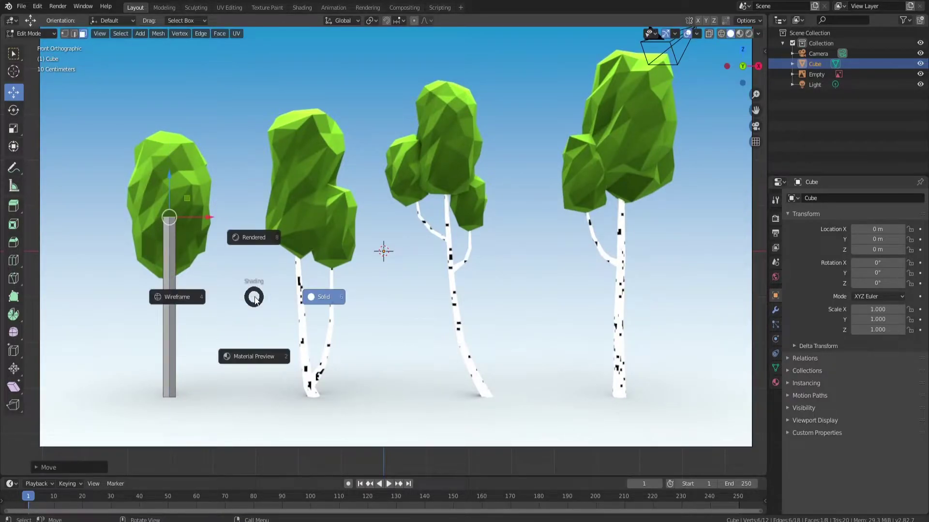
left_click(254, 357)
scroll(116, 329, "up", 1)
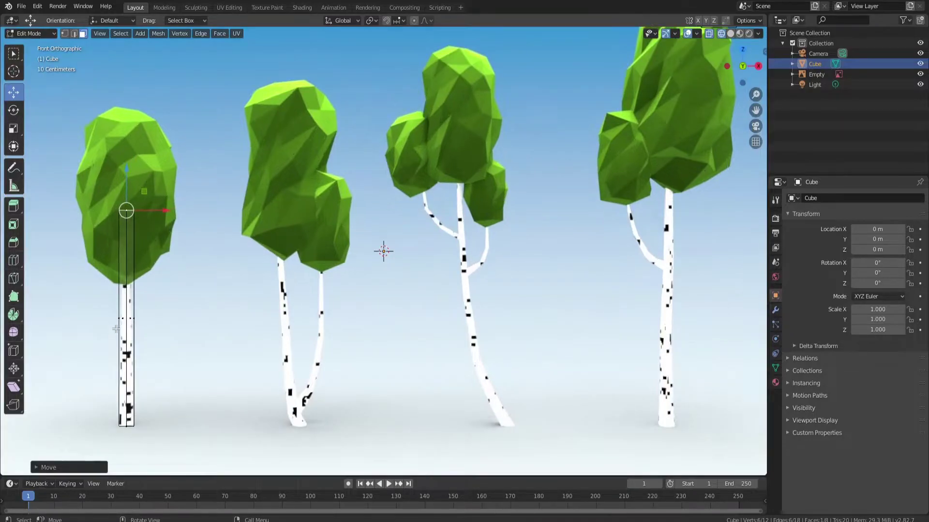
scroll(116, 329, "up", 2)
middle_click_drag(121, 325, 506, 222, "shift")
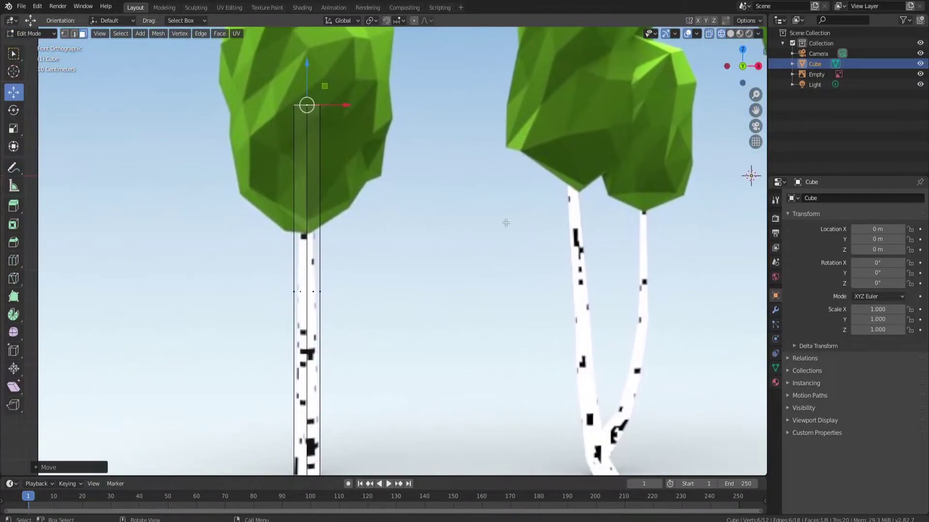
key("s")
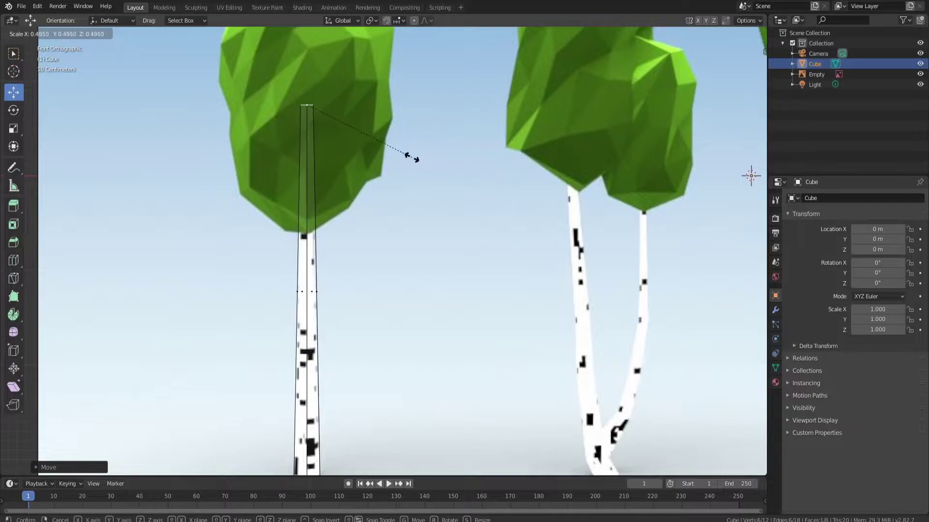
left_click(395, 155)
scroll(326, 353, "down", 3)
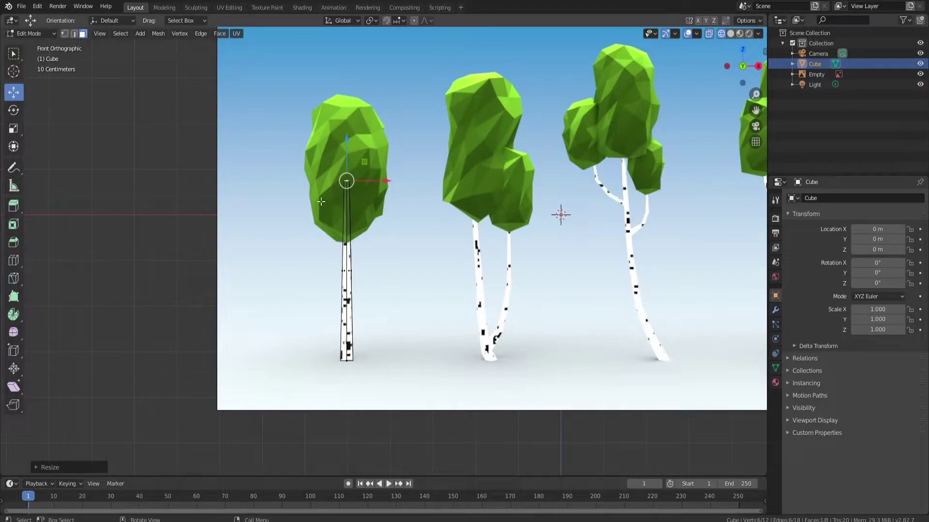
key("z")
left_click(445, 255)
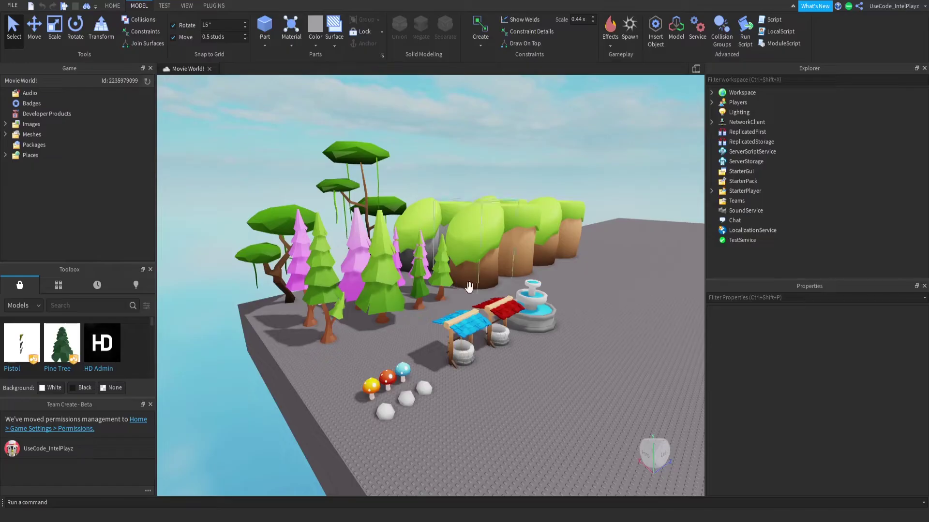
Step: Switch to Roblox Studio and examine the low-poly trees, mushrooms, rocks, wells and fountain from several distances
key("w")
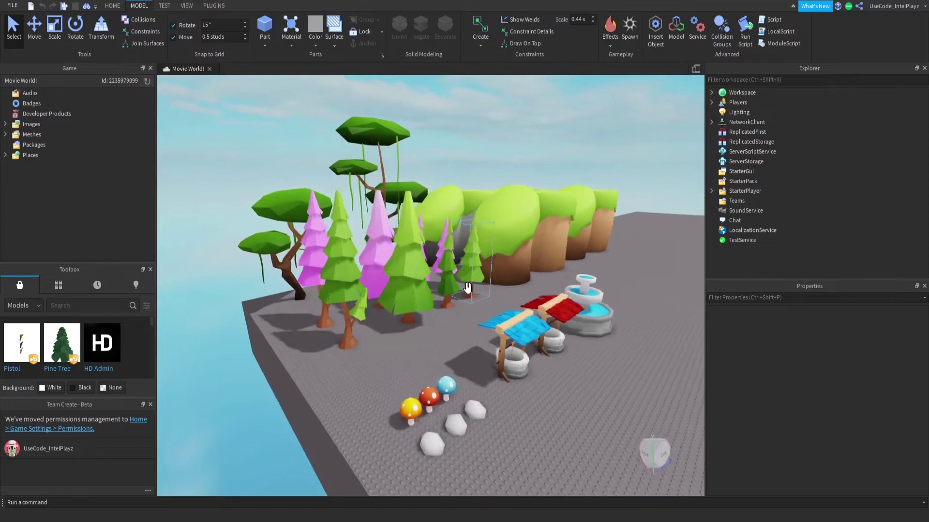
key("s")
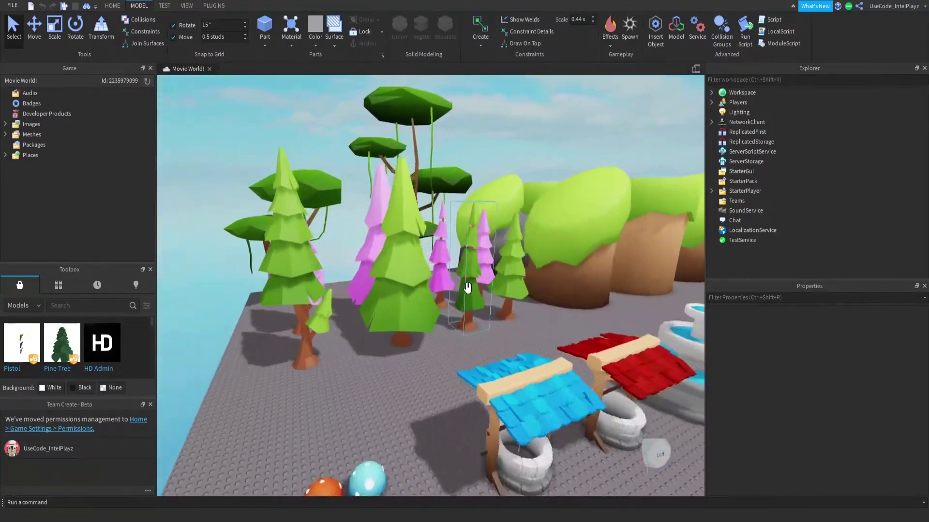
key("w")
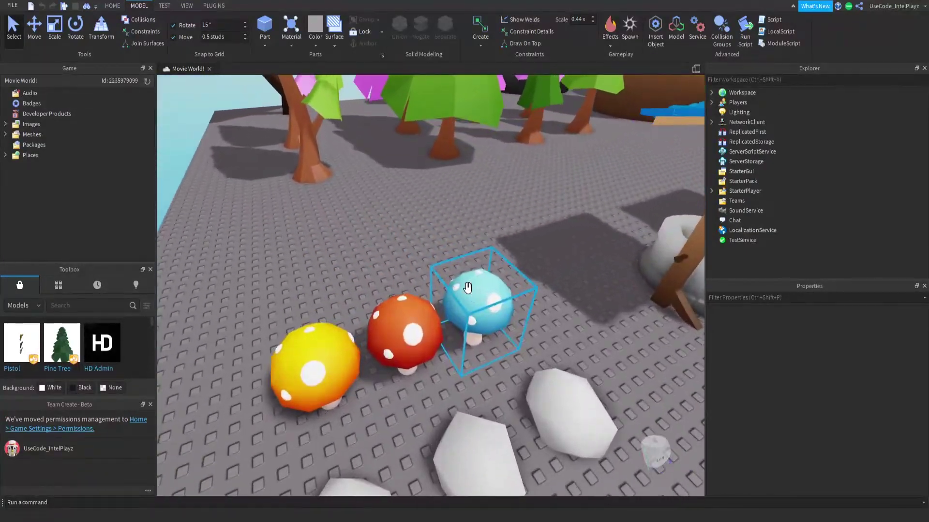
key("d")
key("s")
key("s")
key("w")
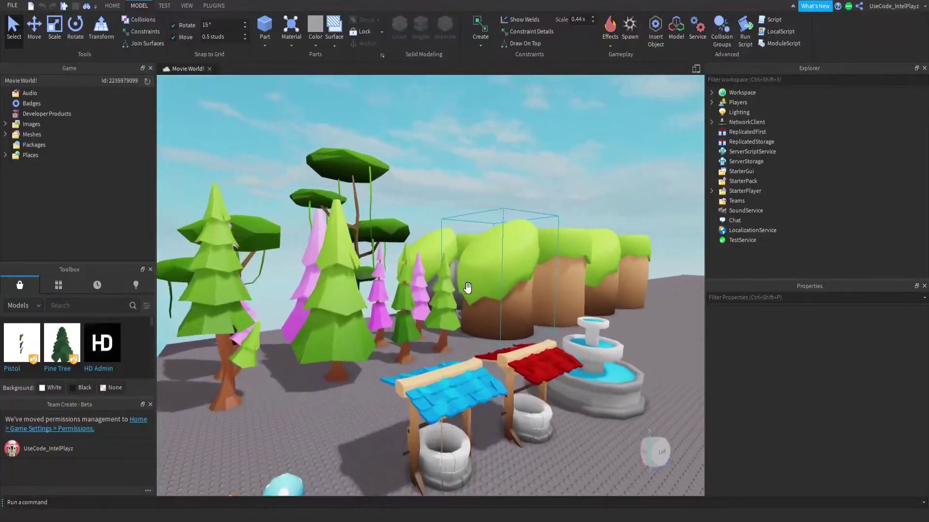
key("s")
key("s")
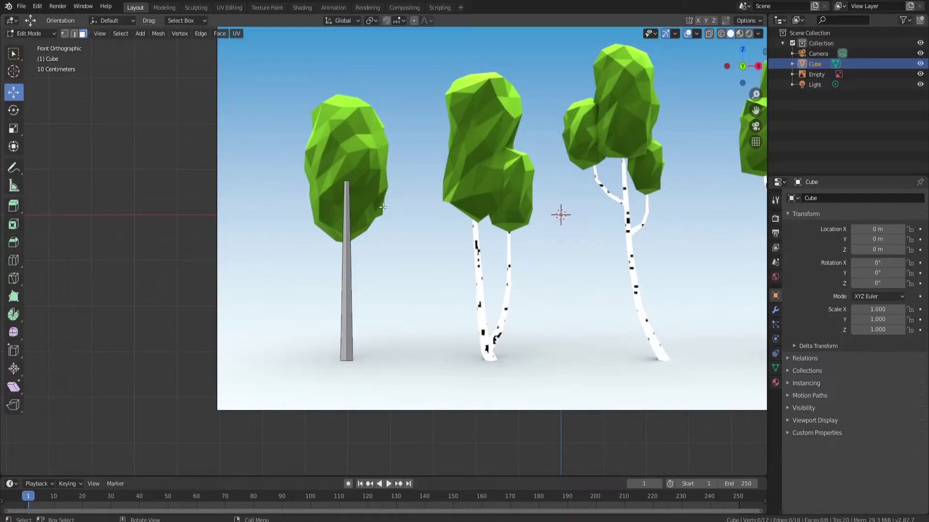
Step: Add an ico sphere to the mesh and narrow it along X and Y into an elongated canopy shape
key("shift+a")
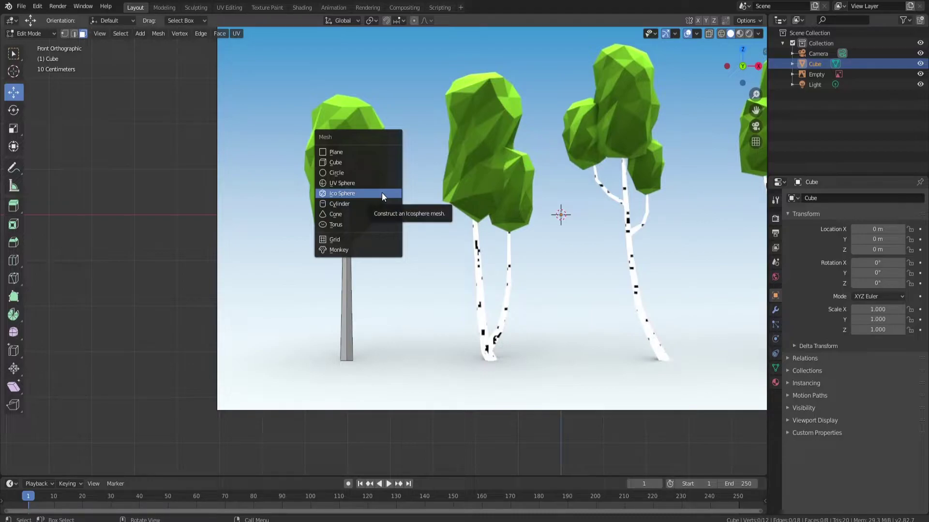
left_click(381, 192)
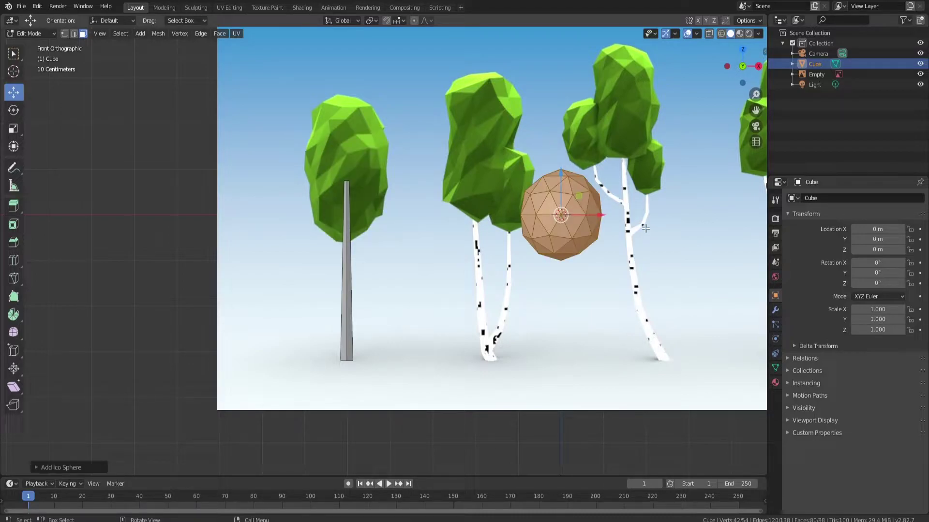
key("s")
key("x")
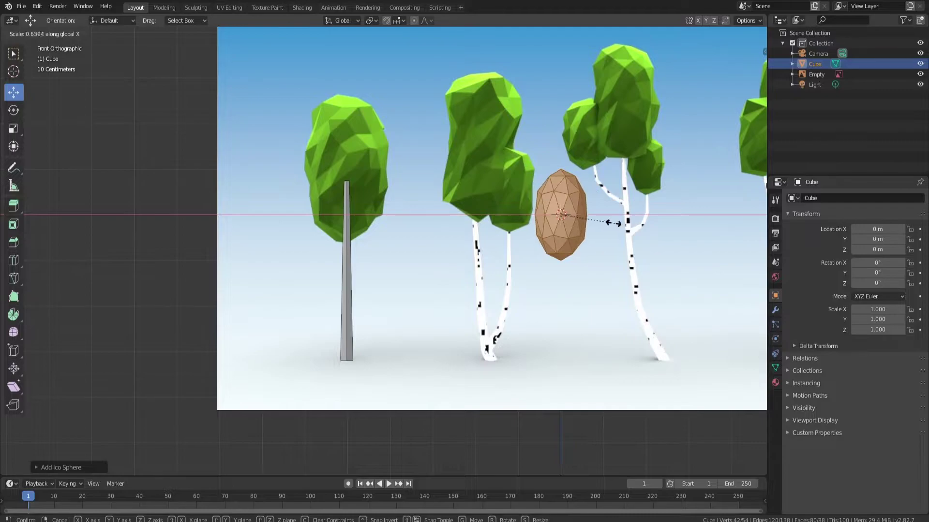
left_click(612, 221)
middle_click_drag(609, 218, 511, 220)
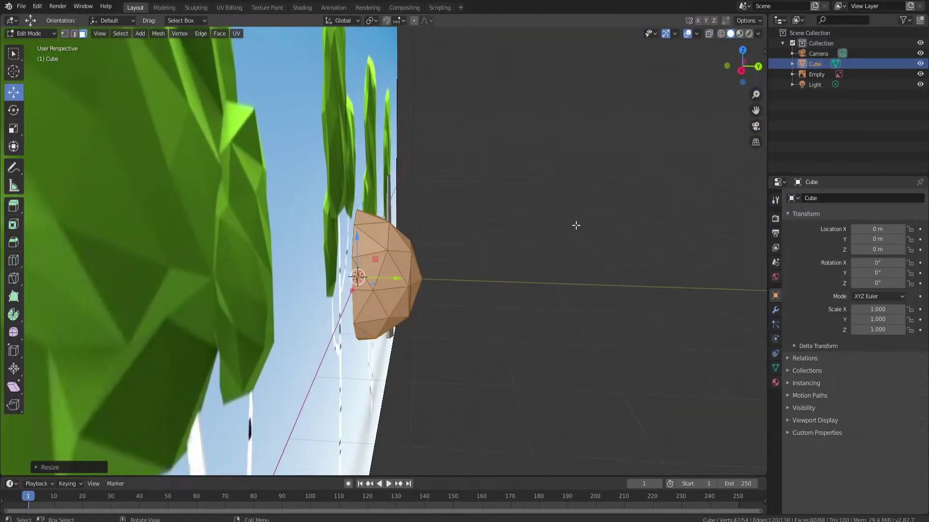
key("s")
key("y")
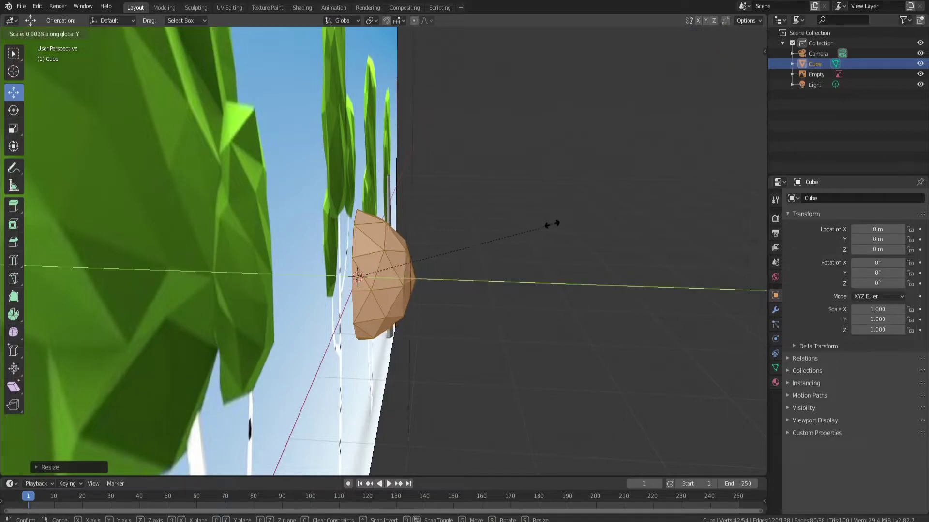
left_click(423, 224)
Step: Move the sphere along X and then up along Z so it sits over the trunk in the leftmost birch's foliage
middle_click_drag(423, 224, 612, 220)
key("g")
key("x")
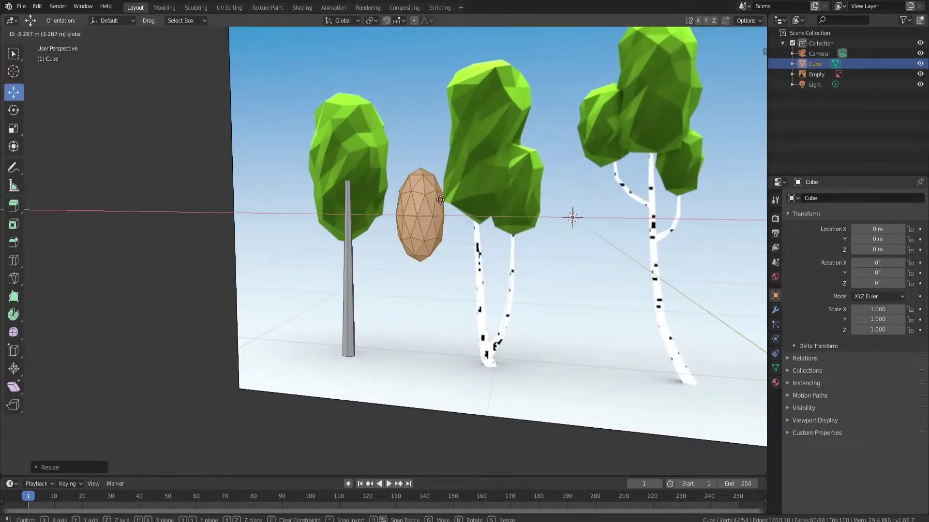
left_click(388, 193)
key("g")
key("z")
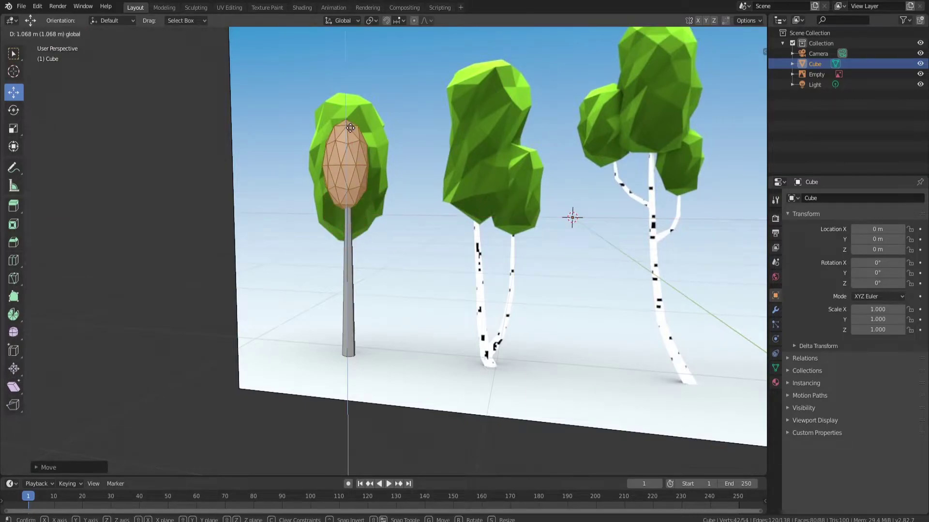
left_click(406, 170)
Step: Scale the sphere up by about 1.83 in front view and shift it along X to match the leftmost birch's foliage
middle_click_drag(405, 171, 406, 171)
key("KP_1")
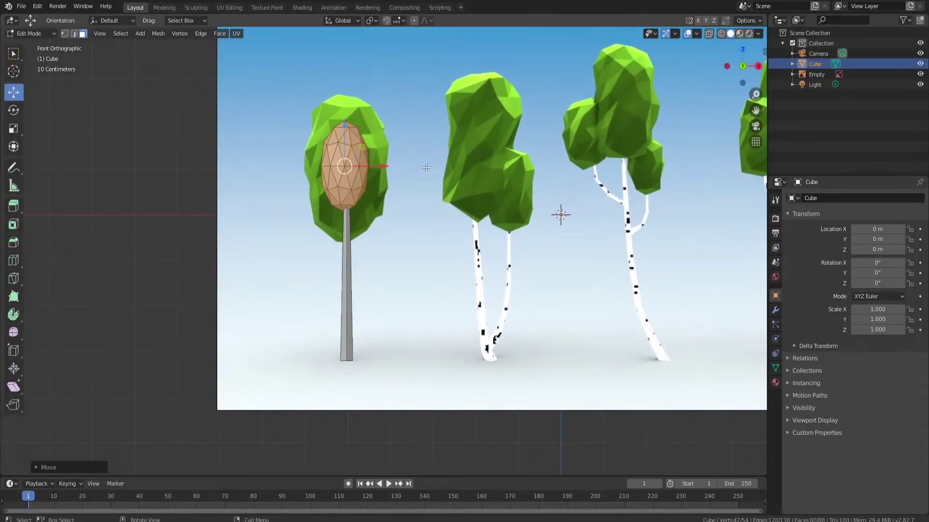
key("s")
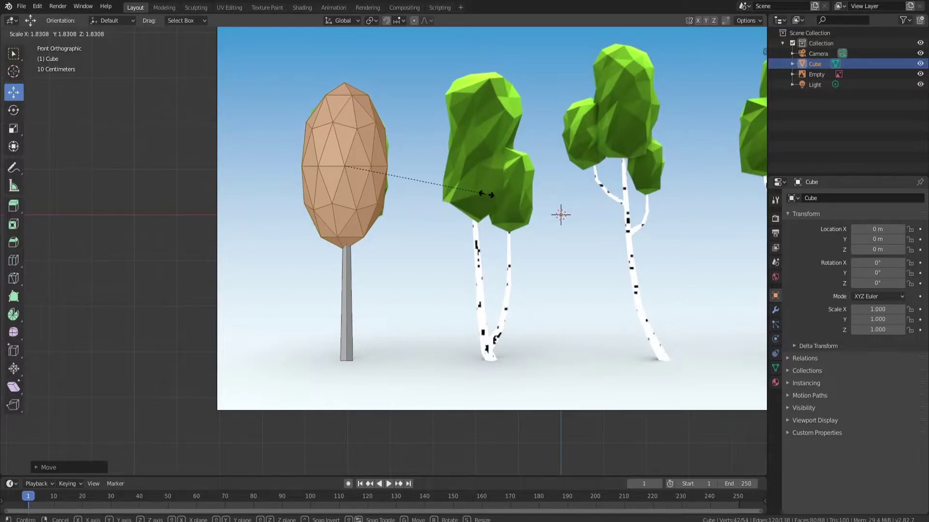
left_click(486, 194)
left_click_drag(370, 166, 383, 169)
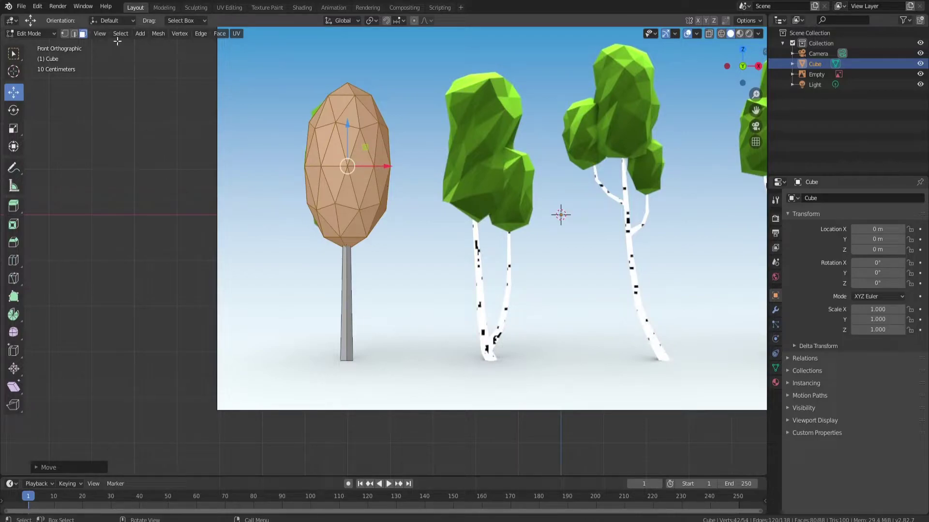
Step: Randomize the canopy's vertices with an amount of 0.33 m
left_click(157, 34)
mouse_move(179, 46)
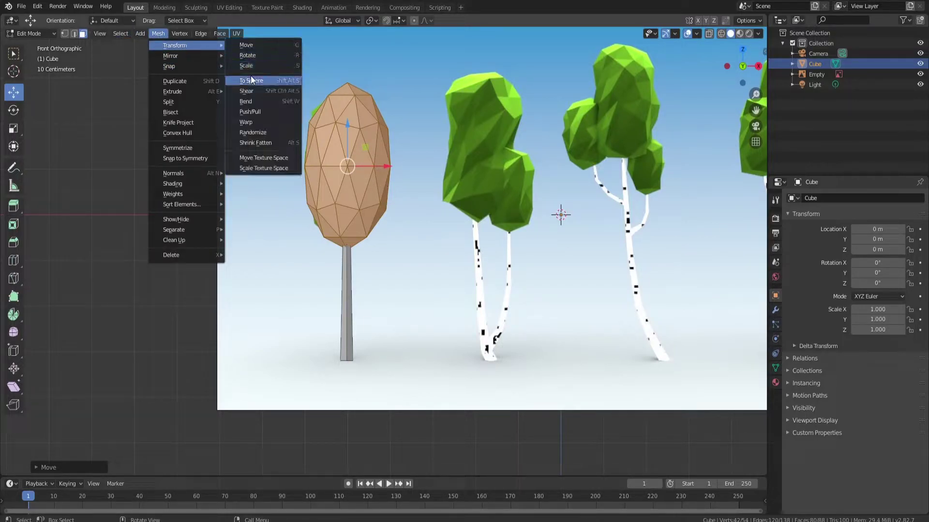
left_click(254, 132)
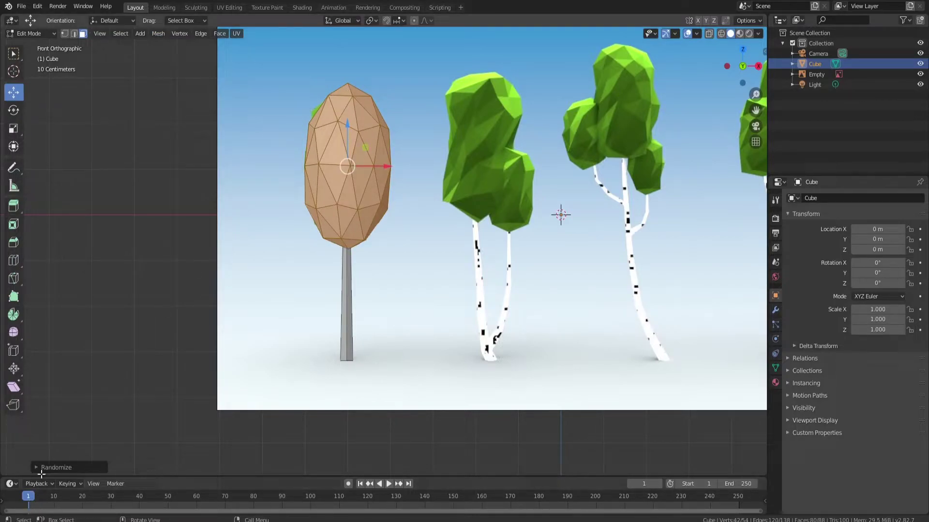
left_click(42, 467)
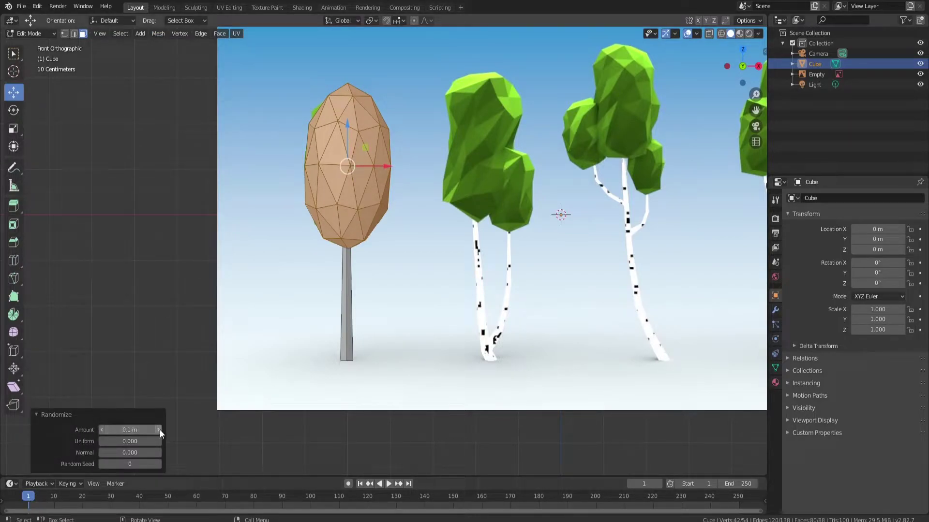
mouse_move(160, 433)
left_mouse_down()
mouse_move(227, 433)
mouse_move(109, 433)
mouse_move(175, 433)
left_mouse_up()
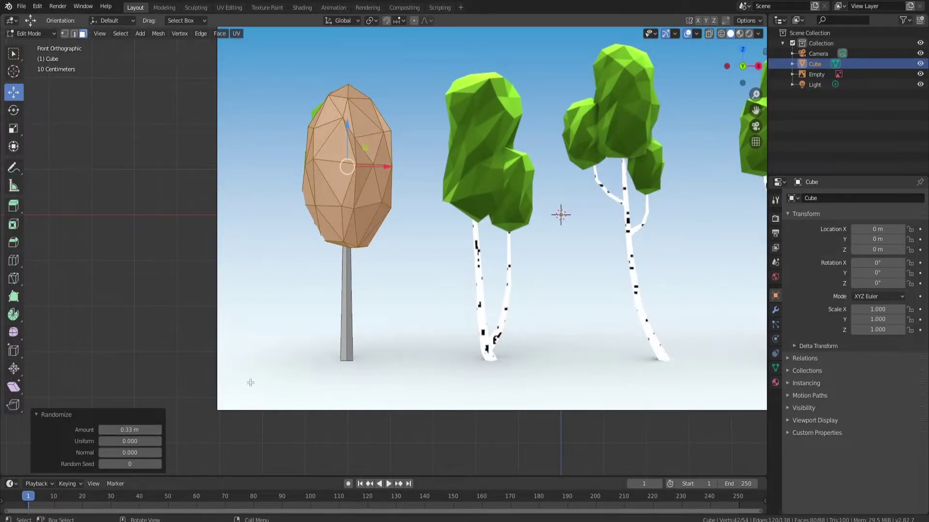
Step: Hide the birch reference image and check the tree's shape from several angles
middle_click_drag(328, 267, 407, 193)
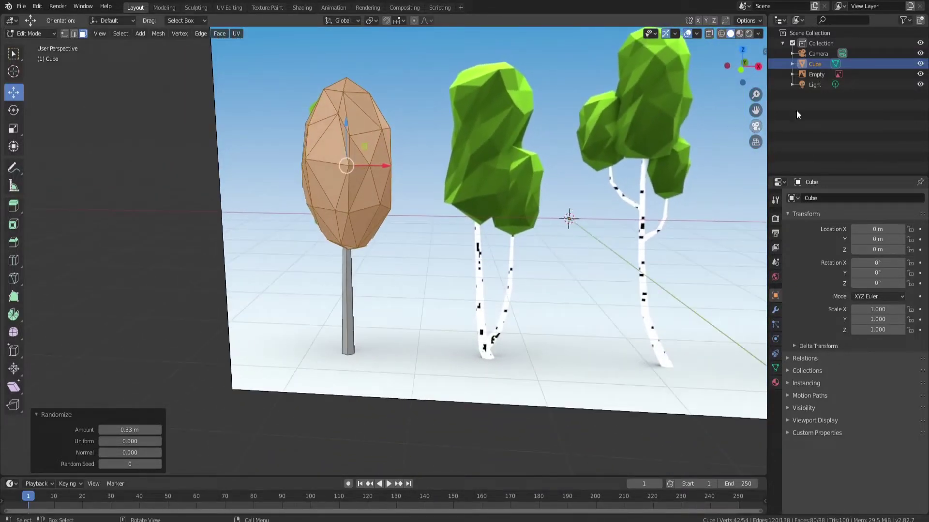
left_click(920, 74)
middle_click_drag(423, 153, 435, 203)
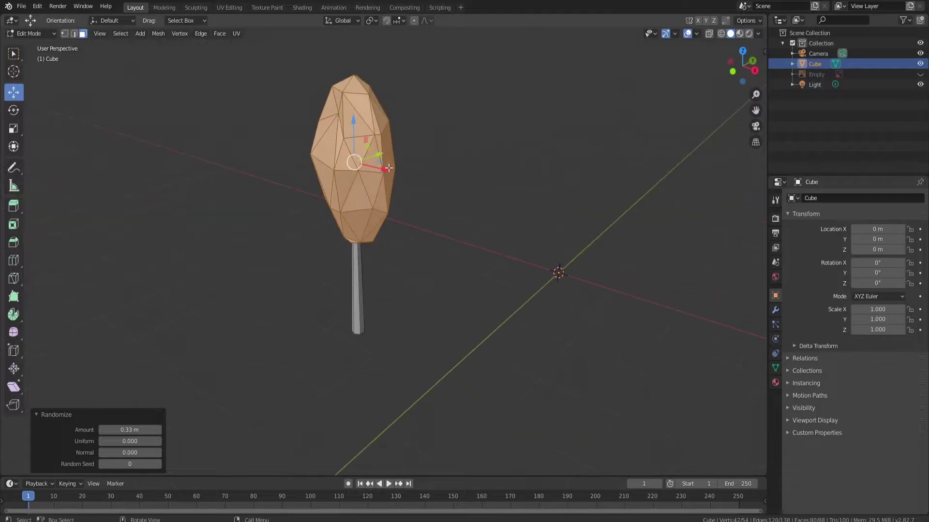
middle_click_drag(629, 136, 392, 183)
Step: Select the canopy's linked geometry and separate it from the trunk into its own object
key("alt+a")
left_click(360, 181)
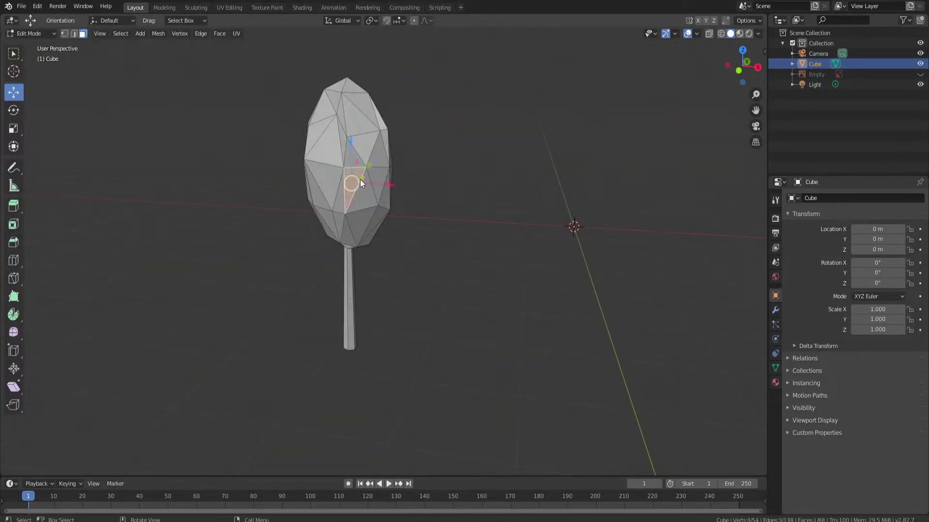
key("Tab")
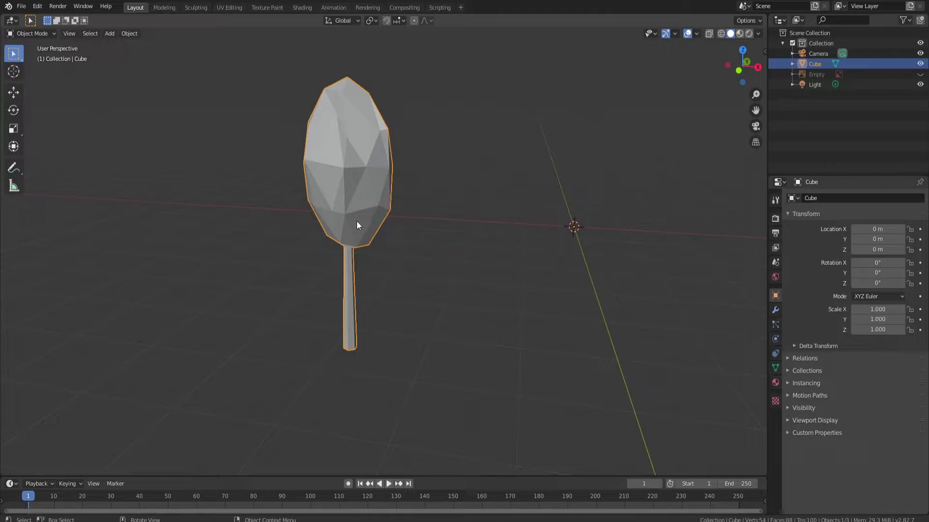
key("Tab")
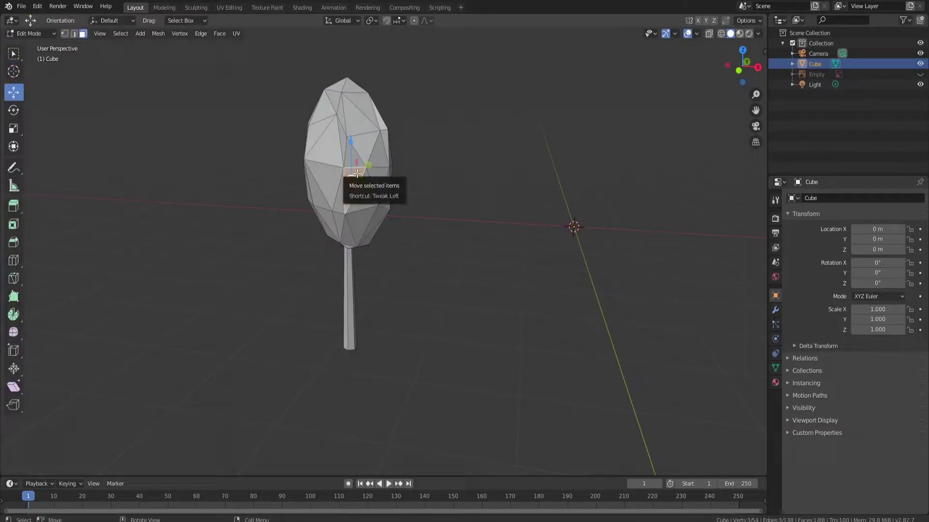
key("l")
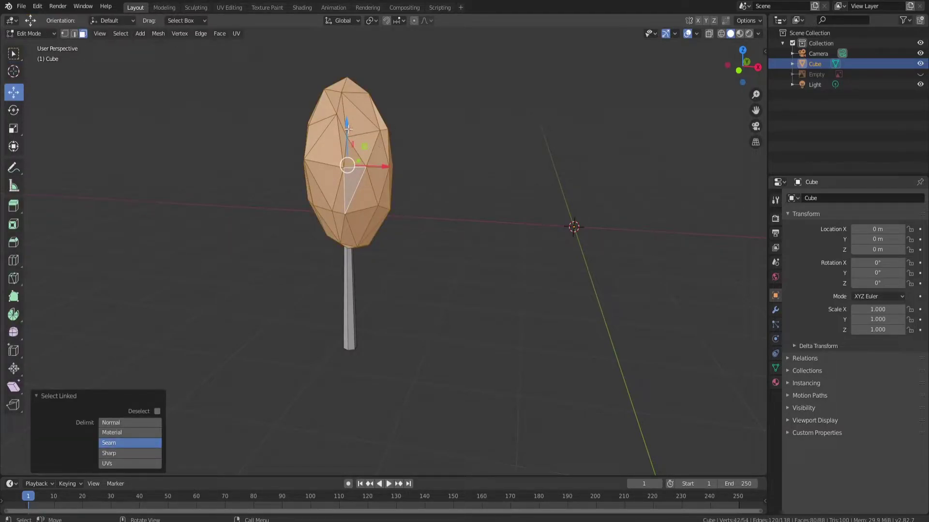
key("p")
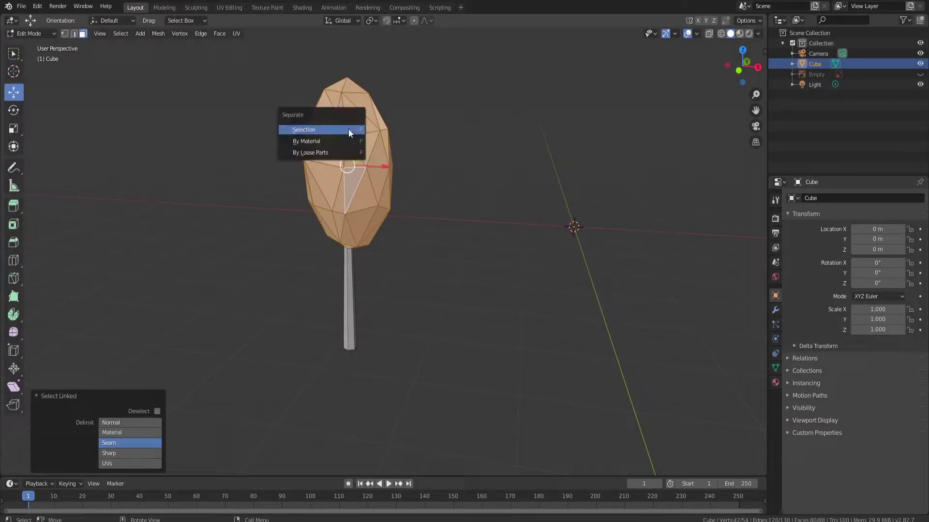
left_click(318, 129)
key("Tab")
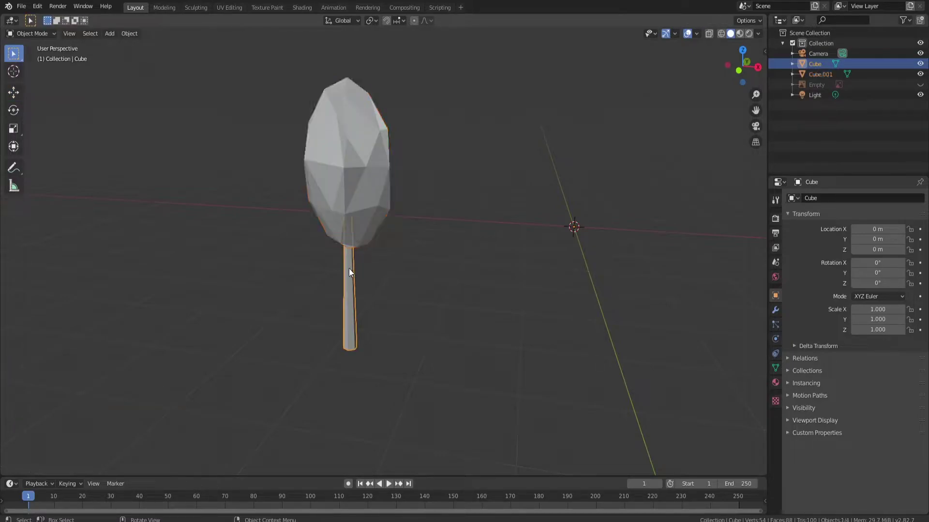
Step: Select the separated canopy object and apply smooth shading to it
left_click(348, 271)
left_click(347, 297)
left_click(366, 182)
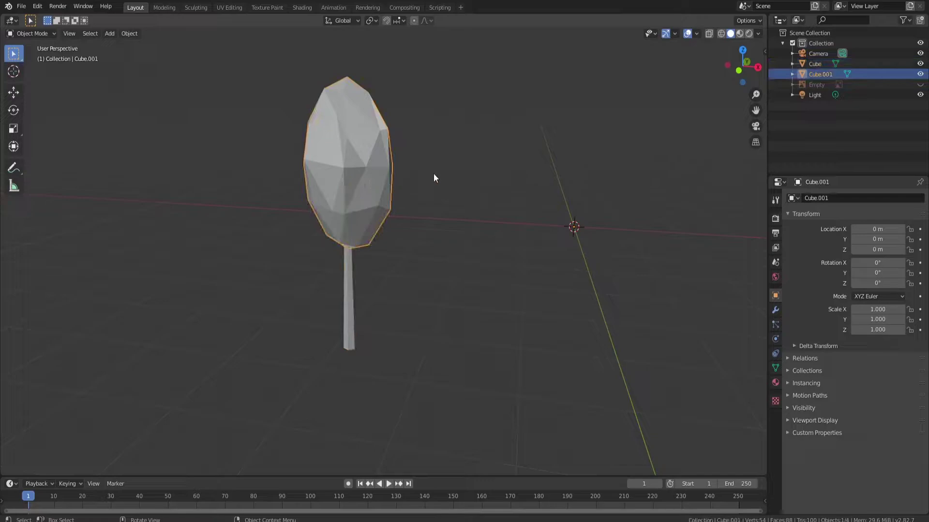
middle_click_drag(431, 173, 446, 169)
right_click(355, 166)
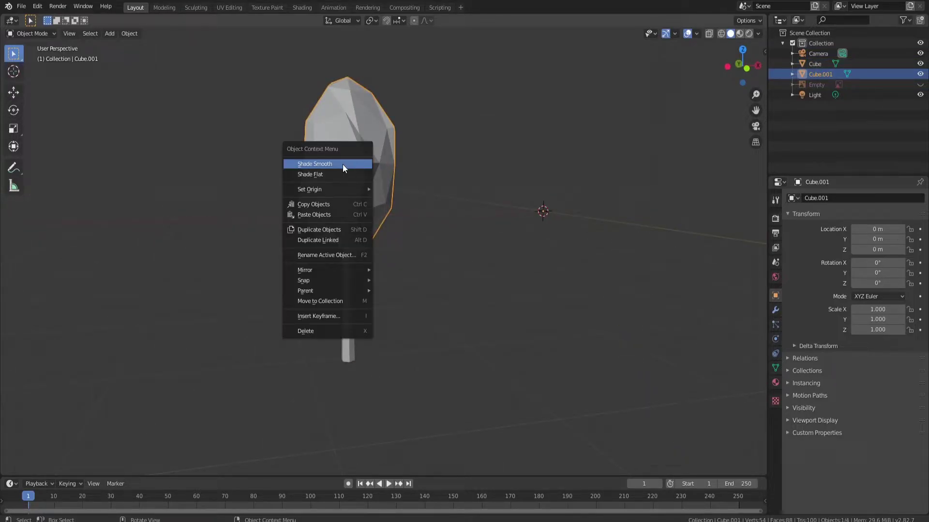
left_click(343, 164)
Step: Apply smooth shading to the trunk object and check it in Edit Mode
right_click(351, 288)
left_click(335, 290)
left_click(350, 286)
key("Tab")
middle_click_drag(351, 286, 405, 192)
key("Tab")
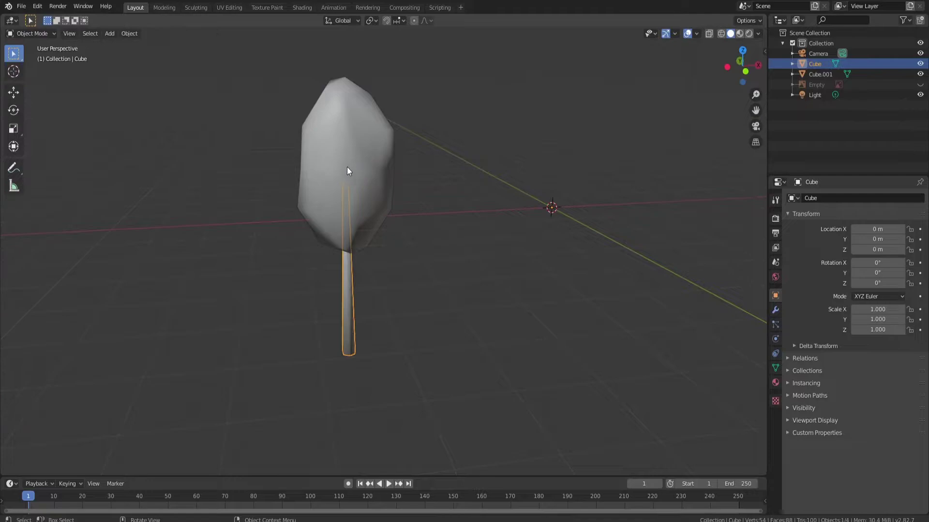
Step: Select the whole canopy mesh in Edit Mode, narrow it along X and adjust its height along Z
left_click(349, 170)
key("Tab")
middle_click_drag(442, 152, 417, 187)
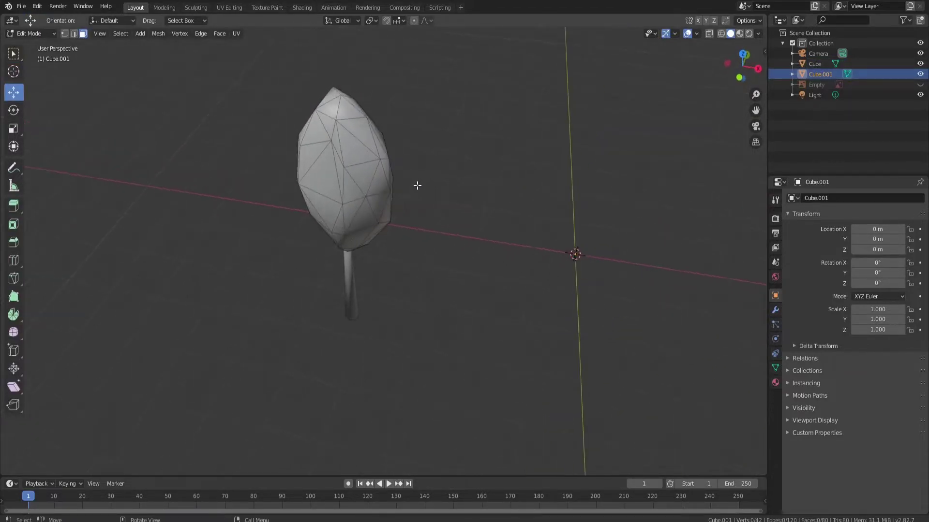
key("a")
middle_click_drag(470, 205, 492, 256)
key("s")
key("x")
left_click(443, 254)
middle_click_drag(440, 259, 434, 199)
key("s")
key("z")
left_click(436, 170)
key("Tab")
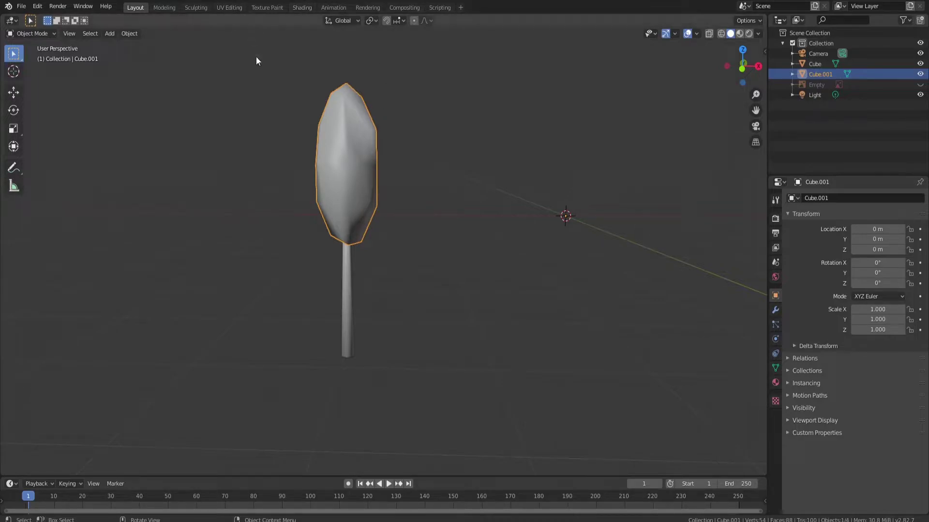
Step: Deselect the canopy in Object Mode and switch to the UV Editing workspace with a closer view of its mesh
left_click(272, 151)
key("Tab")
key("Tab")
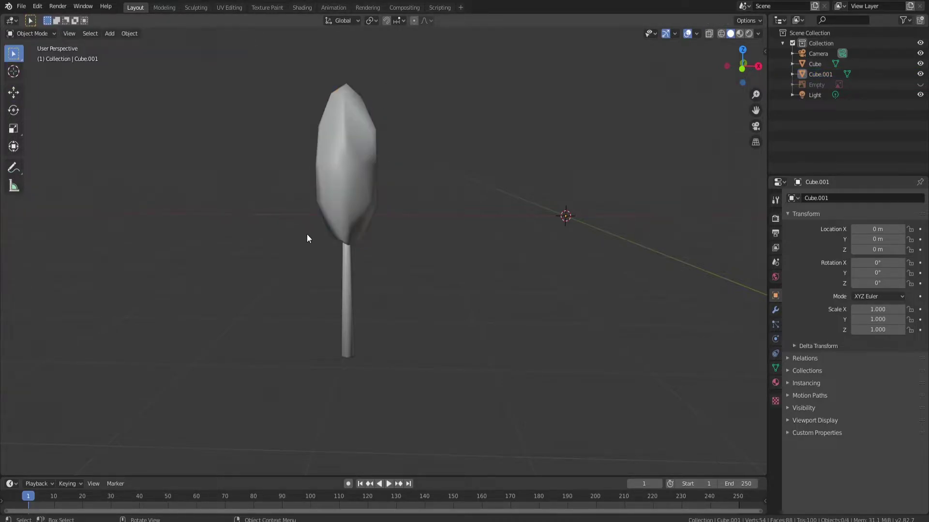
left_click(230, 8)
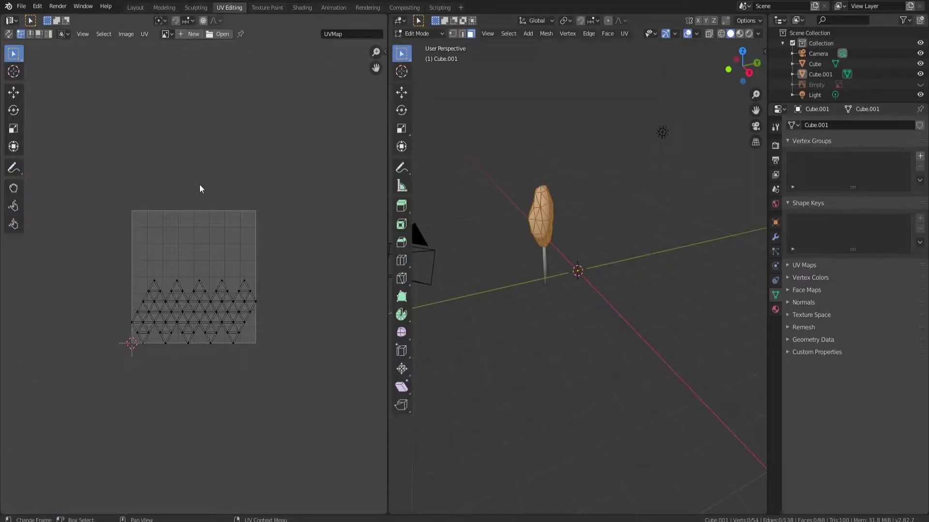
scroll(508, 198, "up", 4)
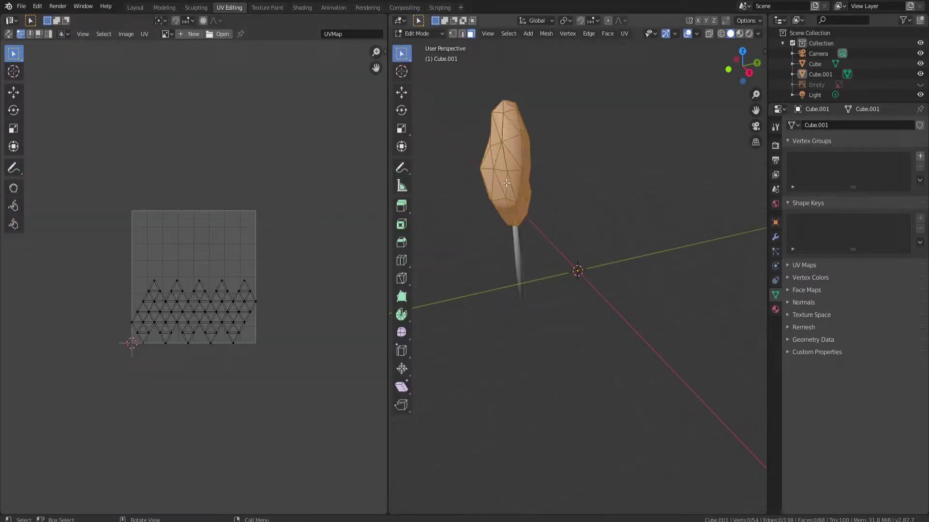
middle_click_drag(502, 180, 532, 182)
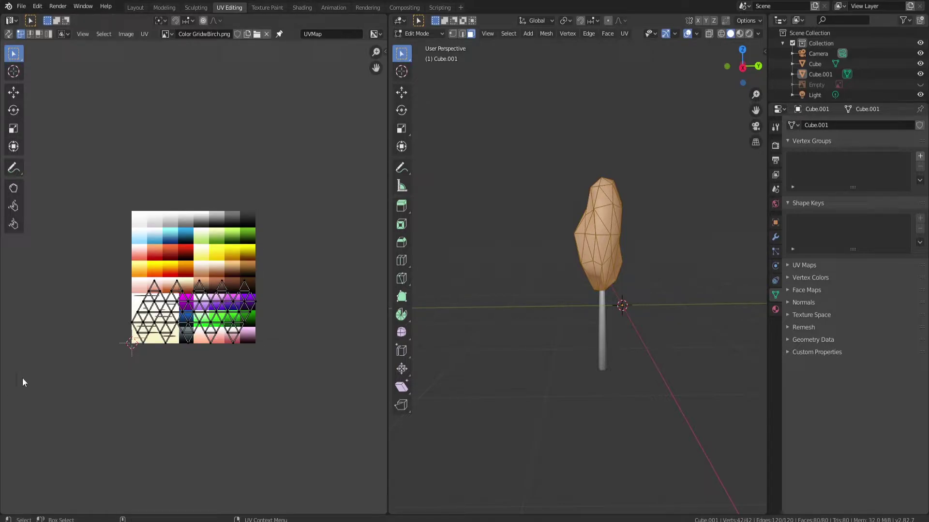
Step: Select the whole canopy mesh and project its UVs from the front view with Project From View
scroll(567, 241, "up", 1)
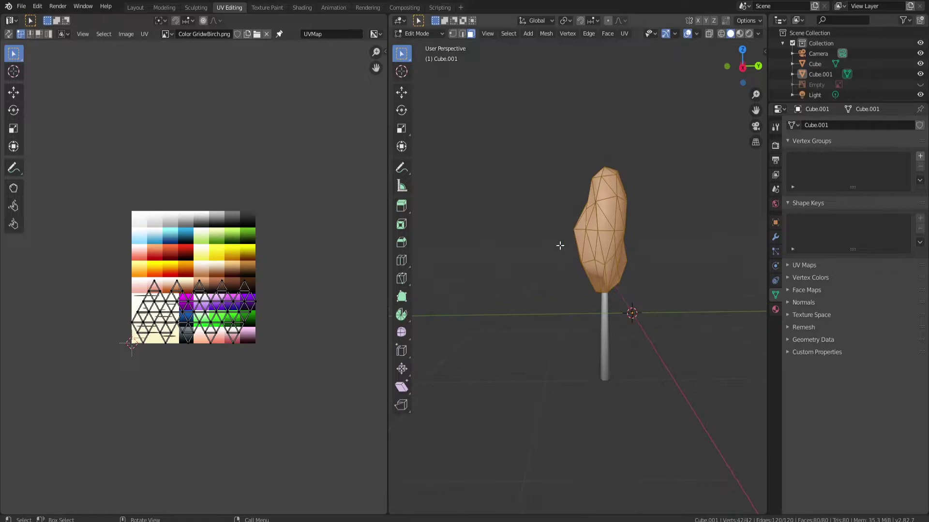
key("a")
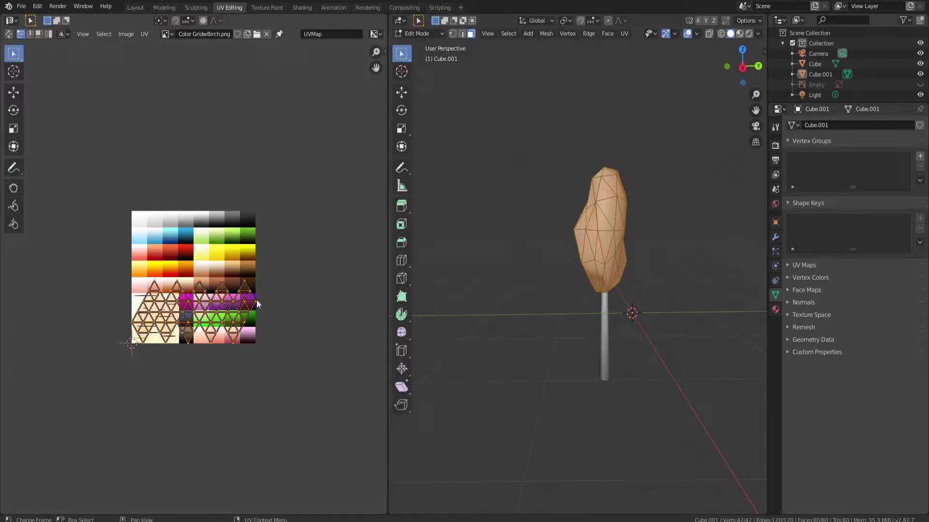
key("alt+a")
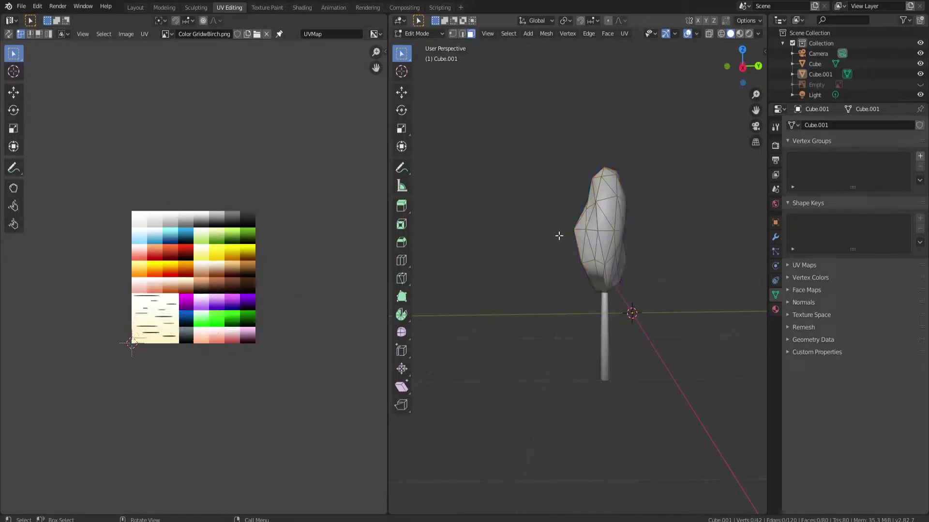
key("KP_1")
middle_click_drag(556, 234, 588, 288, "shift")
key("a")
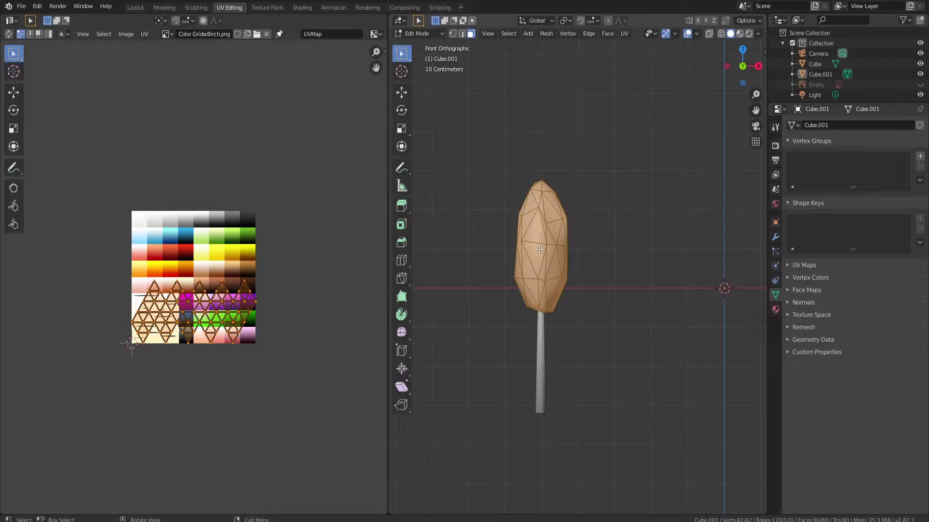
key("u")
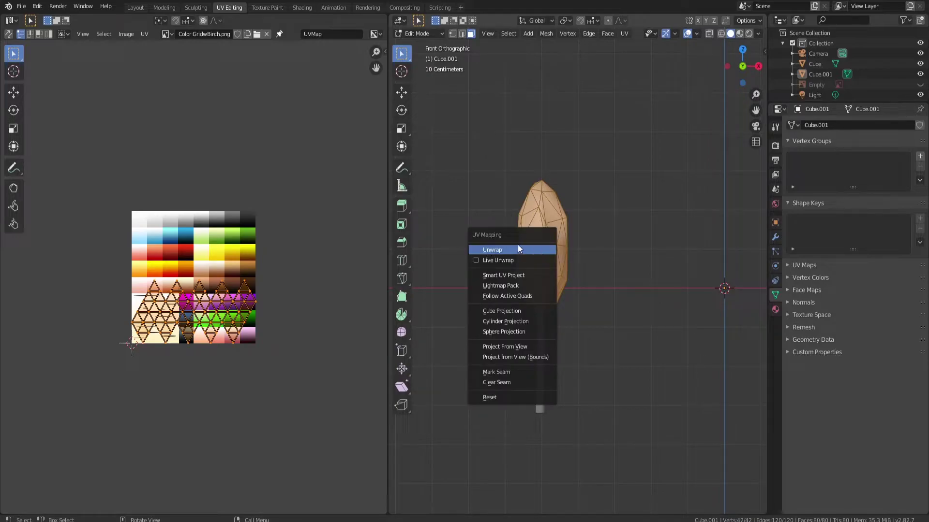
left_click(508, 253)
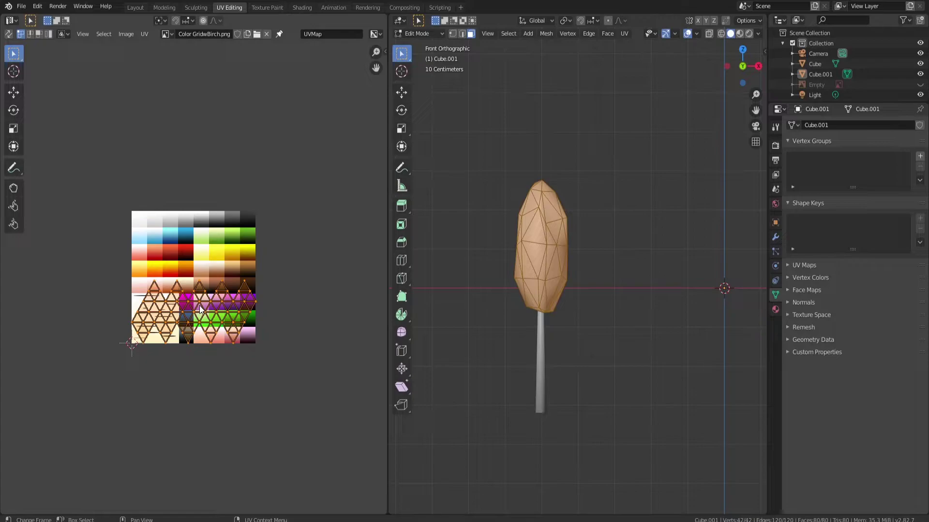
key("u")
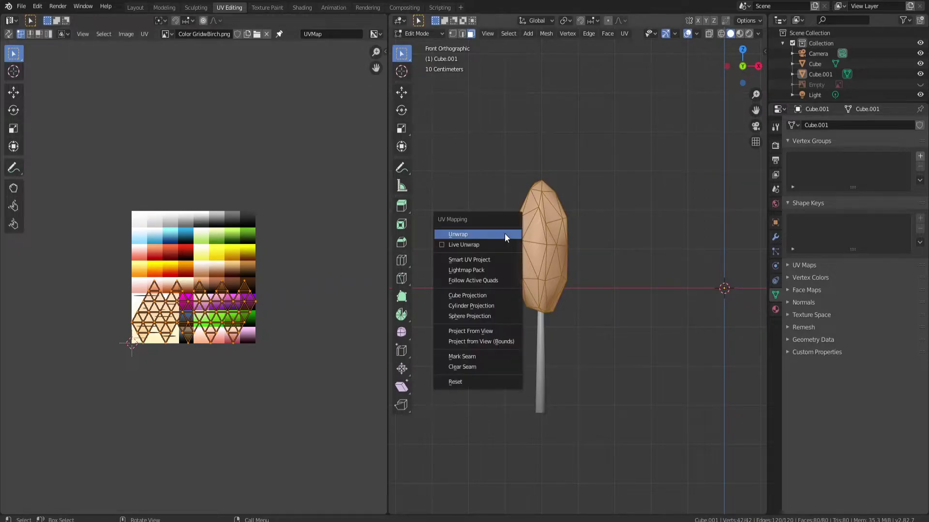
left_click(471, 332)
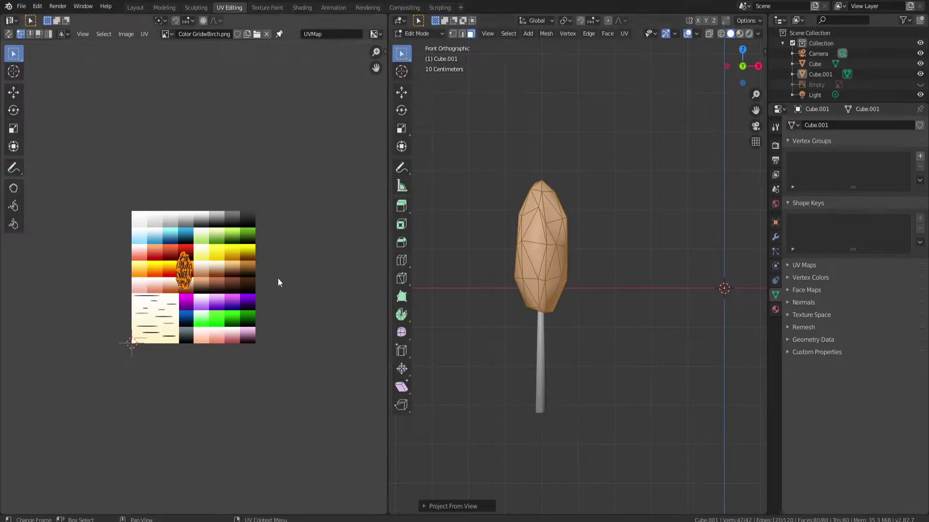
Step: Scale the canopy's UV island down uniformly to about 0.44 of its size
scroll(169, 276, "up", 2)
scroll(169, 275, "up", 4)
scroll(208, 259, "down", 2)
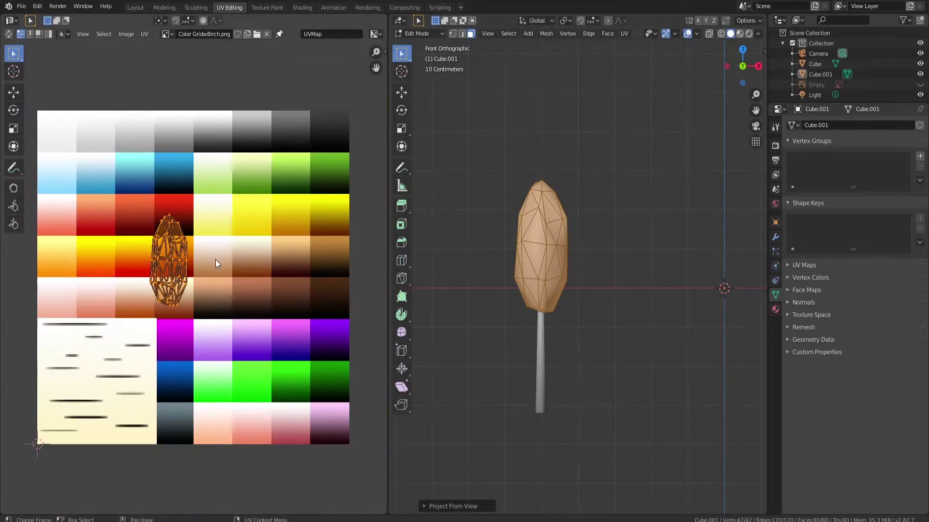
key("s")
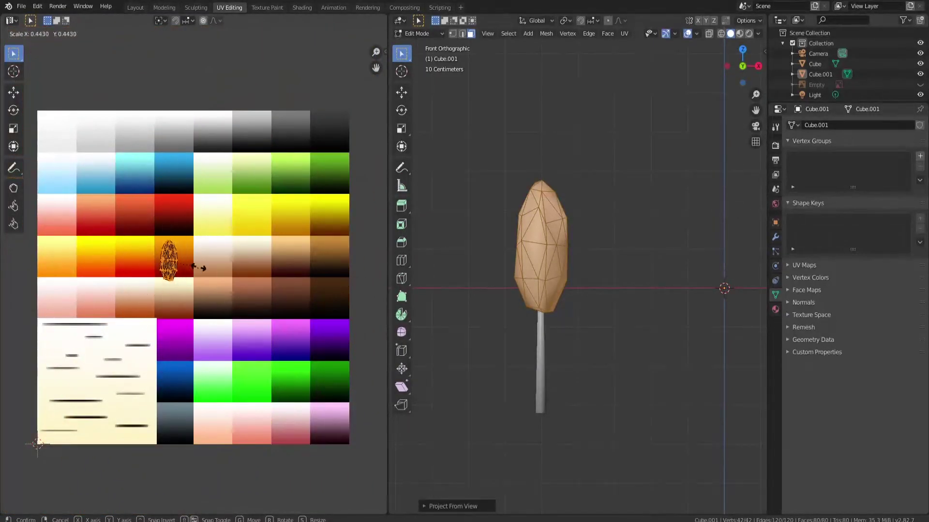
left_click(198, 269)
Step: Try stretching the canopy's UV island along X across several color swatches, and undo the stretch
key("s")
key("x")
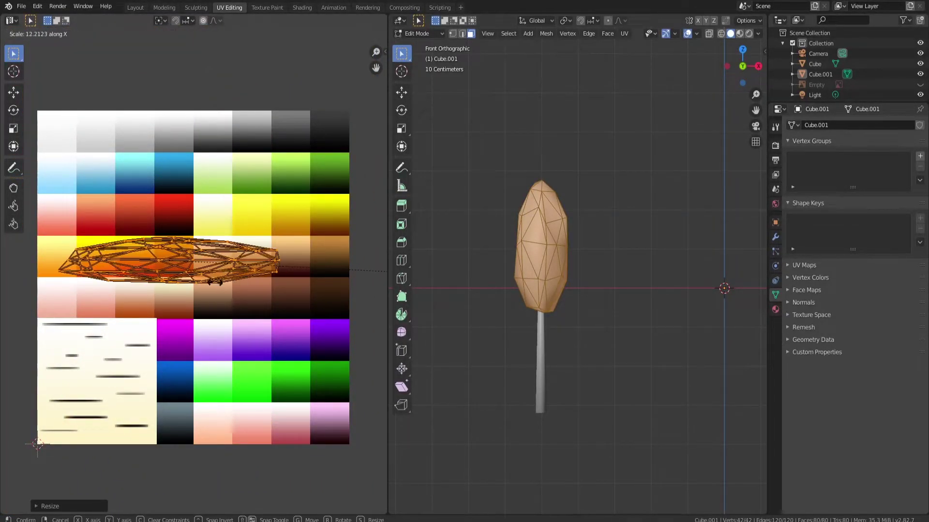
left_click(274, 290)
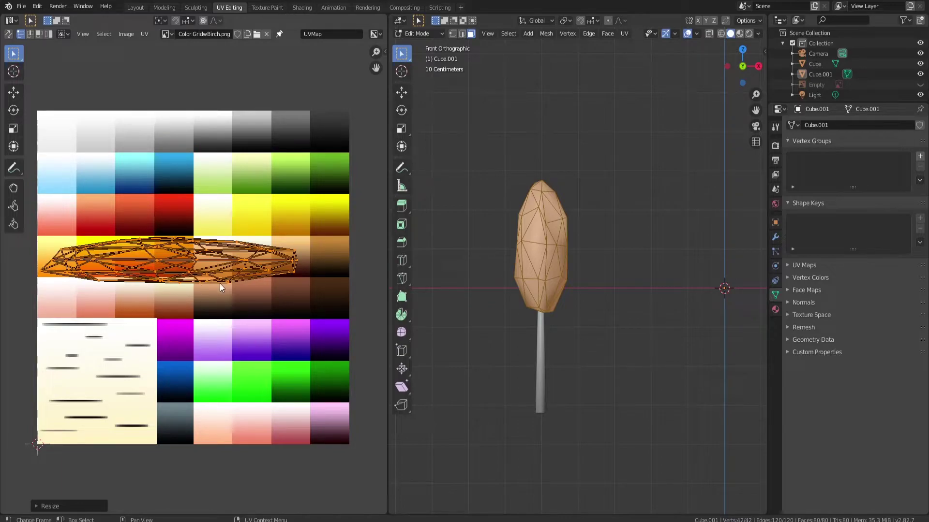
key("ctrl+z")
Step: Shrink the canopy's UV island further and move it onto the pale-to-dark green gradient swatch in the second row
key("s")
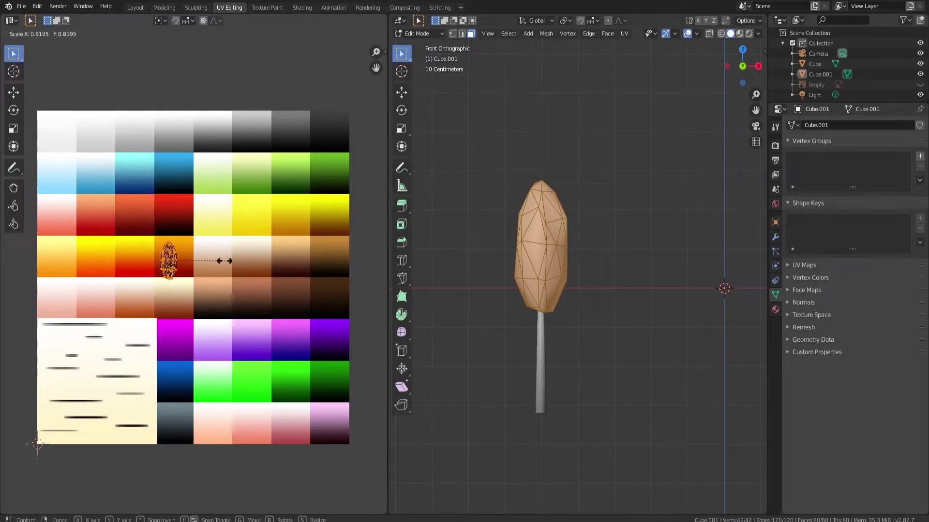
left_click(201, 263)
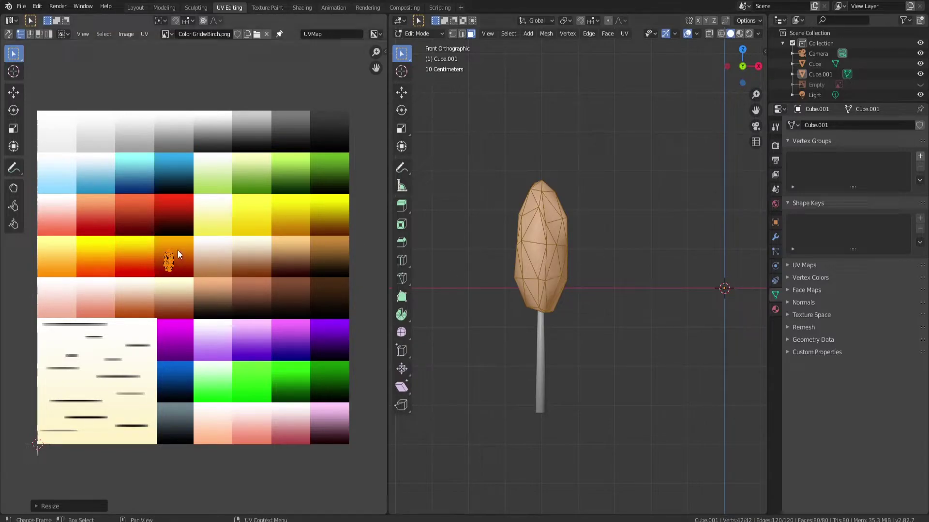
key("g")
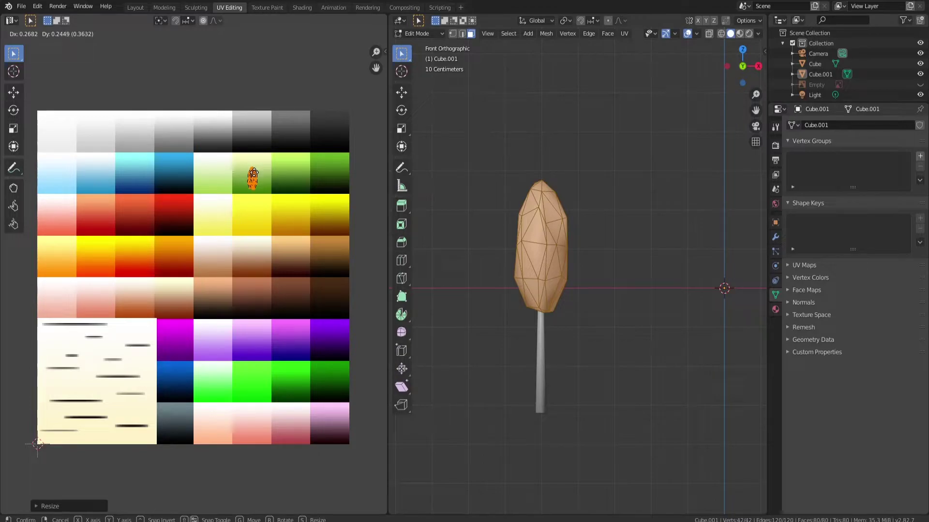
left_click(252, 173)
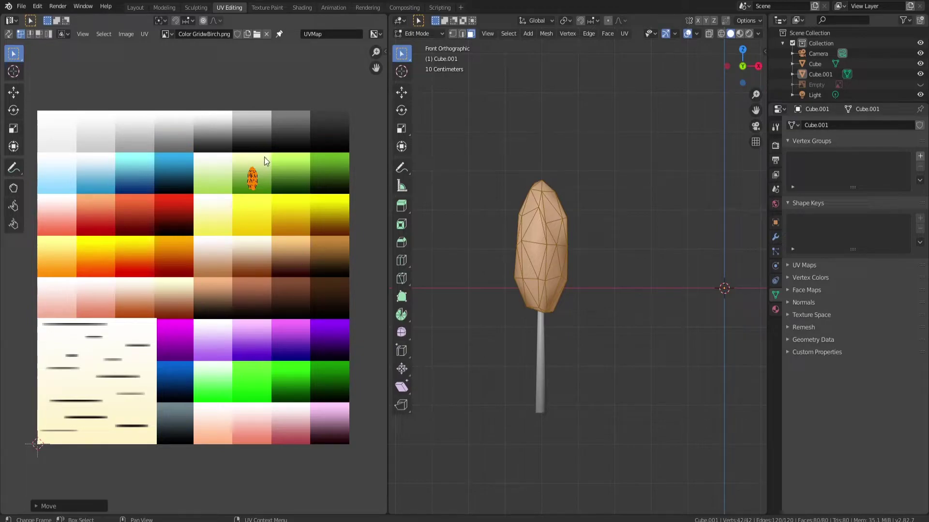
Step: Scale the canopy's UV island down slightly so it sits well inside the green gradient swatch
scroll(261, 169, "up", 2)
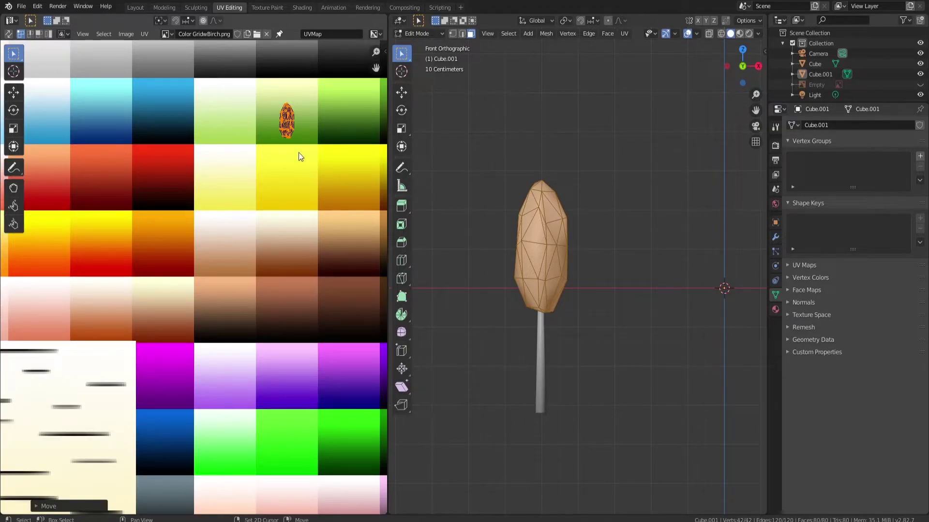
middle_click_drag(298, 112, 262, 170)
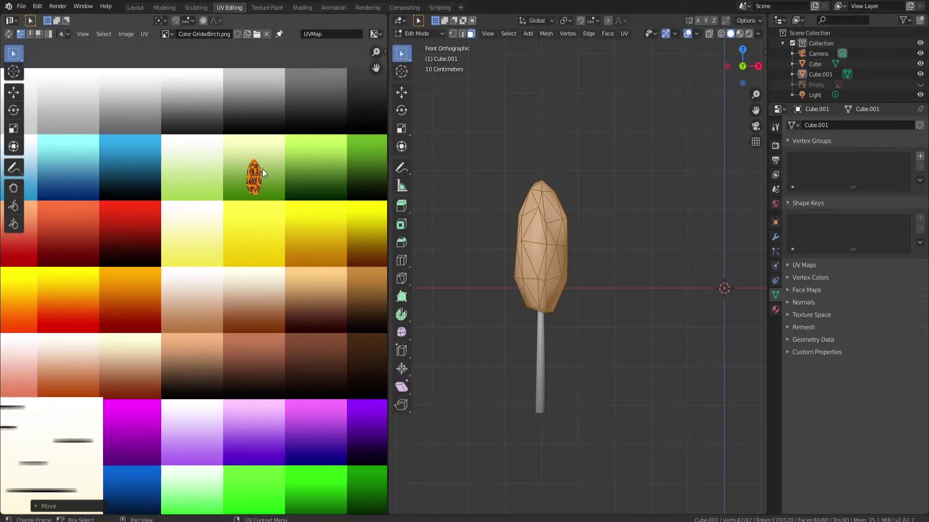
scroll(262, 169, "up", 2)
key("s")
left_click(343, 146)
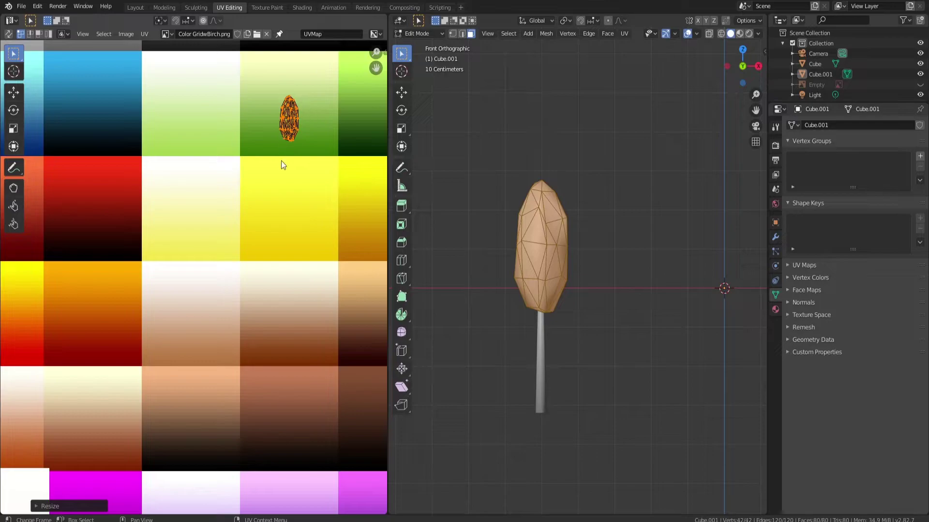
scroll(257, 251, "down", 3, "alt")
scroll(216, 225, "down", 5)
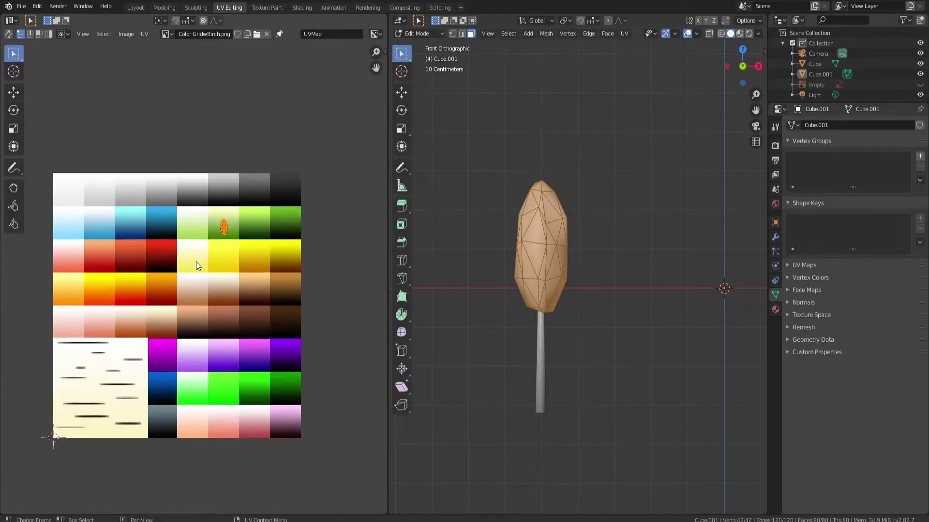
Step: Set the material's Base Color to an Image Texture using Color GridwBirch.png
left_click(775, 310)
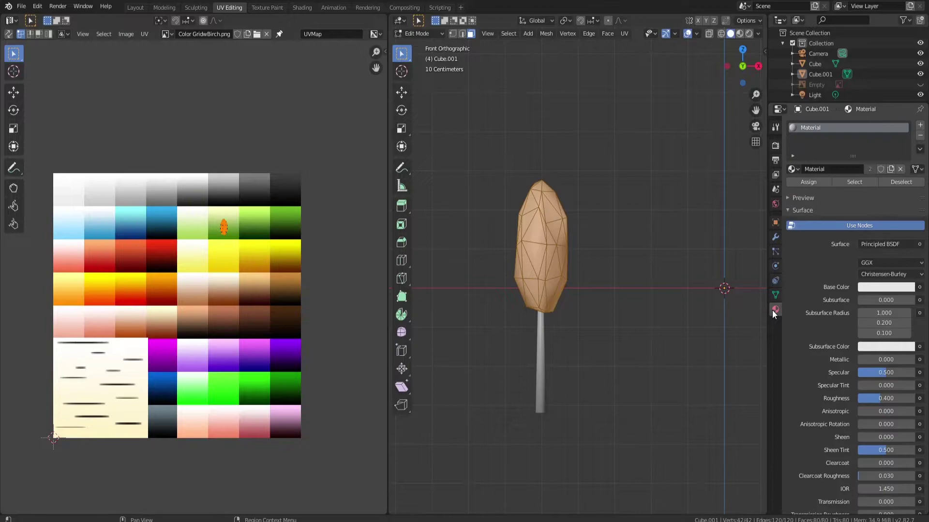
left_click(919, 287)
left_click(728, 356)
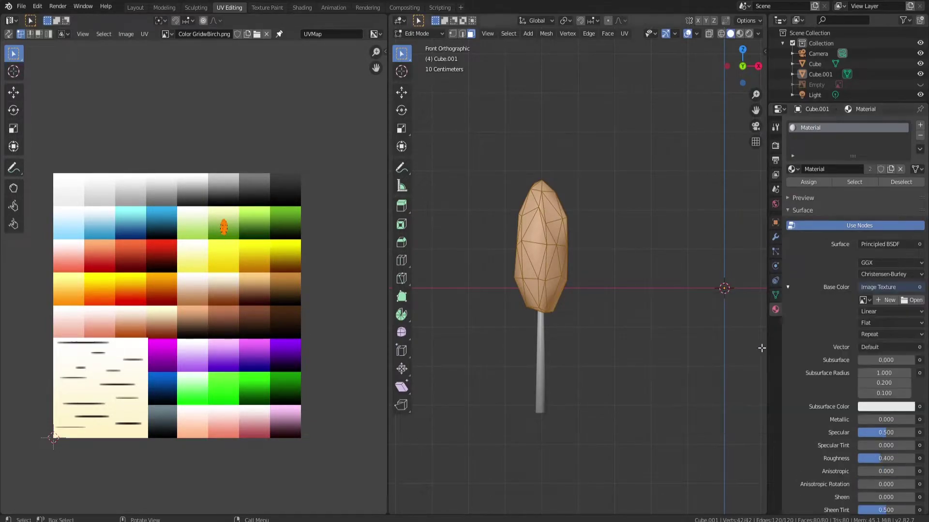
left_click(868, 300)
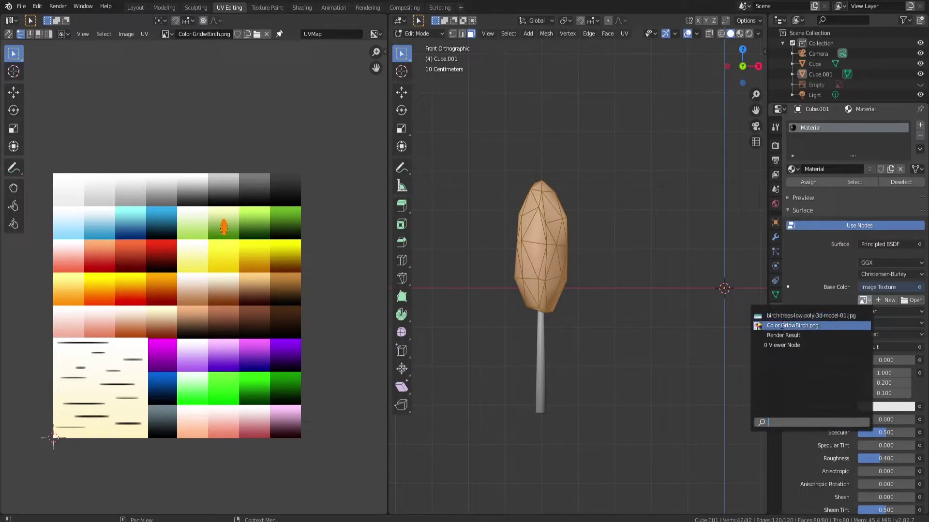
left_click(807, 326)
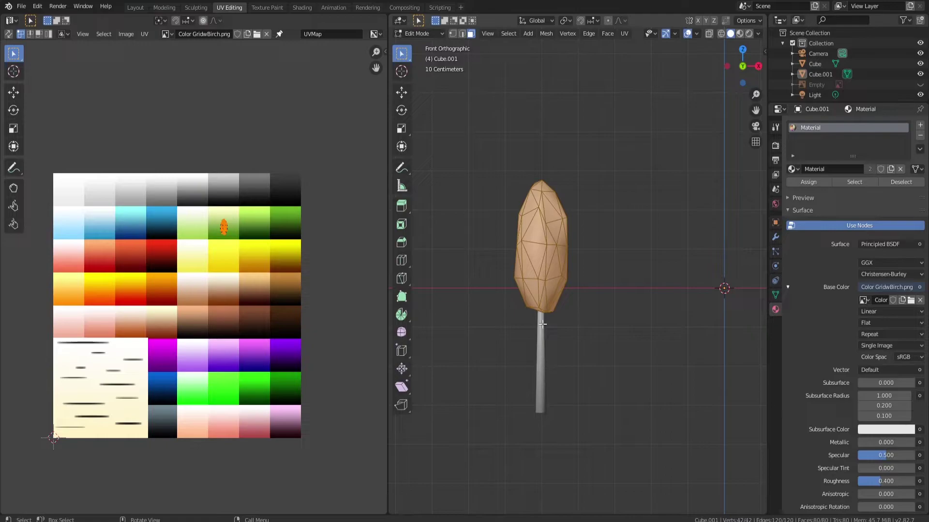
Step: Switch the viewport to Material Preview shading and return to Object Mode to view the textured tree
key("z")
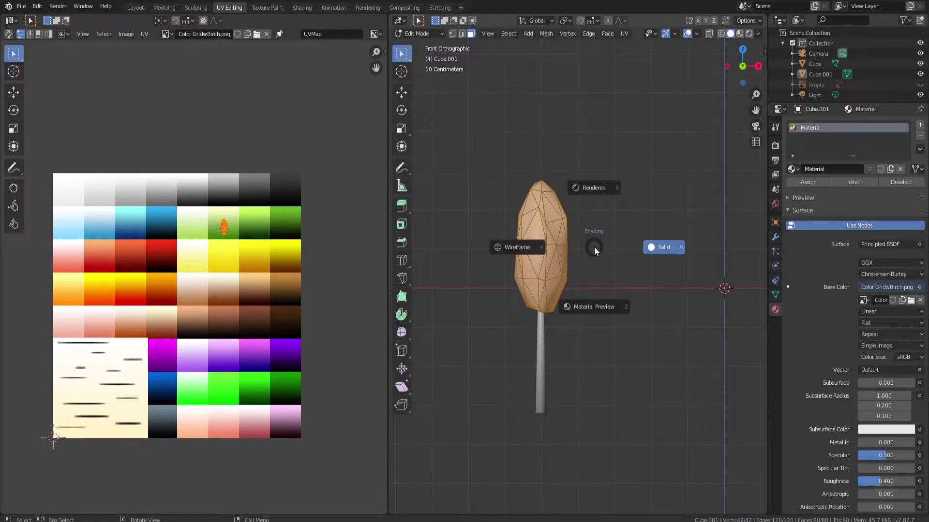
left_click(596, 303)
key("Tab")
mouse_move(619, 265)
middle_mouse_down()
mouse_move(457, 270)
mouse_move(753, 265)
mouse_move(456, 276)
mouse_move(600, 302)
mouse_move(624, 223)
mouse_move(672, 220)
mouse_move(671, 273)
mouse_move(634, 271)
middle_mouse_up()
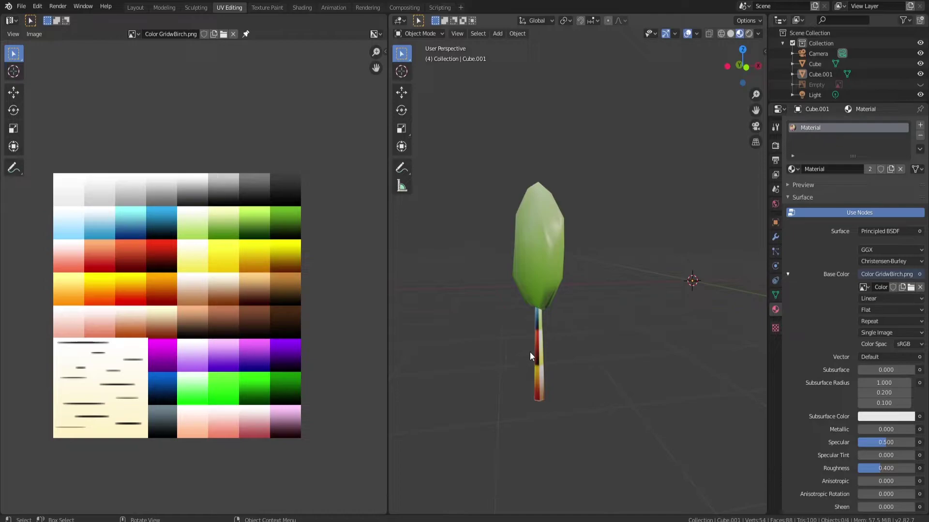
Step: Select the trunk's whole mesh in Edit Mode and project its UVs from the front view with Project From View
left_click(538, 342)
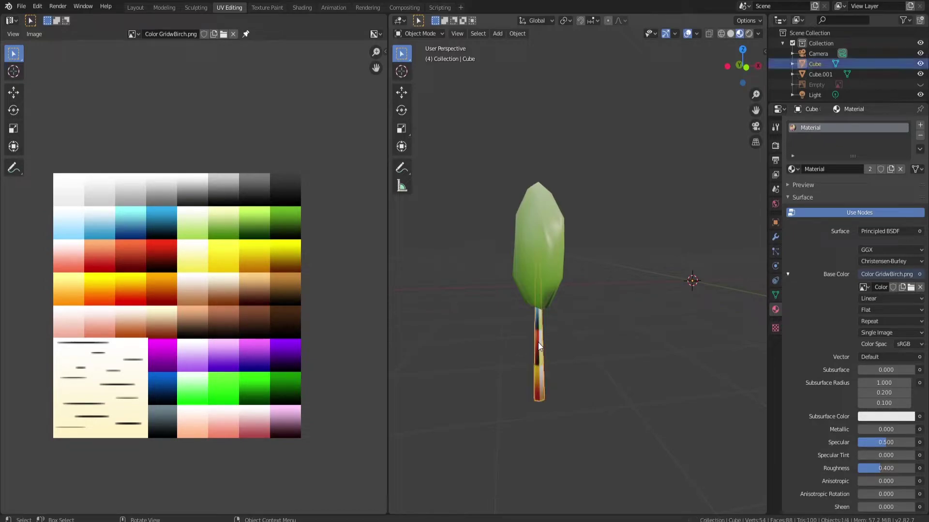
key("Tab")
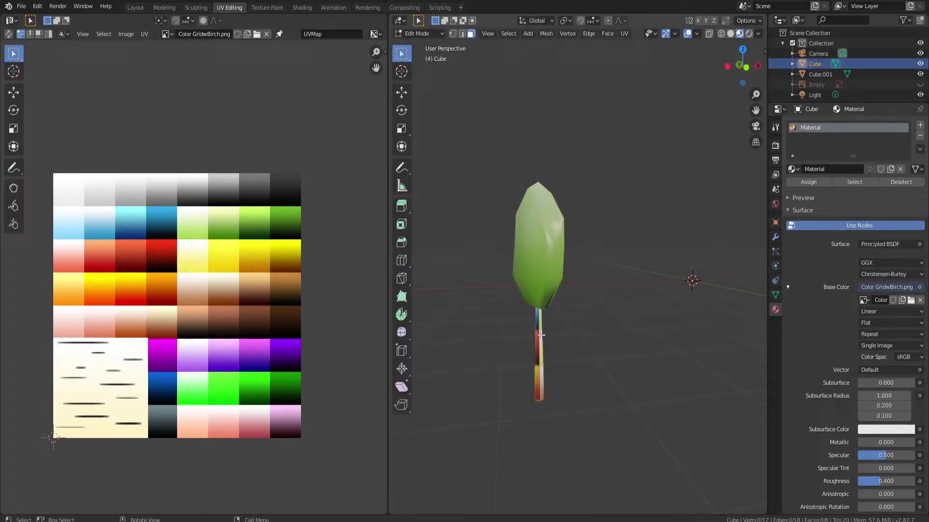
key("a")
key("KP_1")
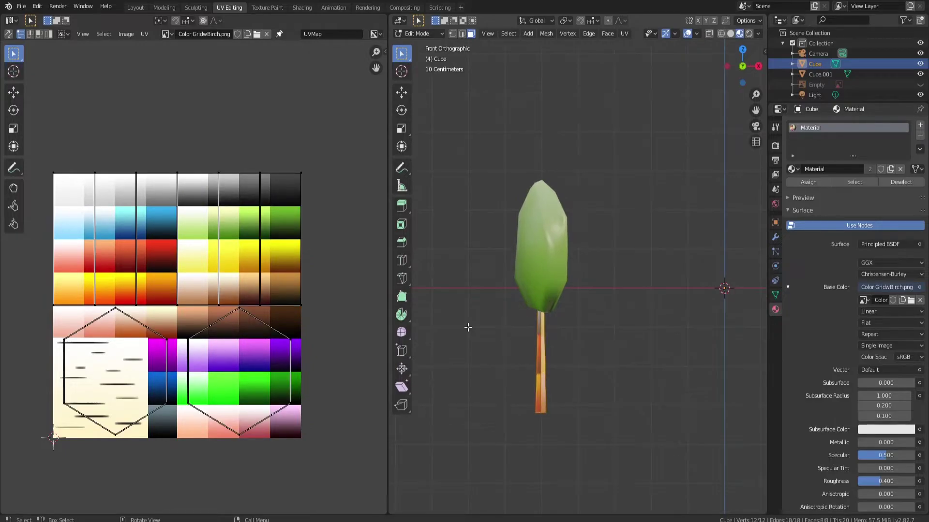
key("u")
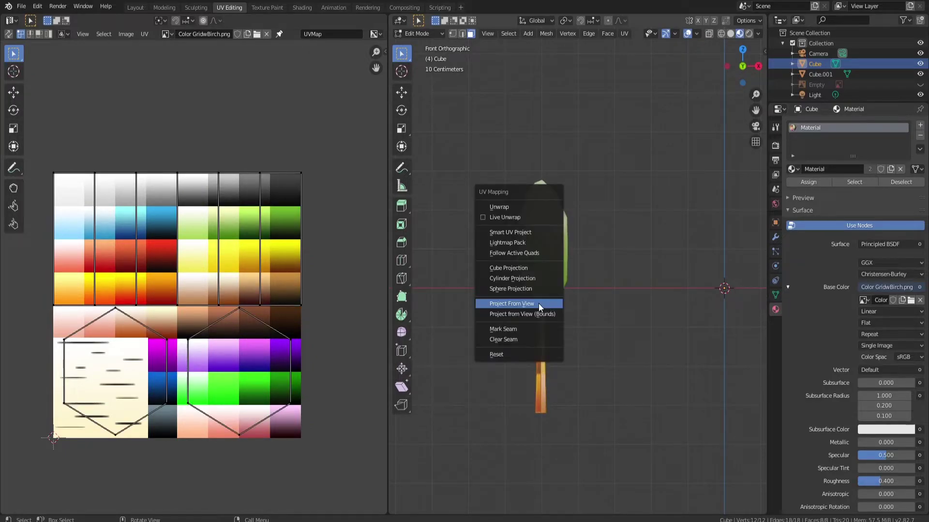
left_click(541, 304)
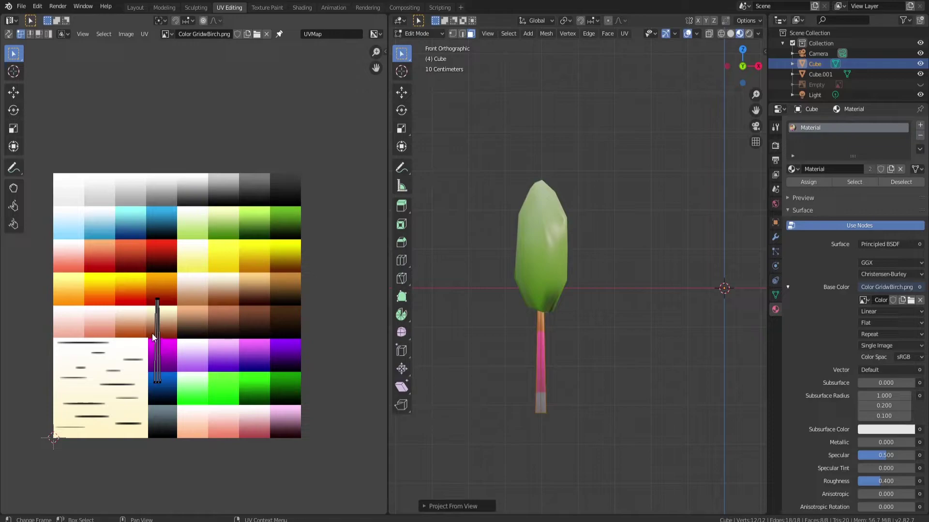
Step: Move the trunk's UV island onto the birch bark area of the texture and check the trunk in Object Mode
key("a")
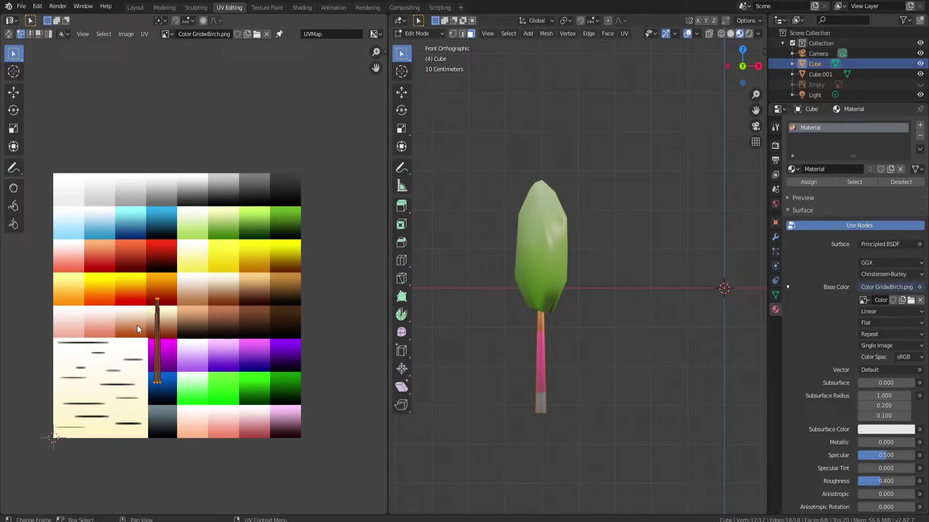
key("g")
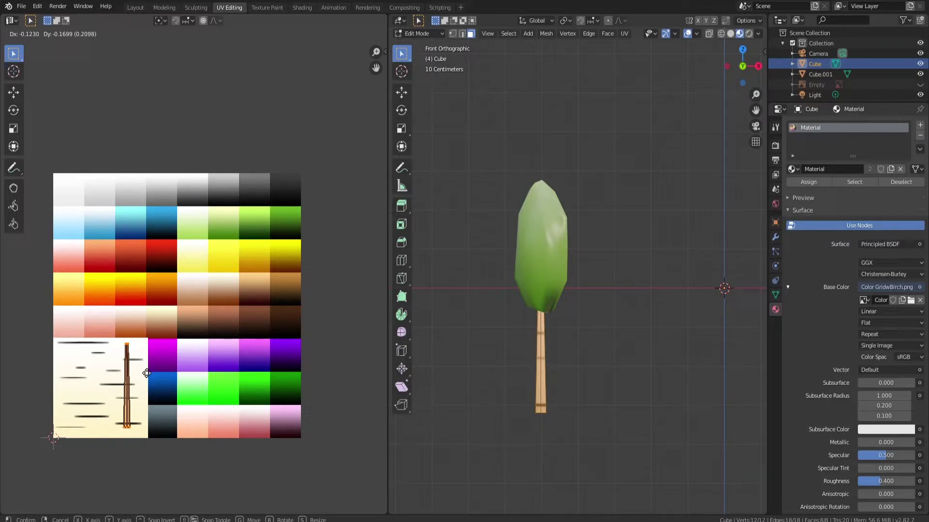
left_click(146, 373)
left_click(607, 356)
middle_click_drag(608, 356, 518, 348)
key("Tab")
left_click(556, 335)
middle_click_drag(617, 327, 396, 324)
Step: Select all of the trunk's UVs in Edit Mode and move the island to another position over the birch bark markings
key("Tab")
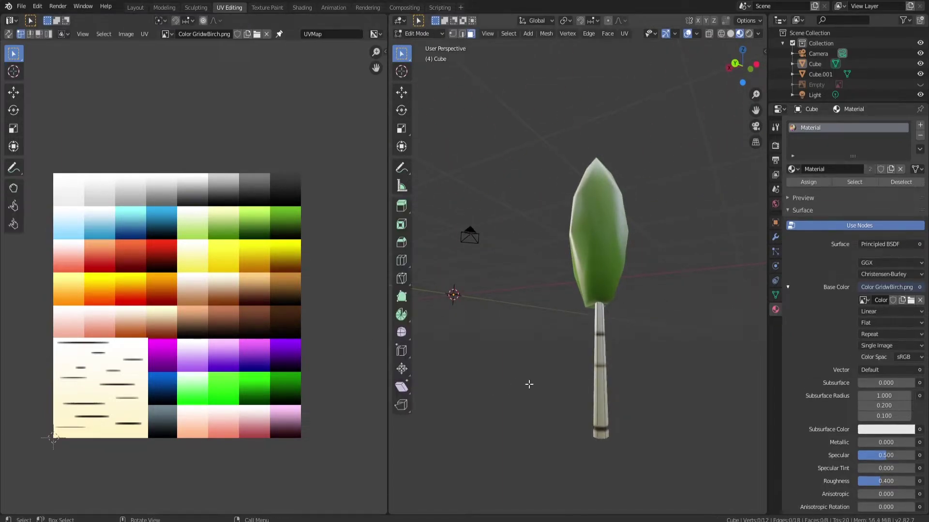
key("a")
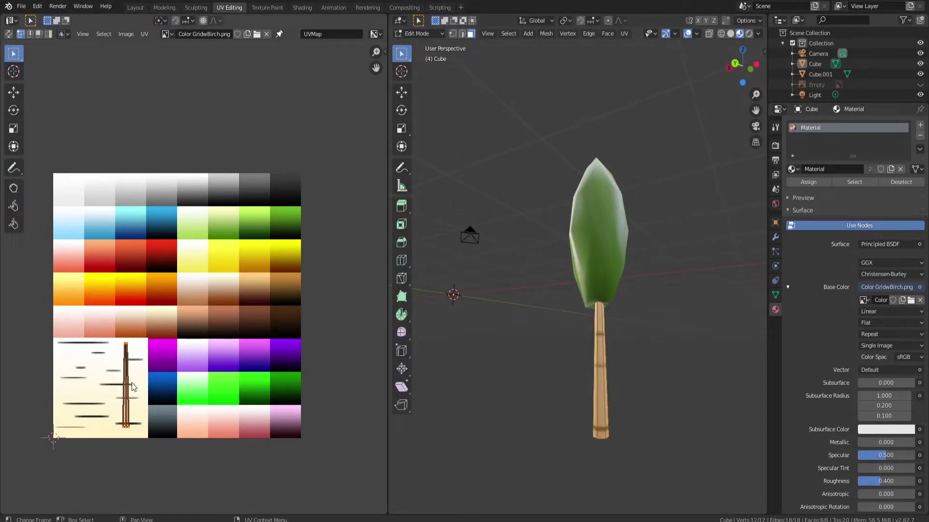
key("g")
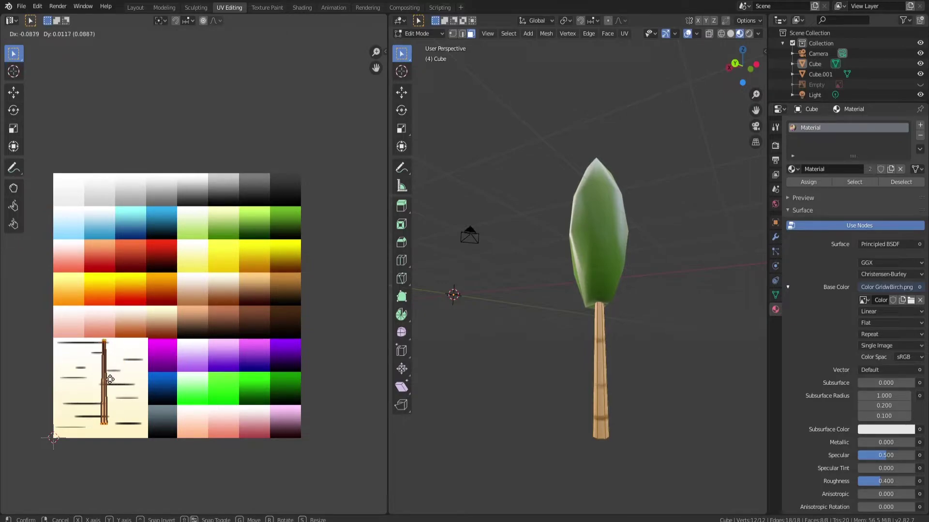
left_click(115, 383)
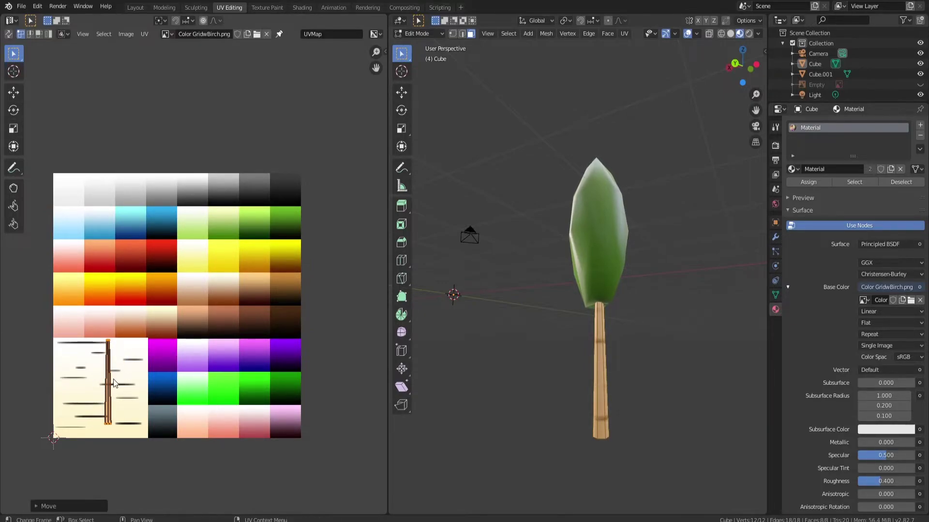
scroll(101, 372, "up", 5)
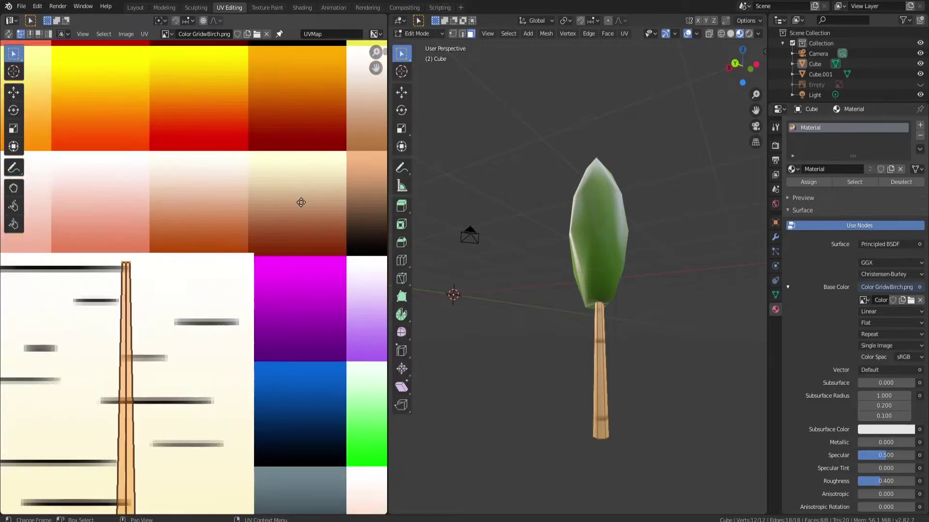
middle_click_drag(207, 349, 233, 297)
middle_click_drag(667, 368, 600, 394)
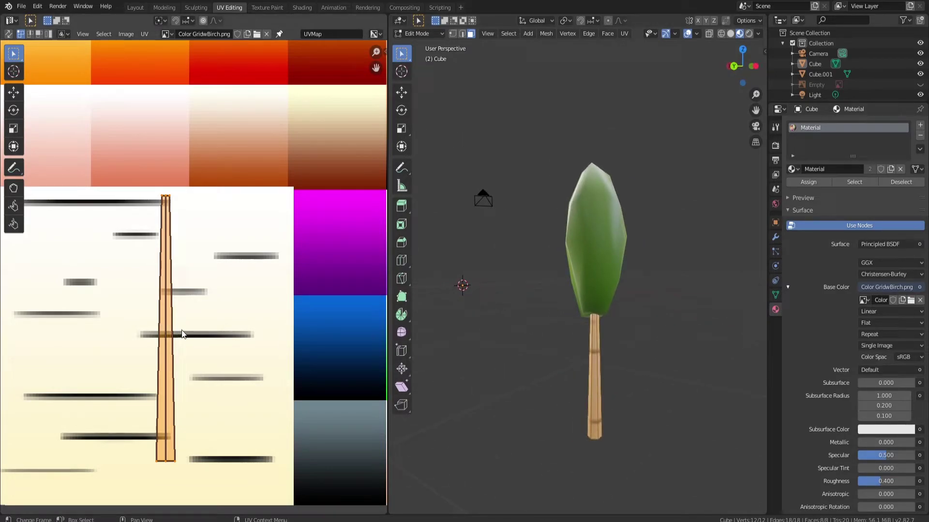
key("g")
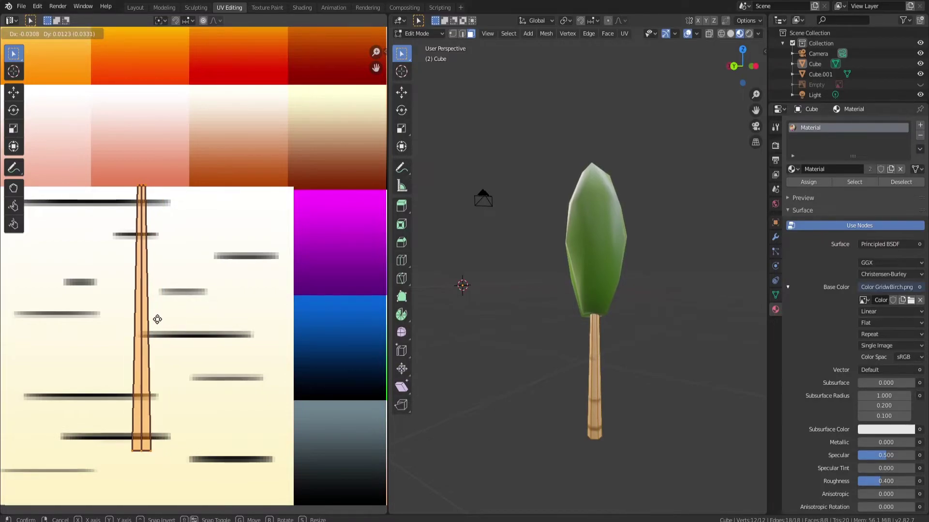
left_click(158, 319)
Step: Enlarge the trunk's UV island, align its top with the bark area's upper edge, and check the trunk in Object Mode
scroll(159, 321, "down", 3)
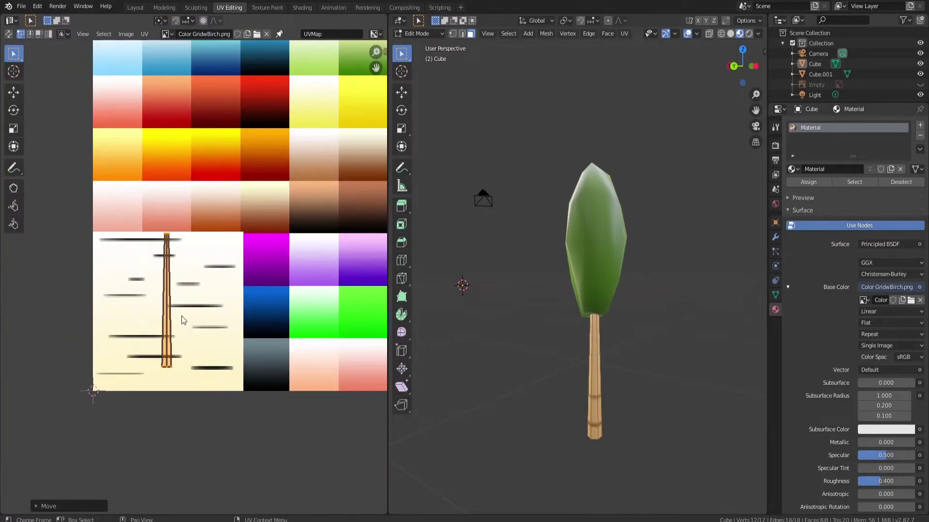
key("s")
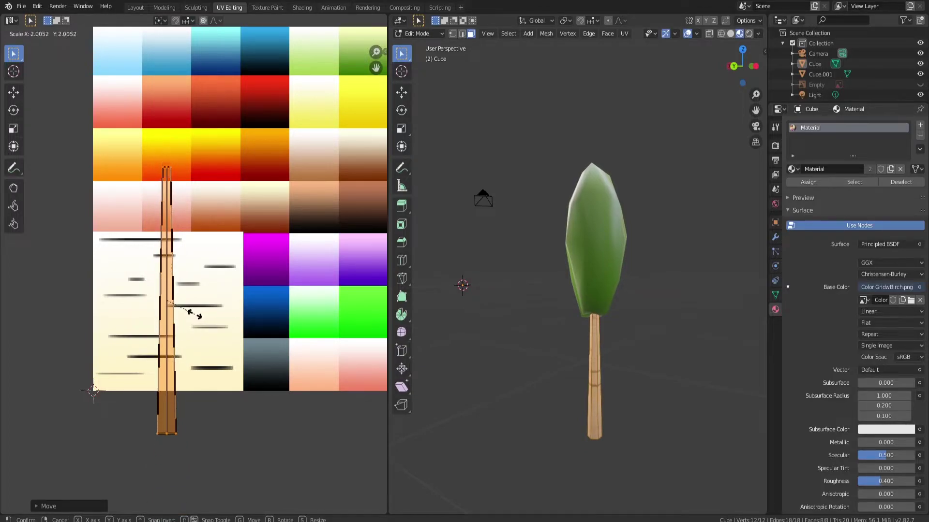
left_click(189, 317)
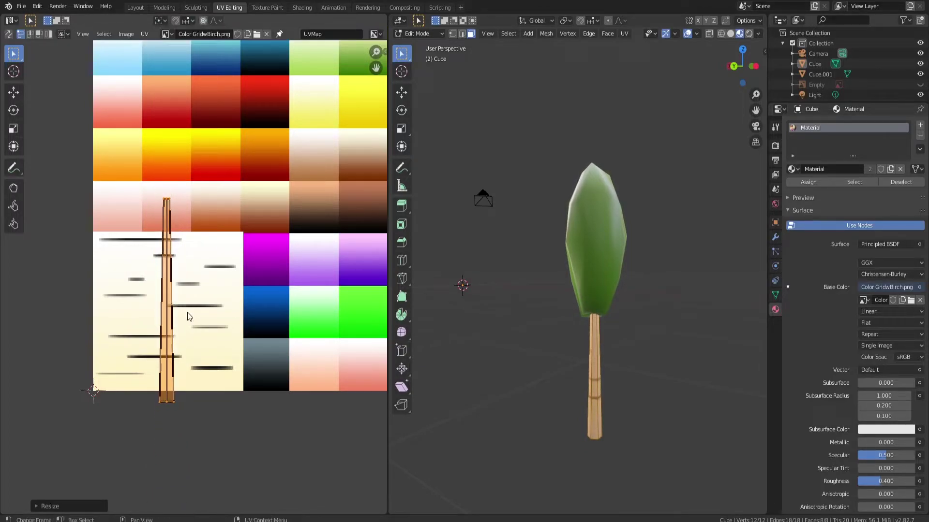
key("g")
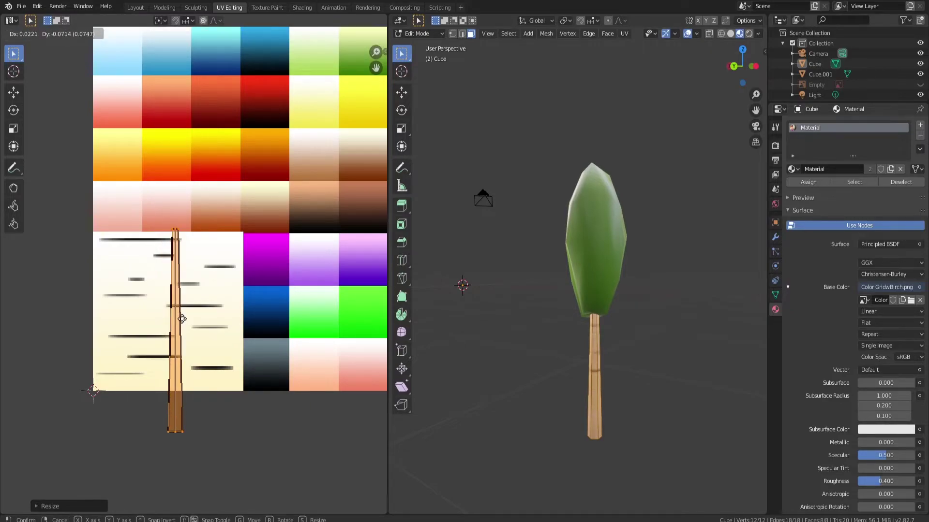
left_click(179, 323)
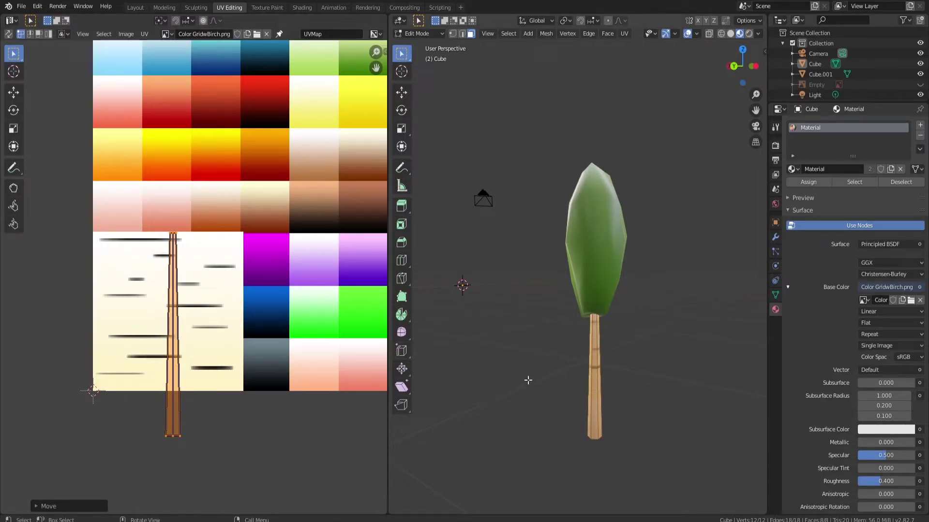
key("Tab")
middle_click_drag(620, 414, 608, 381)
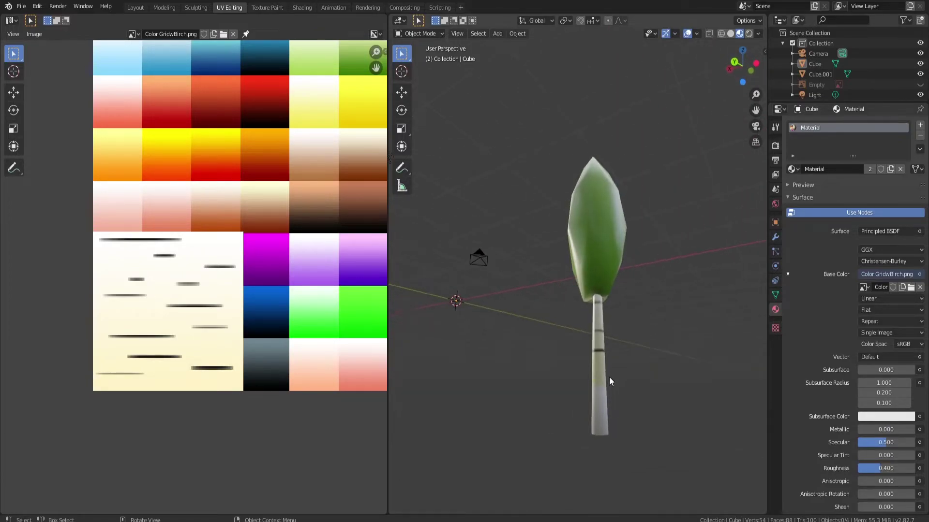
Step: Shrink the trunk's UV island, move it entirely inside the birch bark area, and return to Object Mode
key("a")
left_click(598, 359)
key("Tab")
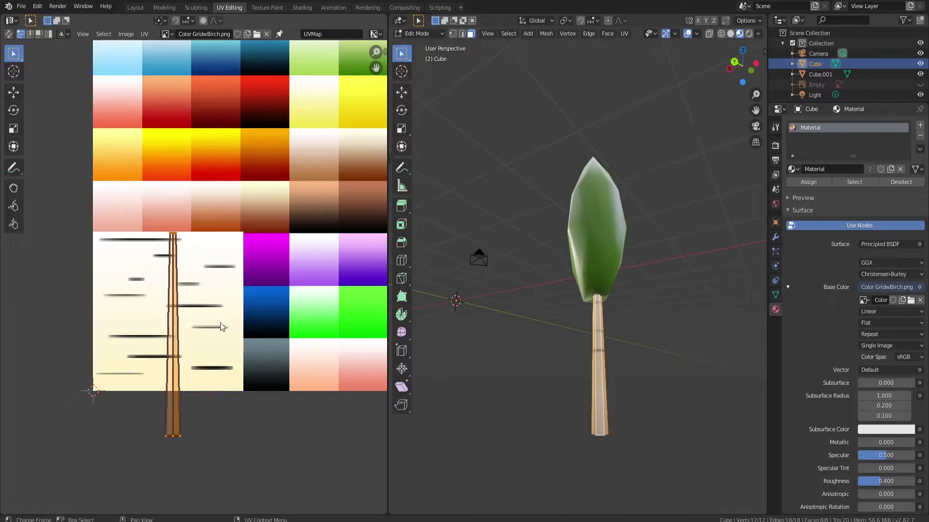
key("s")
left_click(200, 327)
key("g")
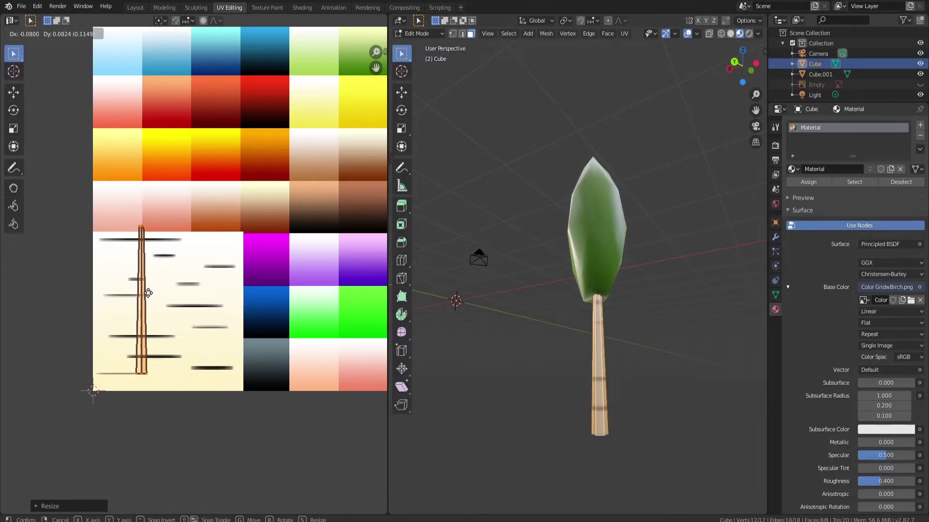
left_click(146, 300)
key("g")
left_click(165, 314)
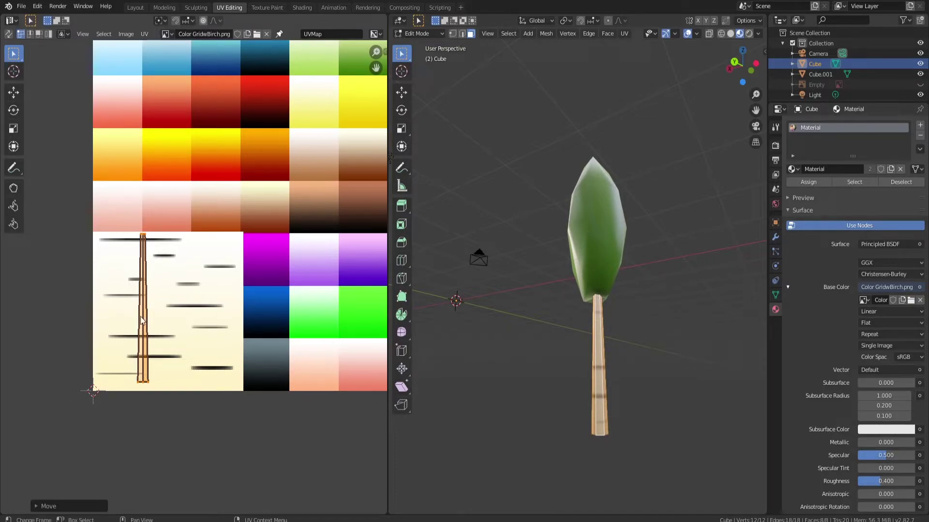
key("Tab")
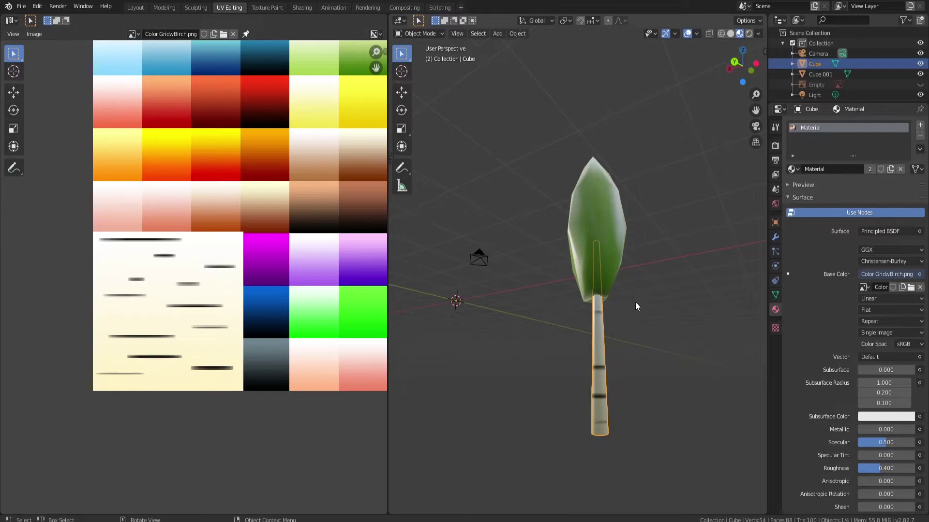
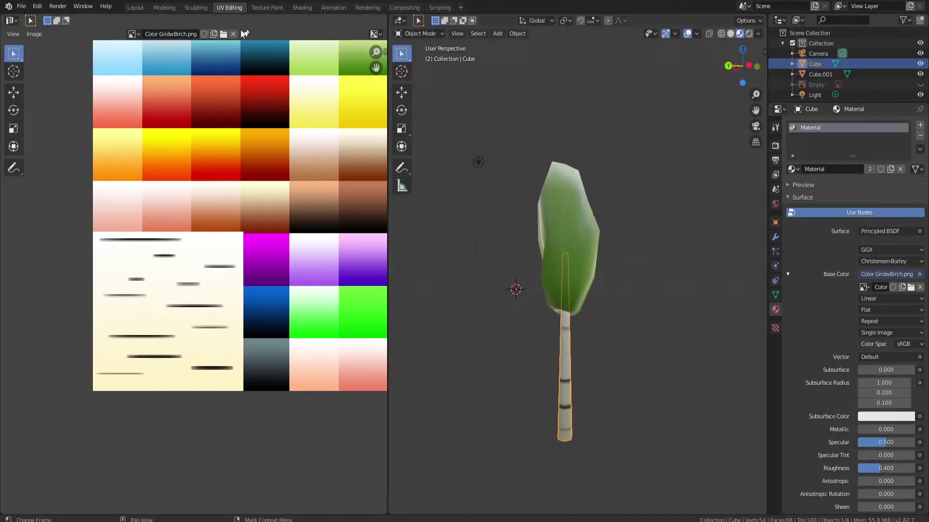
Step: Switch to the Layout workspace and display the tree in Material Preview shading
left_click(132, 8)
left_click(474, 218)
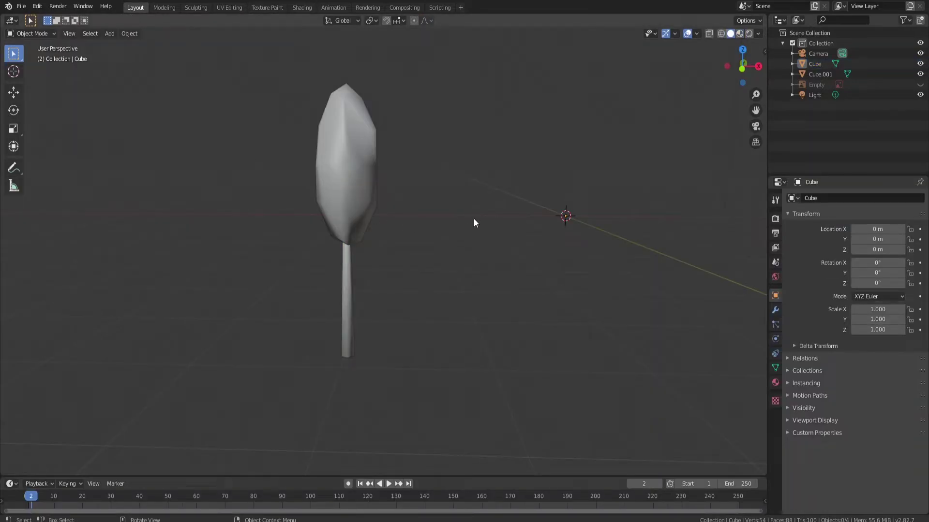
middle_click_drag(381, 270, 398, 183)
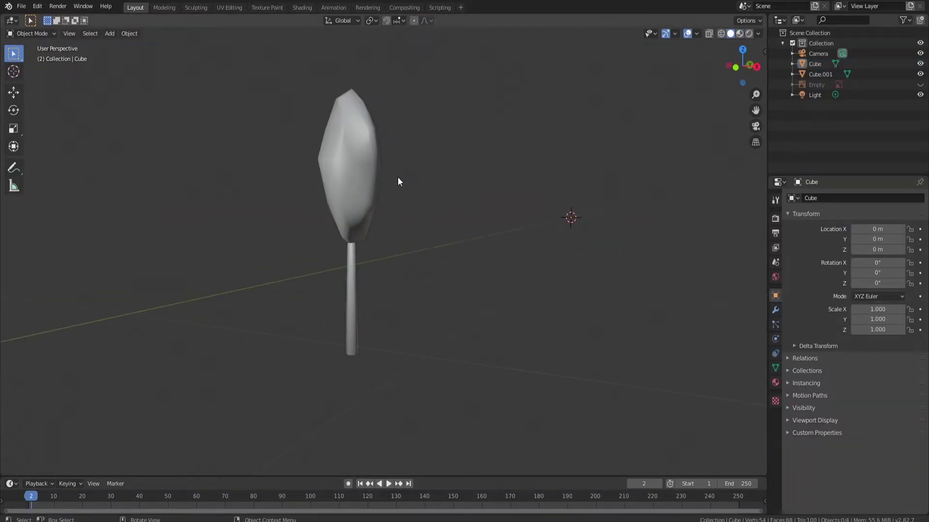
key("z")
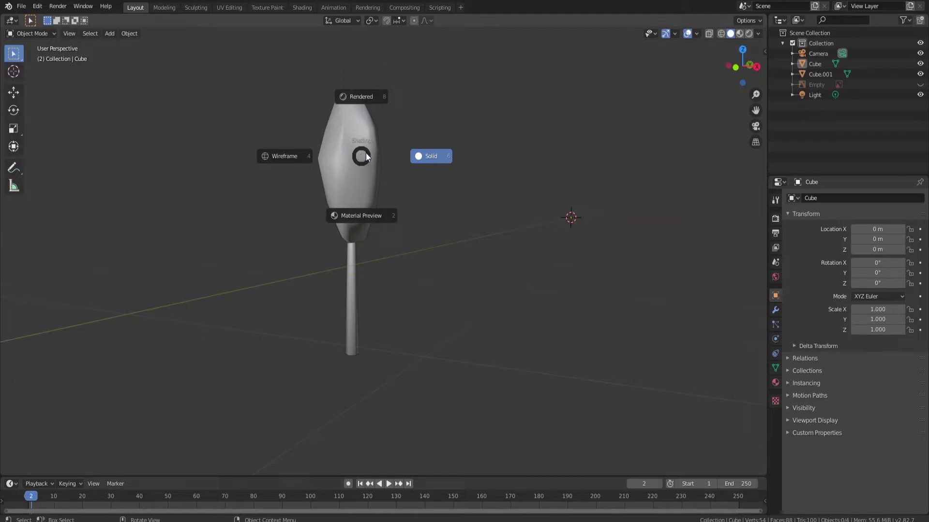
left_click(362, 215)
mouse_move(367, 222)
middle_mouse_down()
mouse_move(420, 206)
mouse_move(449, 179)
mouse_move(474, 226)
mouse_move(474, 214)
middle_mouse_up()
key("Tab")
key("Tab")
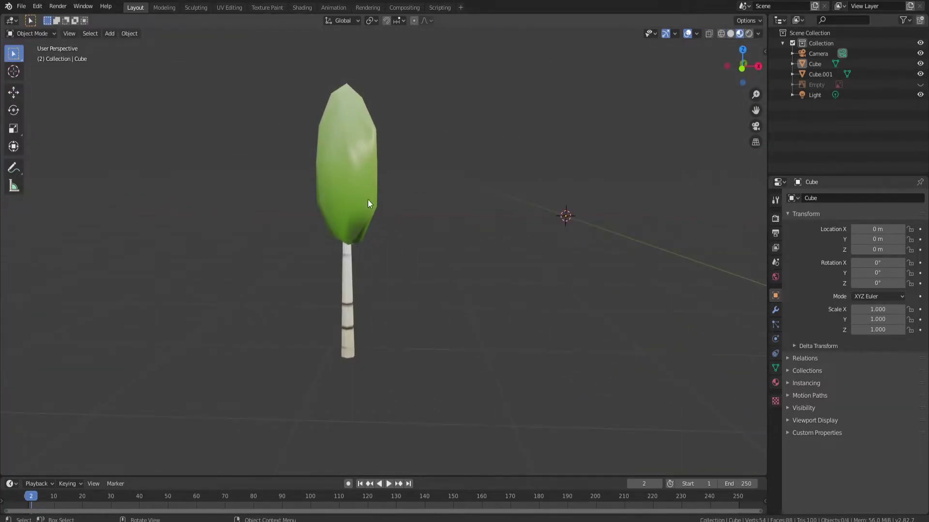
Step: Select all objects, enter Edit Mode, and enable the Face Orientation overlay
key("a")
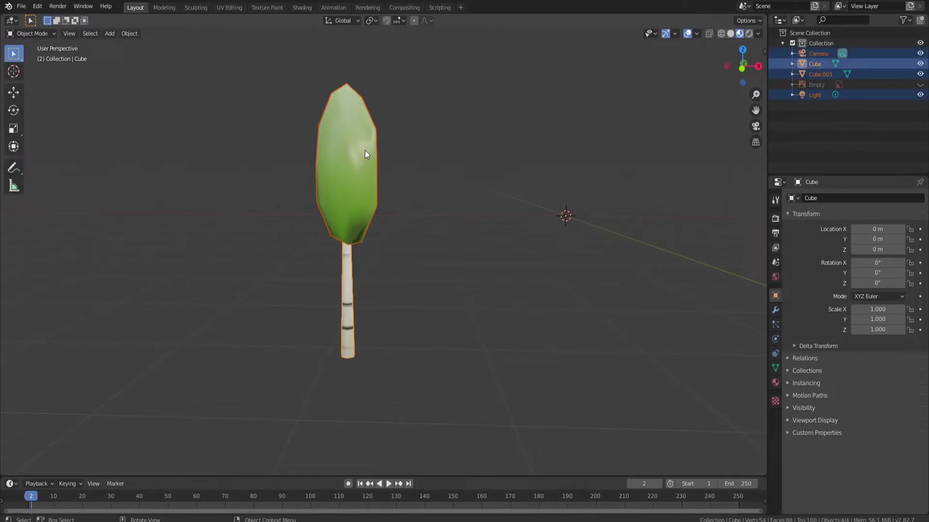
key("Tab")
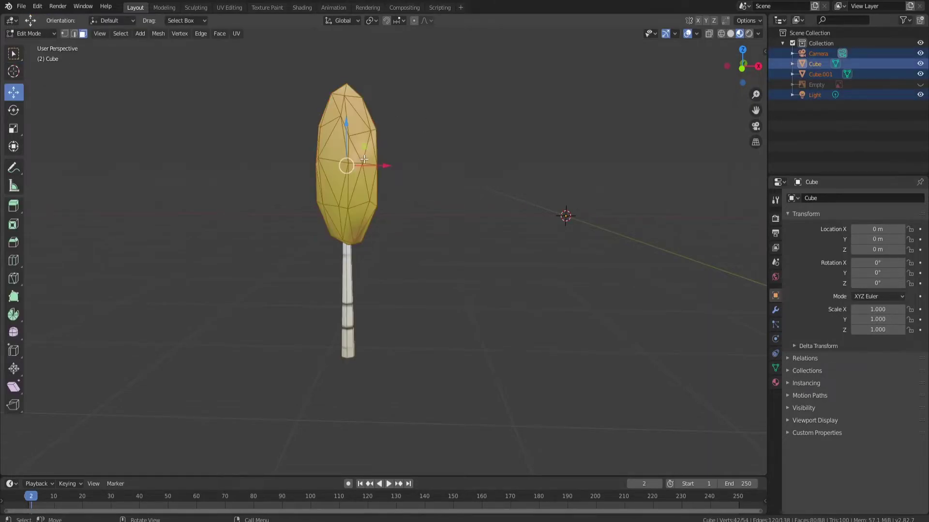
left_click(697, 33)
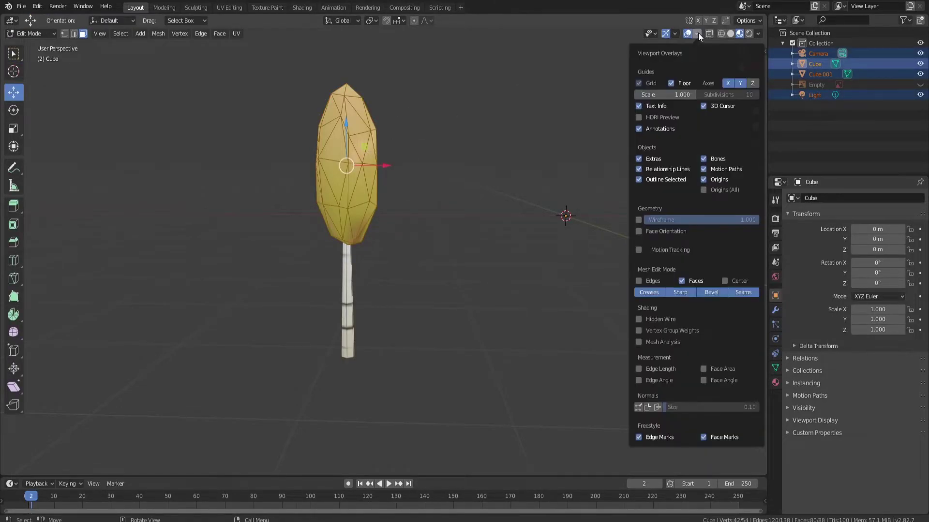
left_click(639, 231)
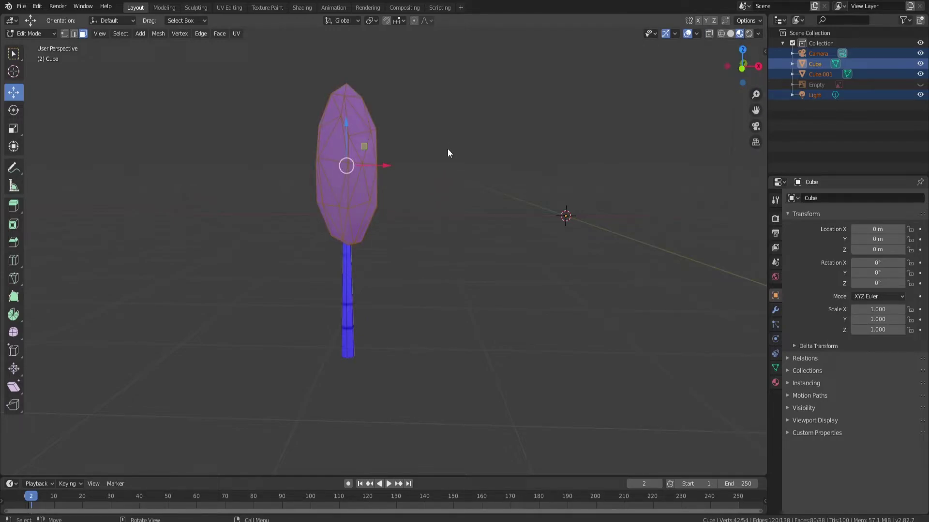
Step: Inspect the face orientation around the tree in Object Mode, then make the canopy active and reenter Edit Mode
key("Tab")
middle_click_drag(451, 145, 174, 150)
middle_click_drag(470, 162, 356, 164)
left_click(355, 164, "shift")
key("Tab")
Step: Select the inward-facing triangle on the canopy and flip its normal
left_click(356, 180)
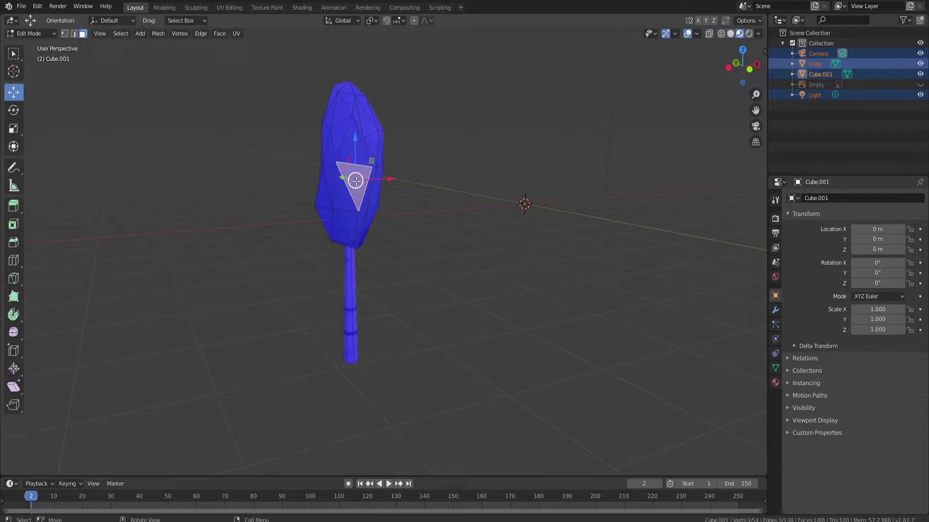
right_click(356, 180)
left_click(357, 182)
middle_click_drag(451, 163, 406, 176)
scroll(346, 187, "up", 3)
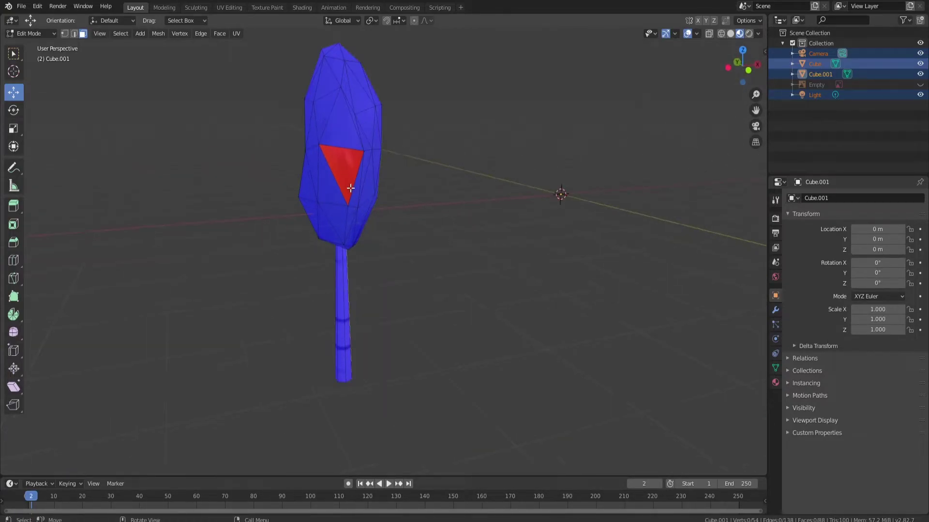
left_click(332, 149)
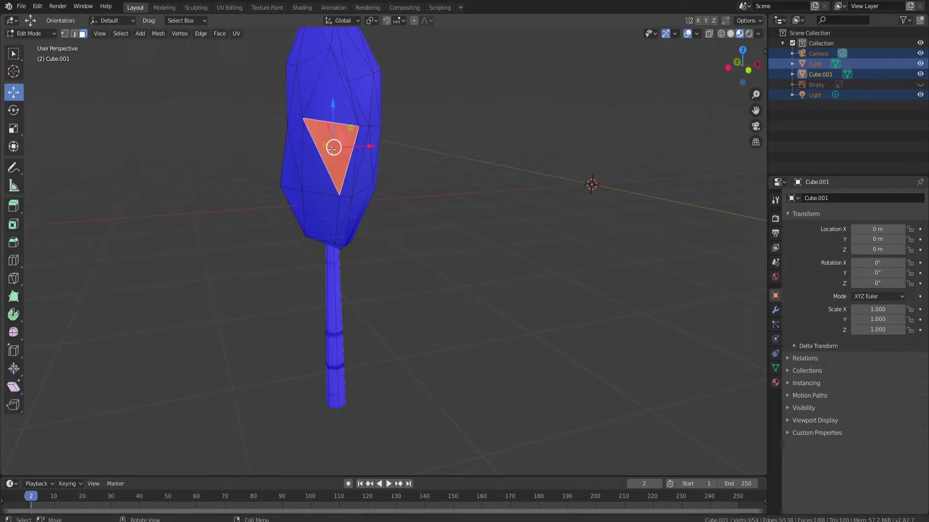
key("alt+n")
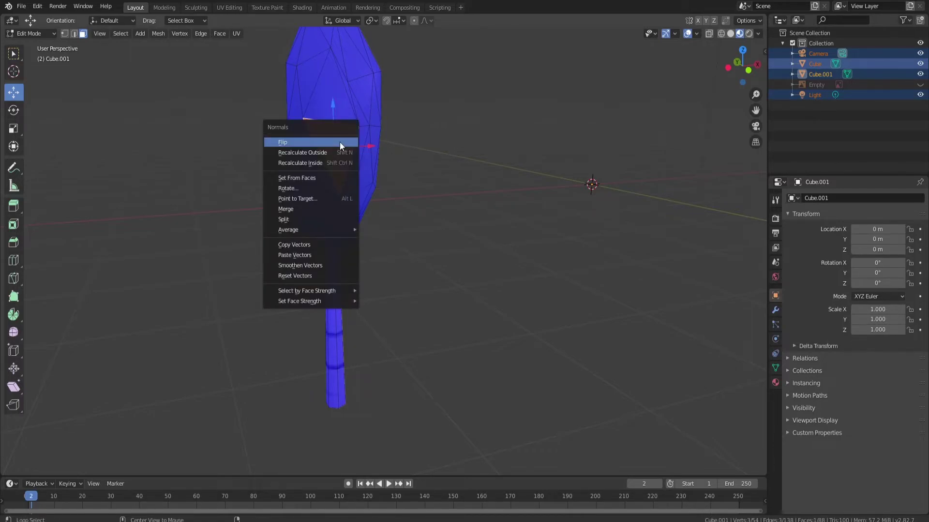
left_click(340, 143)
middle_click_drag(437, 140, 410, 143)
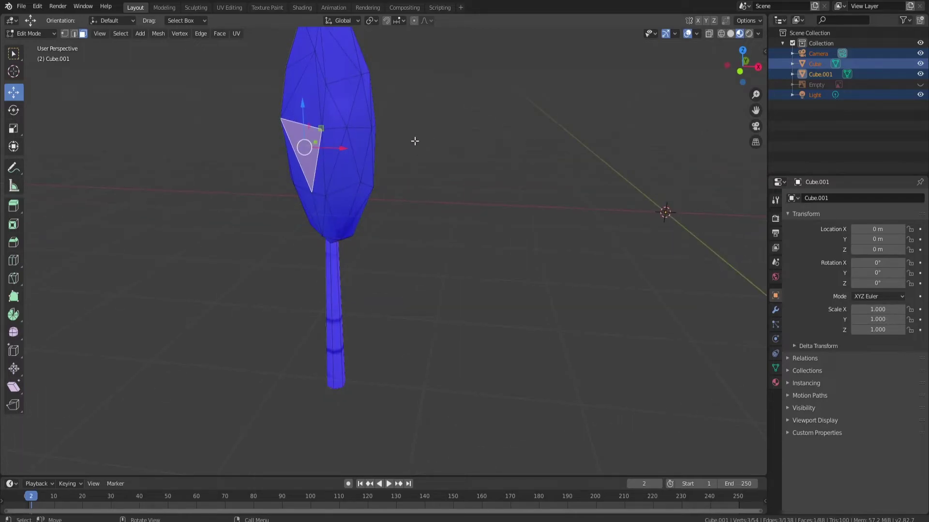
Step: Disable the Face Orientation overlay and deselect the canopy face
left_click(696, 34)
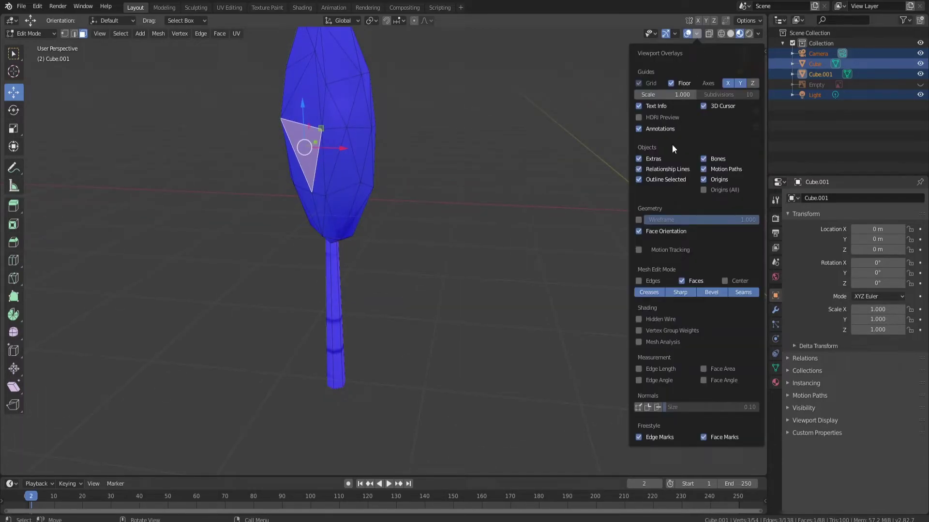
left_click(639, 231)
left_click(415, 200)
Step: Unhide the Empty holding the birch reference image and view the scene from the front
middle_click_drag(434, 158, 397, 181)
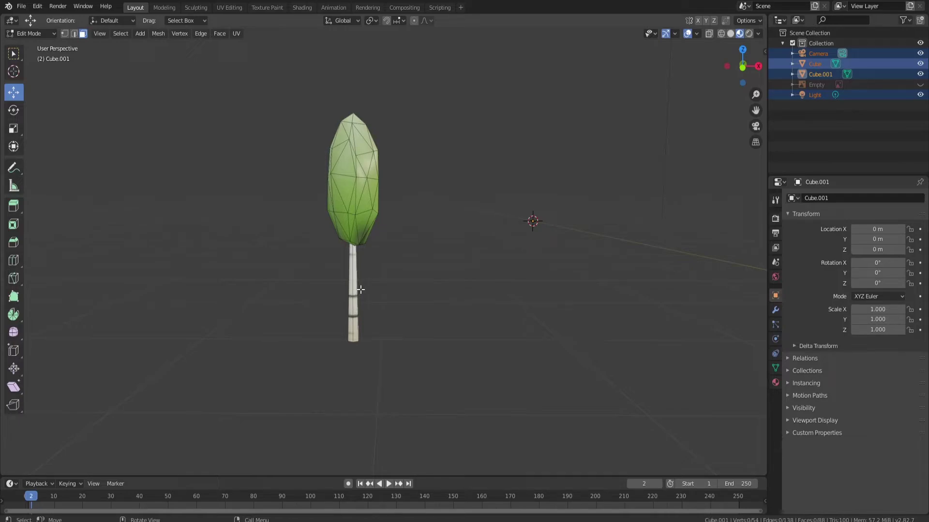
left_click(920, 84)
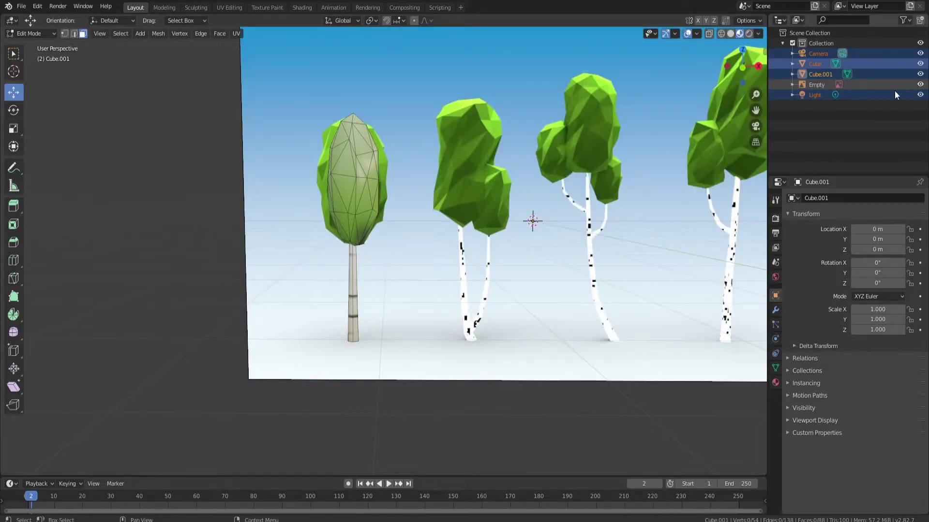
key("KP_1")
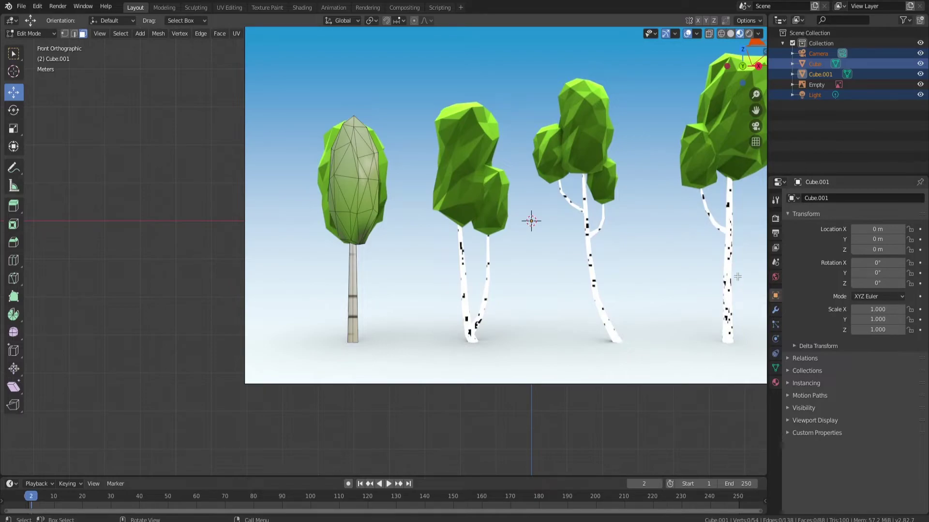
Step: Return to Object Mode and add a 6-vertex cylinder mesh
key("shift+a")
key("Tab")
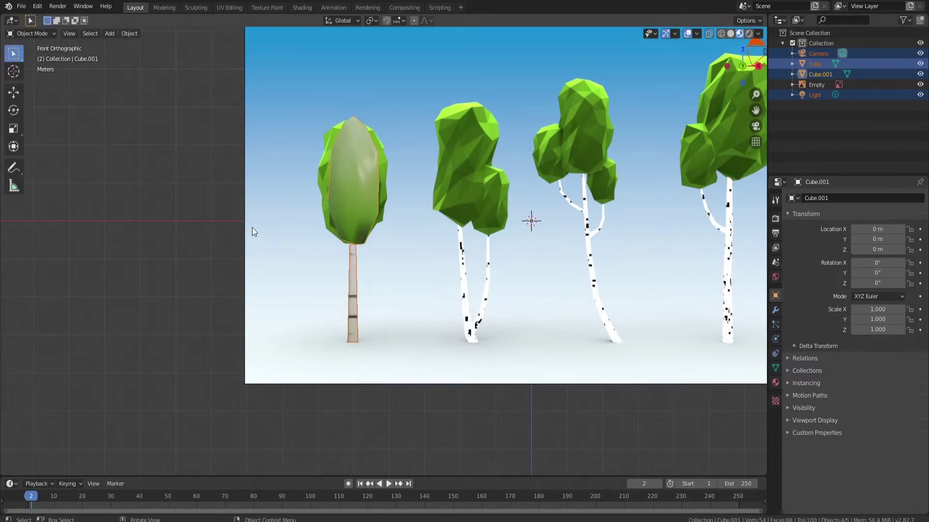
left_click(256, 180)
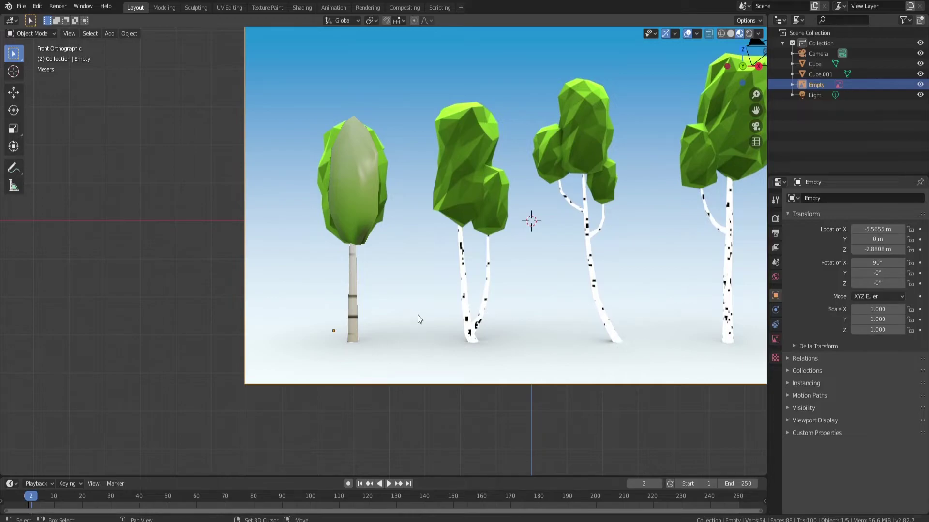
key("shift+a")
mouse_move(417, 314)
mouse_move(387, 213)
left_click(459, 263)
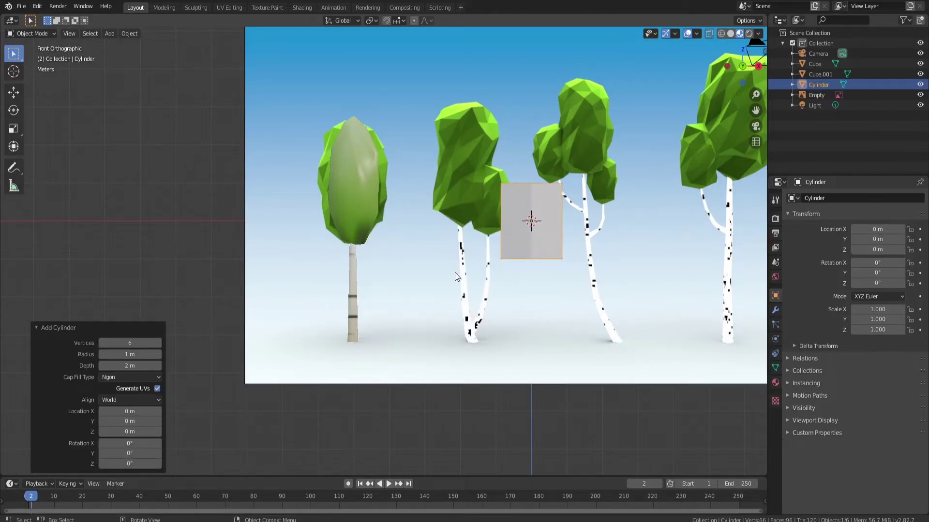
left_click(35, 328)
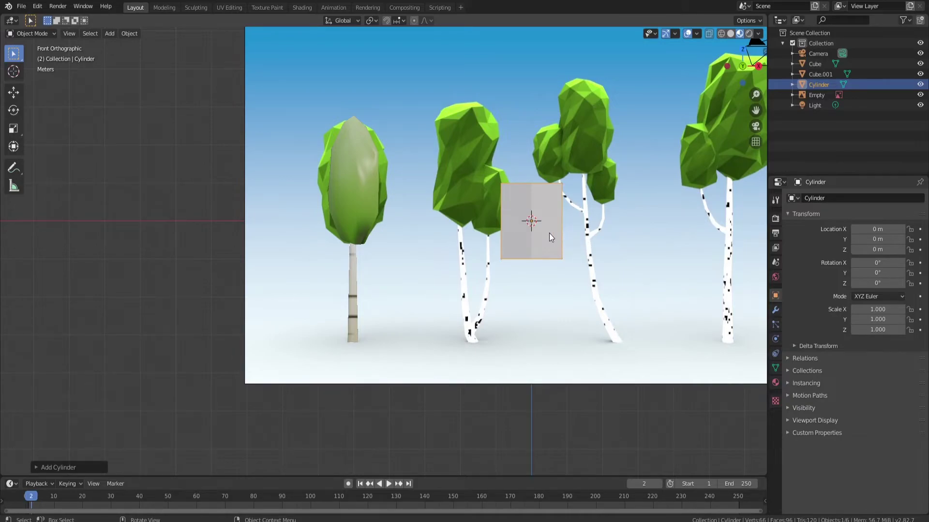
Step: Scale the cylinder down to about 0.164 and place it at the base of the second reference birch's trunk
key("s")
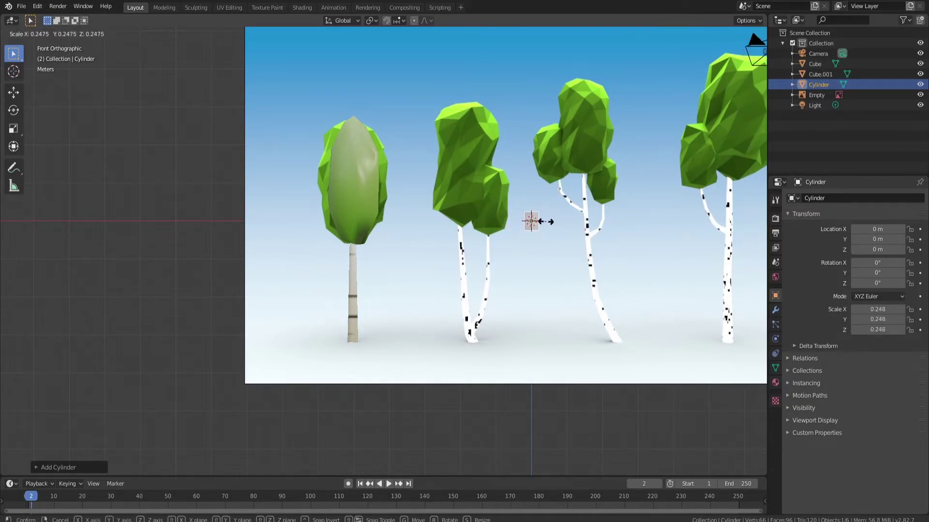
left_click(539, 221)
key("alt+a")
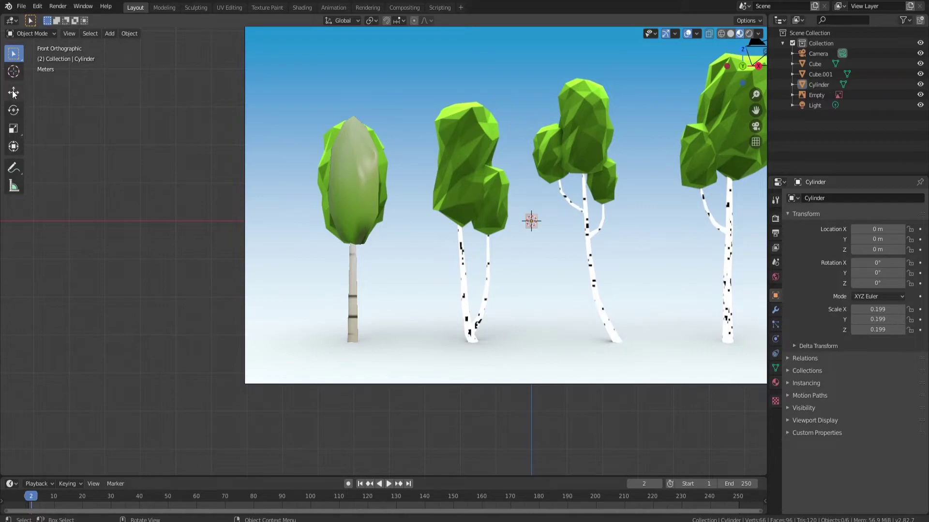
left_click(13, 91)
left_click_drag(532, 221, 470, 301)
scroll(459, 295, "up", 3)
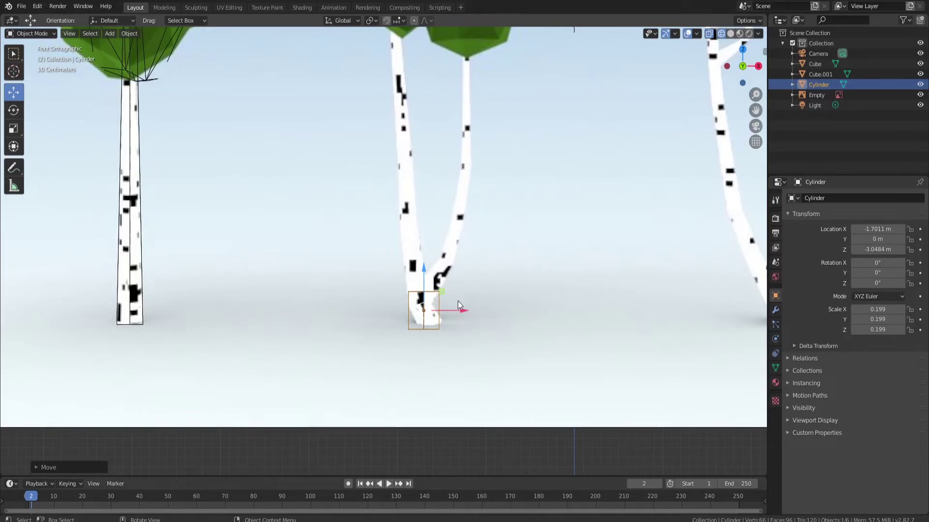
key("s")
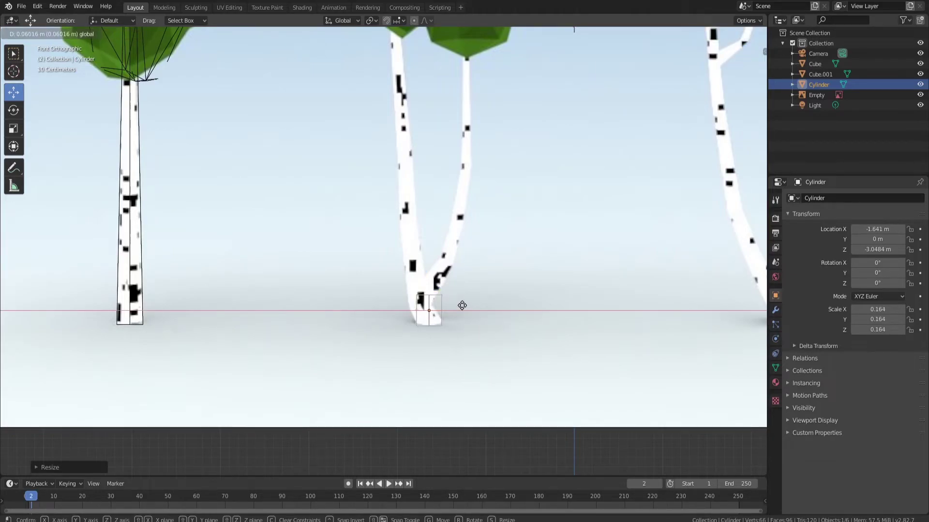
left_click(459, 305)
Step: In Edit Mode with edge selection, shift the cylinder's upper edge loop sideways to match the leaning trunk base
key("Tab")
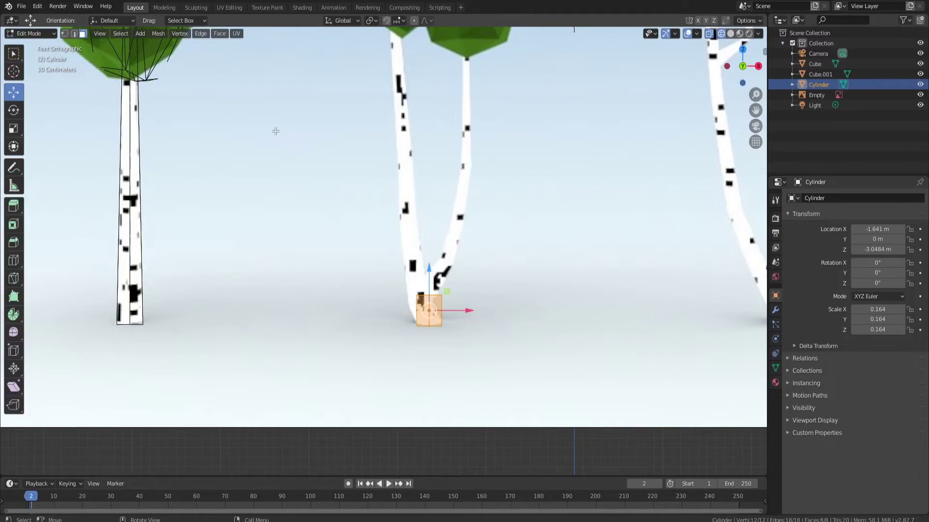
left_click(76, 35)
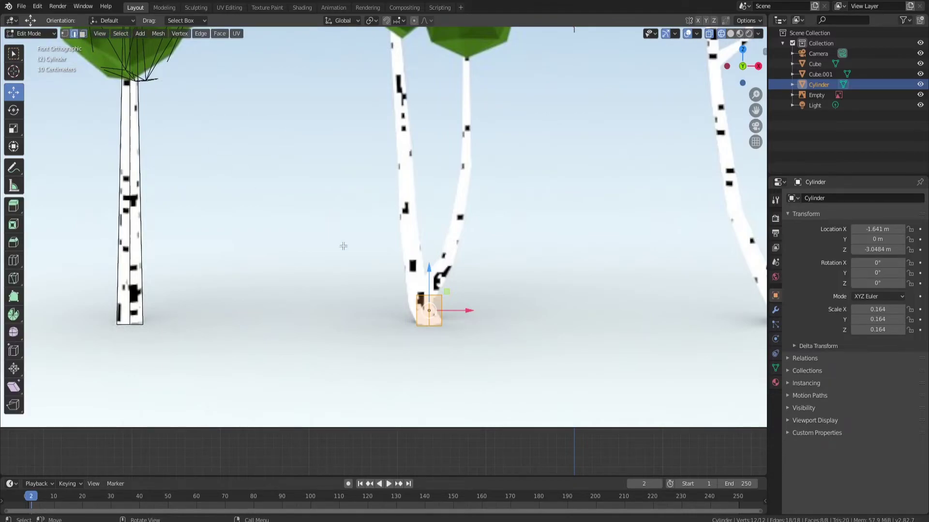
left_click(436, 297, "alt")
left_click_drag(462, 296, 450, 293)
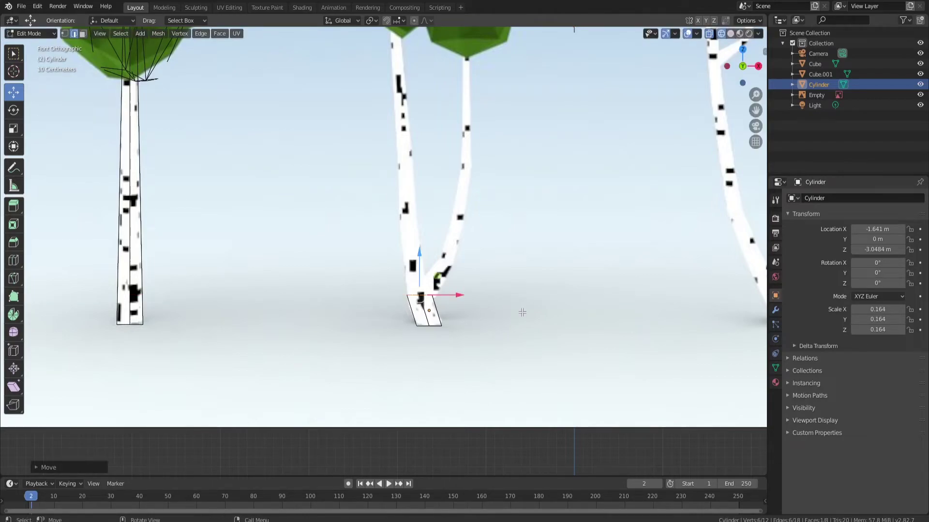
Step: Extrude the trunk upward in segments into the foliage, shifting and narrowing the loops to follow the reference's main stem
key("e")
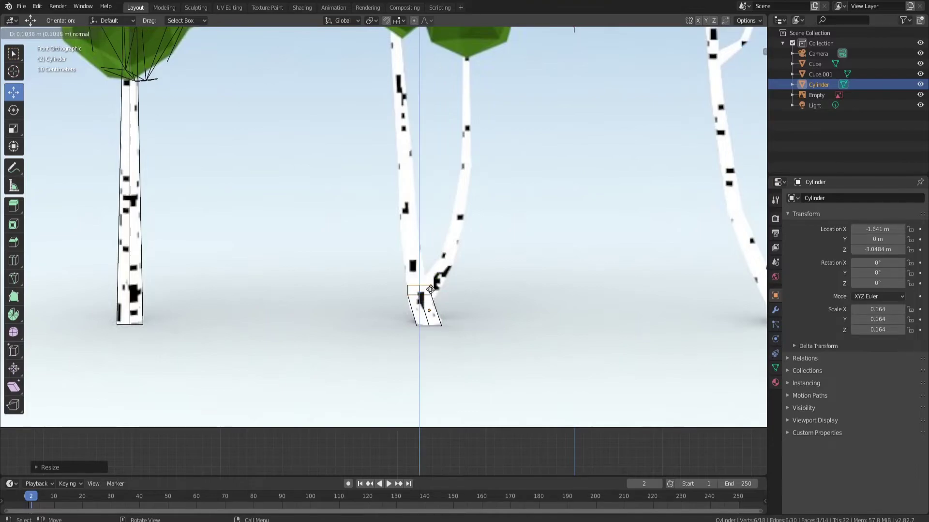
left_click(426, 243)
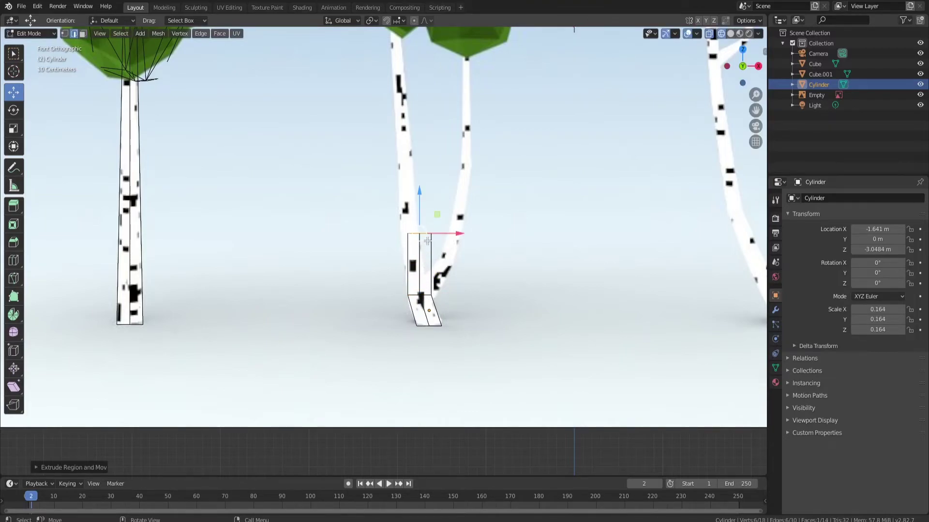
key("g")
key("x")
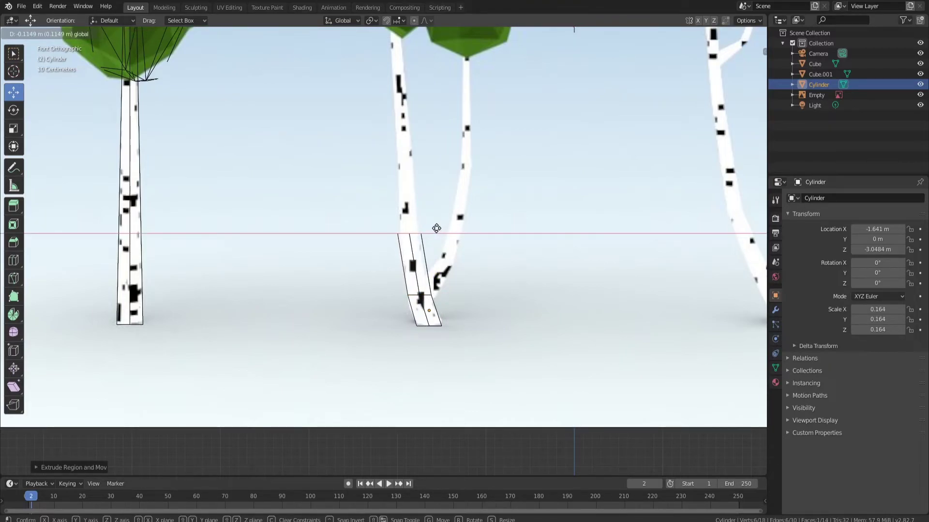
left_click(436, 228)
key("s")
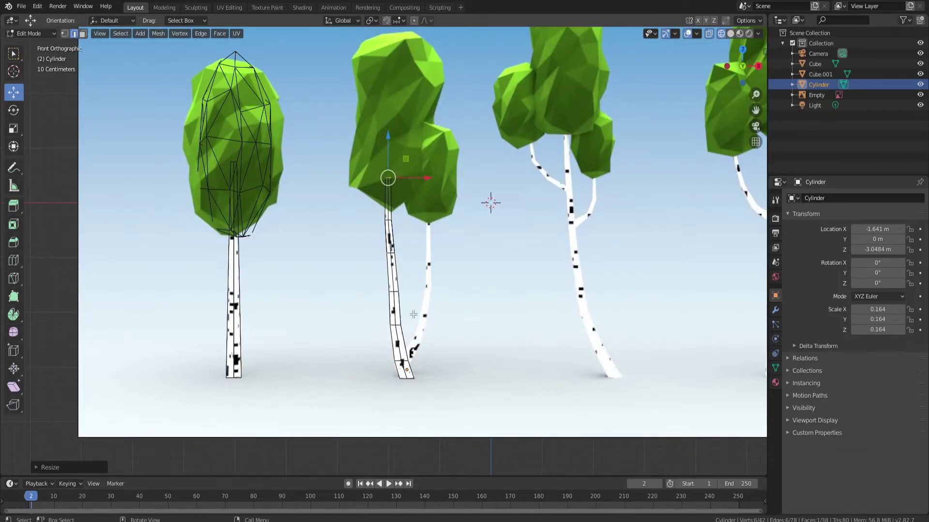
Step: Add a second cylinder within the trunk mesh and scale it down to branch thickness
left_click(414, 315)
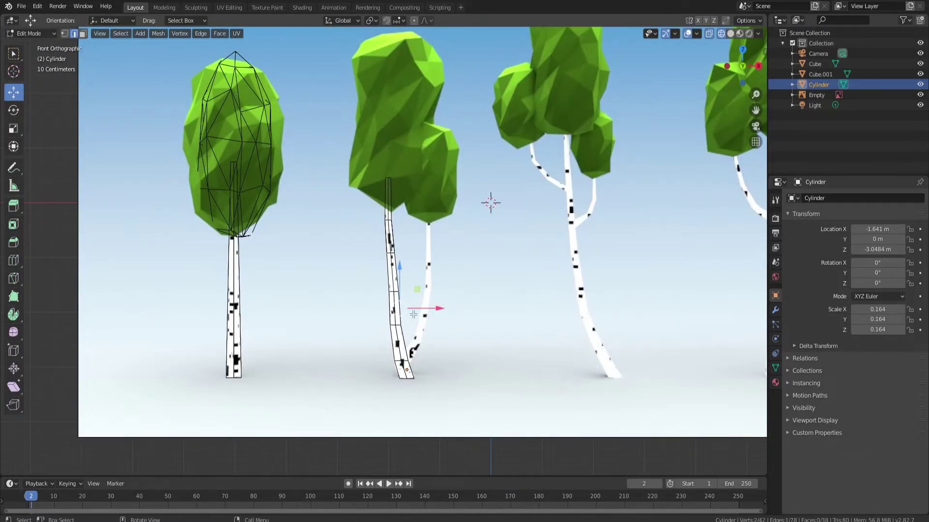
key("shift+a")
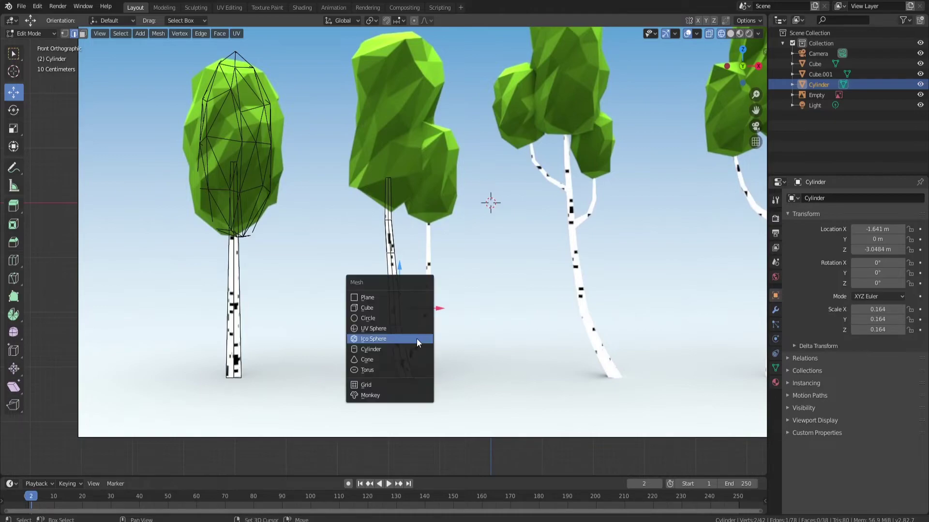
left_click(376, 350)
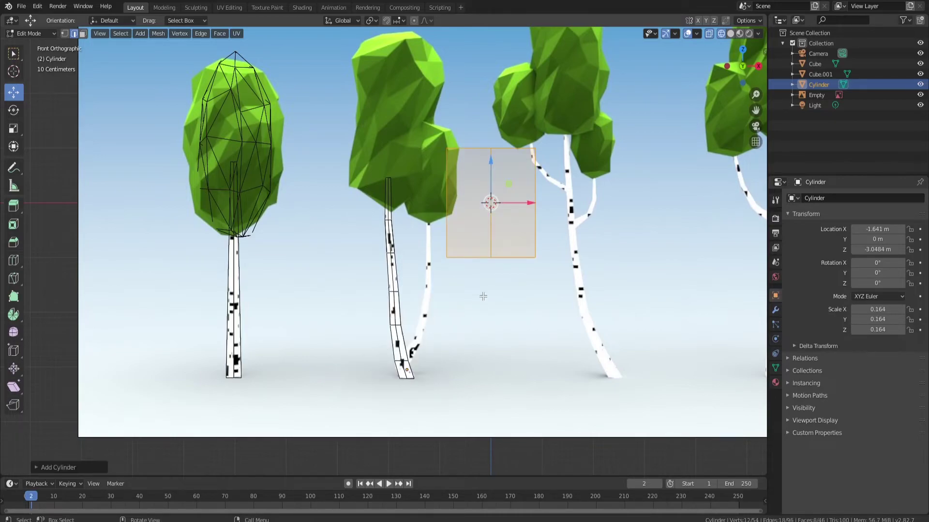
key("s")
left_click(508, 239)
Step: Move the small cylinder down along Z and across along X to the fork at the trunk's base
key("g")
key("z")
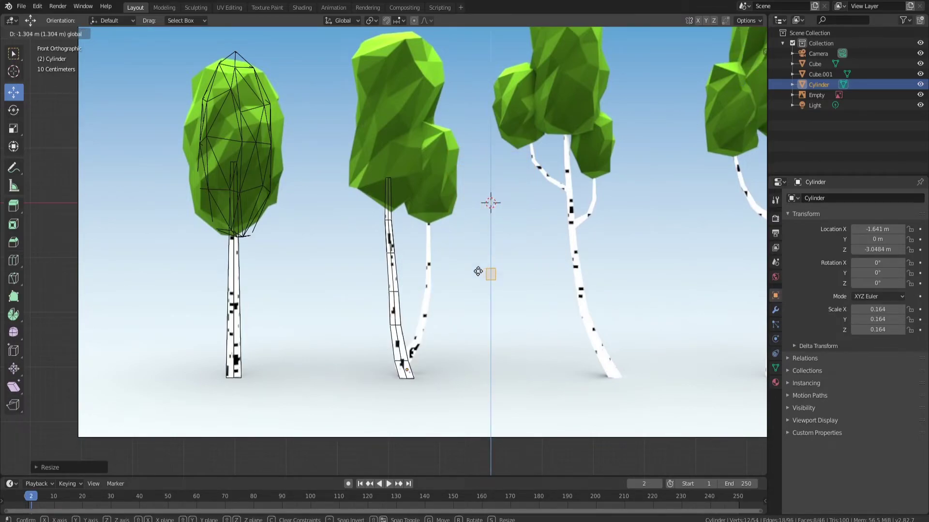
left_click(464, 349)
key("Tab")
key("g")
key("x")
left_click(409, 350)
left_click_drag(409, 350, 409, 337)
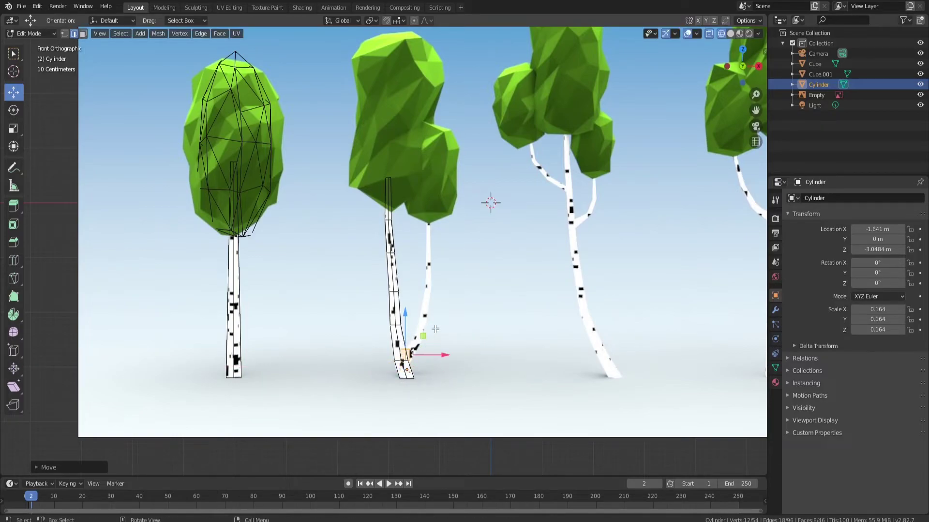
Step: Rotate the branch cylinder about the Y axis toward the reference's side stem and adjust its position at the fork
key("r")
key("y")
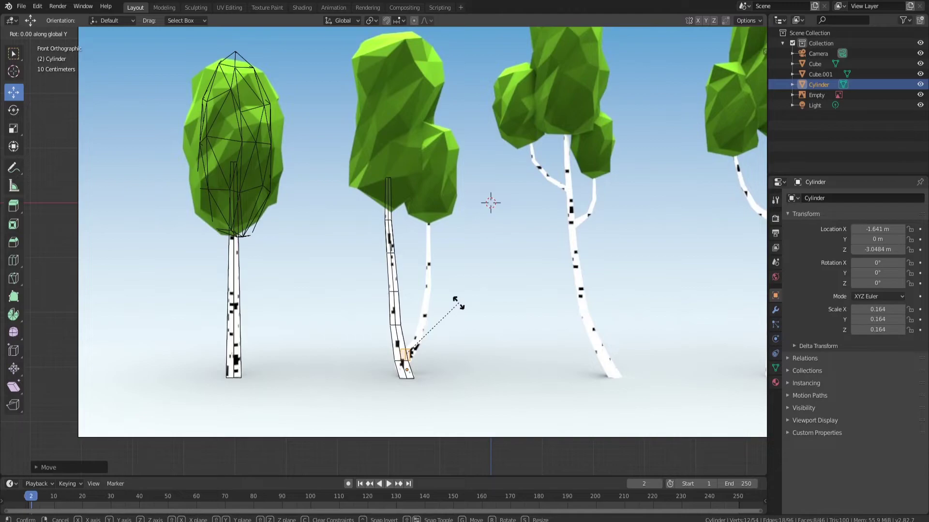
left_click(469, 370)
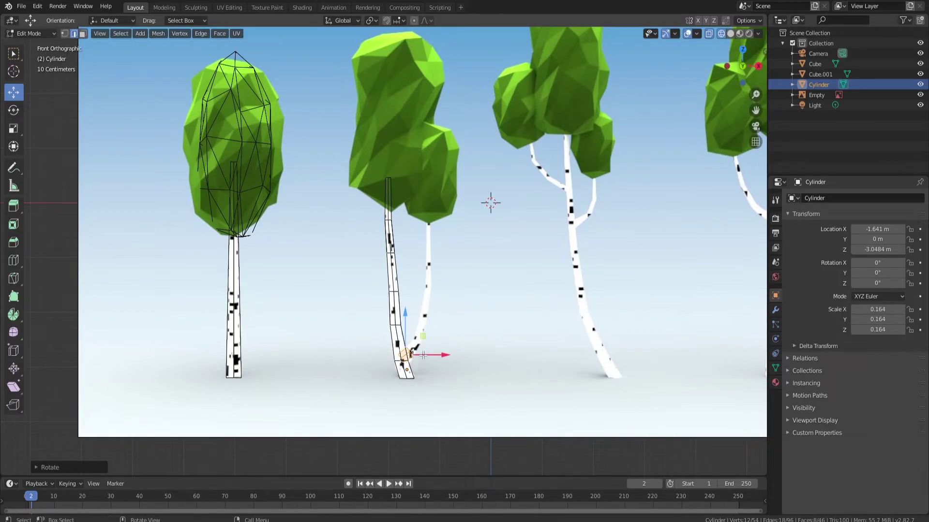
left_click_drag(406, 338, 407, 341)
Step: Examine the branch joint in solid shading from several angles, temporarily hiding the reference image, and return to the front view
scroll(451, 364, "up", 3)
key("z")
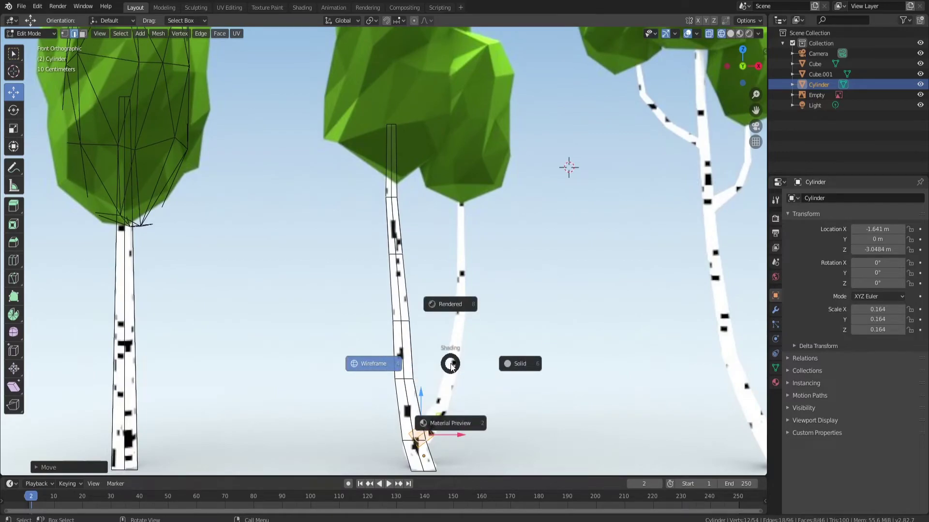
left_click(527, 357)
middle_click_drag(495, 319, 412, 346)
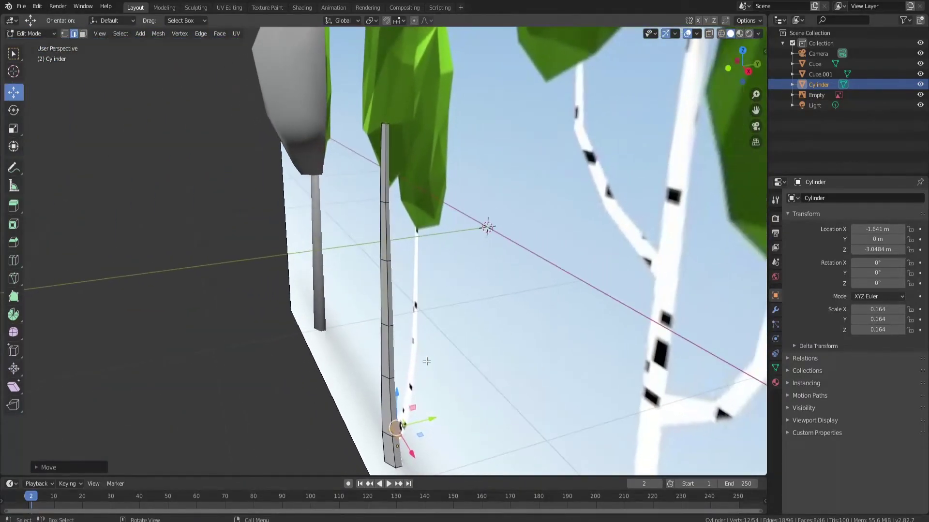
left_click(920, 95)
middle_click_drag(503, 288, 416, 261)
middle_click_drag(366, 399, 503, 426)
left_click(920, 95)
left_click(634, 209)
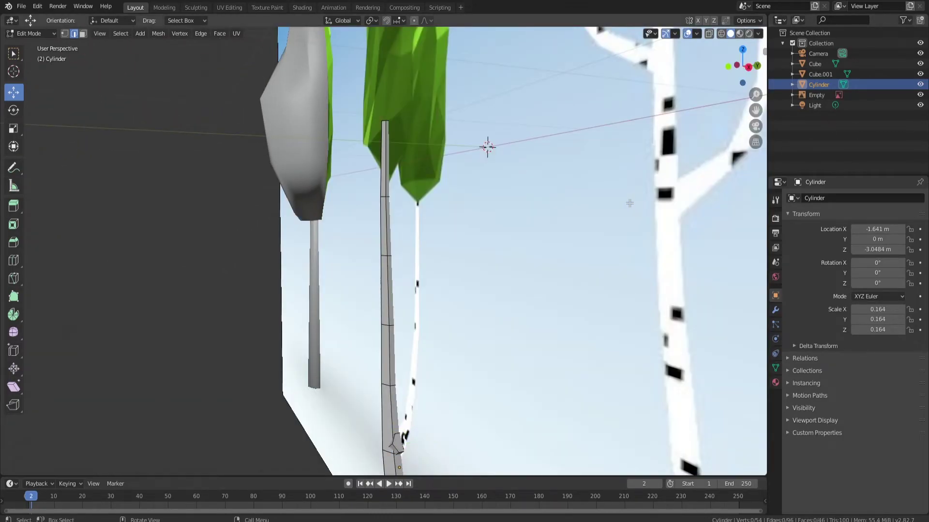
key("KP_1")
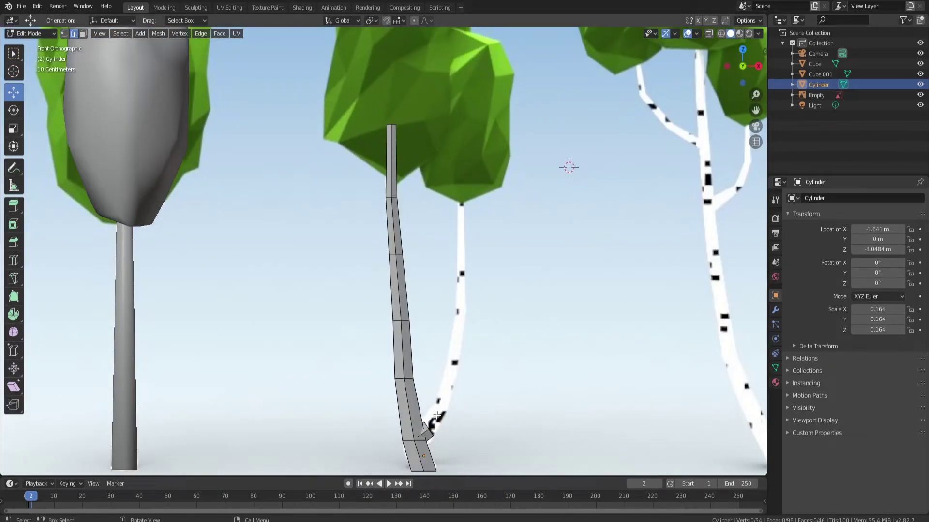
Step: In wireframe shading, adjust the branch's end loops and extrude it along the reference's side stem up to the smaller foliage cluster
key("z")
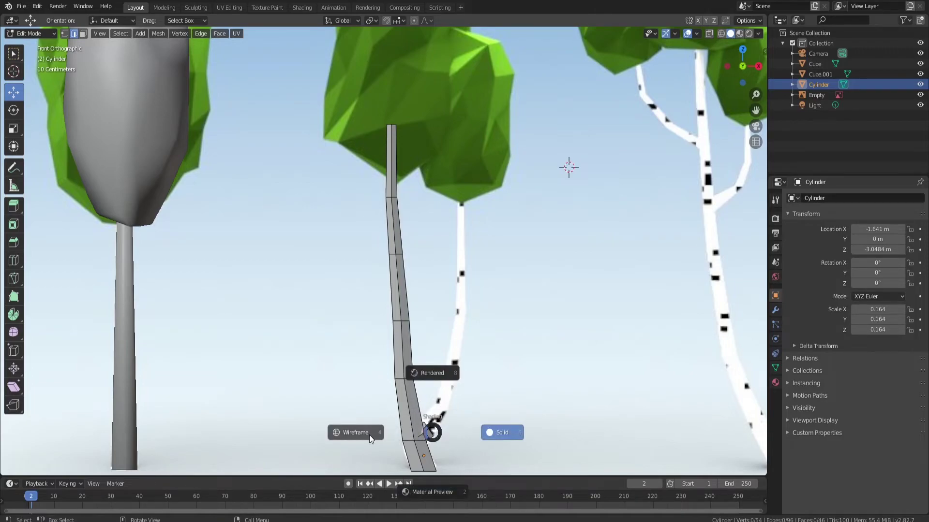
left_click(431, 486)
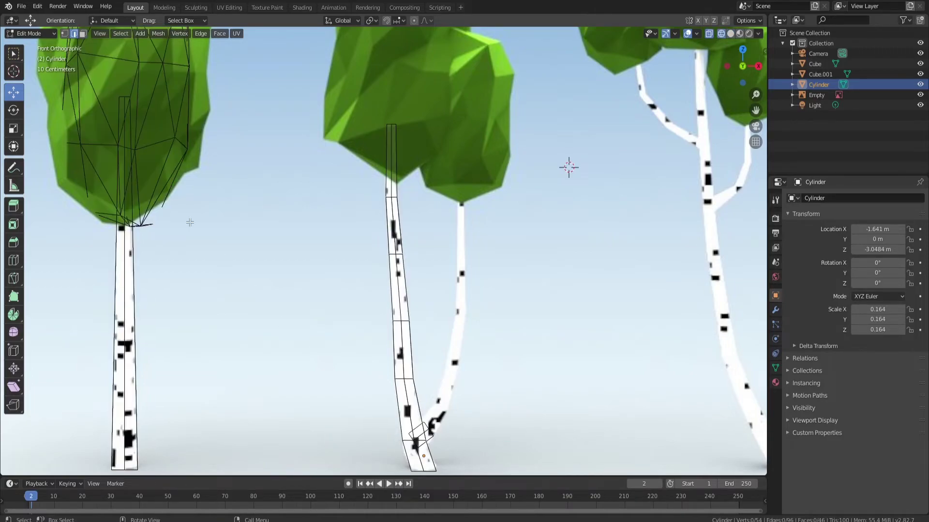
left_click(410, 434)
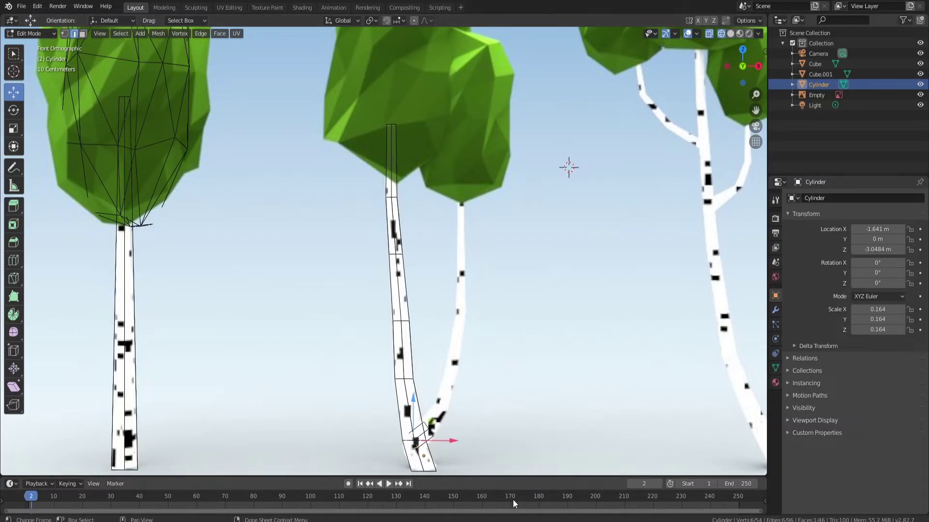
key("g")
left_click(476, 445)
key("g")
left_click(485, 458)
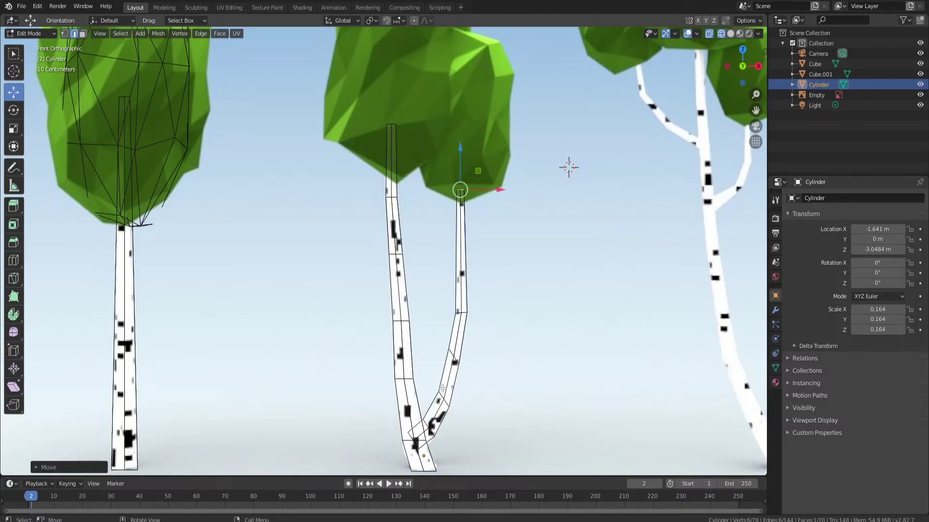
Step: Rotate the edge loop at the branch's lower bend about the Y axis to follow the curve
left_click(440, 397, "alt")
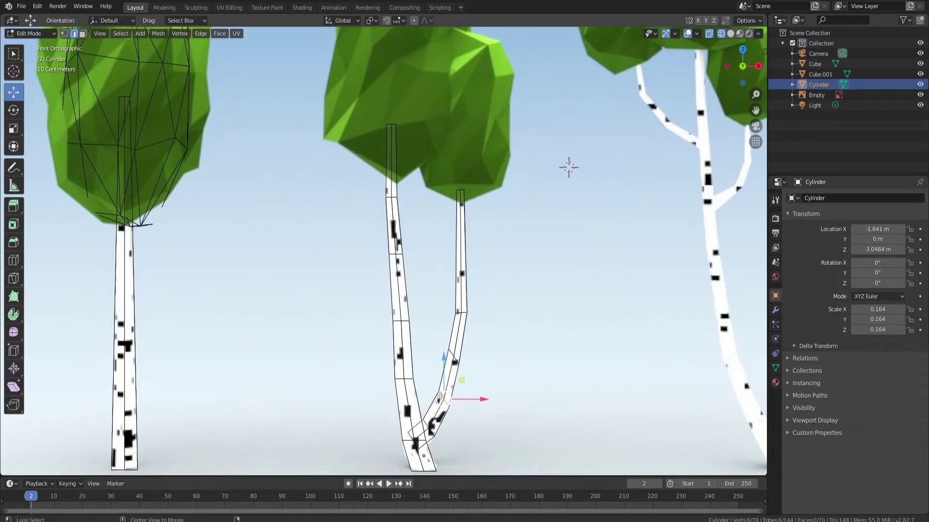
key("r")
key("y")
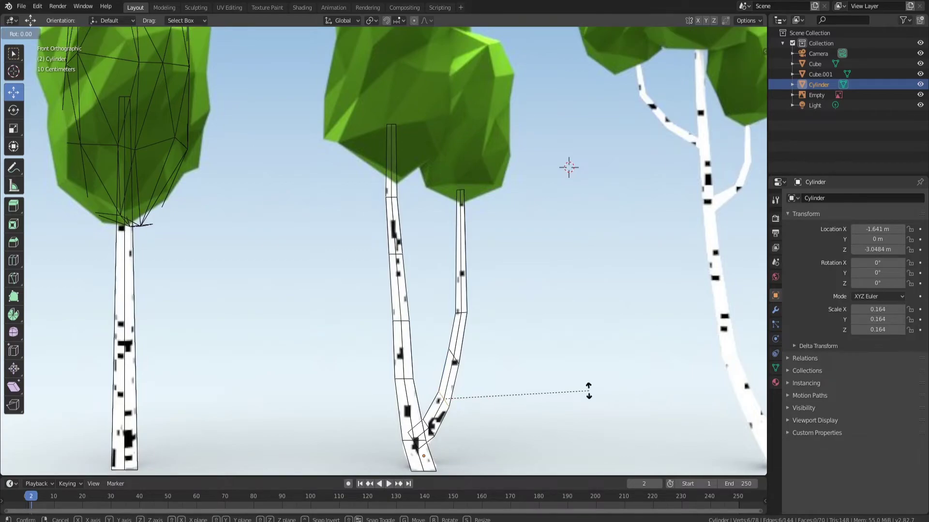
left_click(567, 358)
Step: Switch to solid shading and check the forked trunk against the reference from the front
key("space")
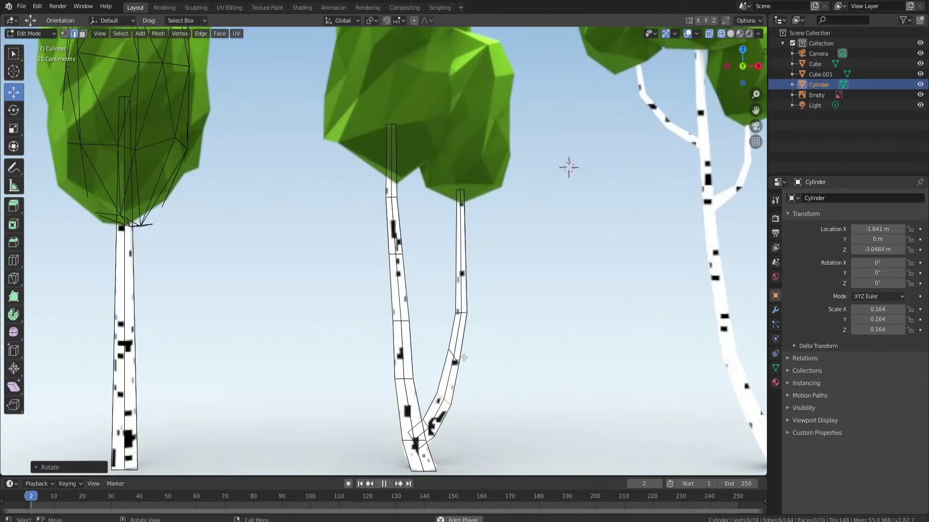
key("space")
key("KP_1")
key("z")
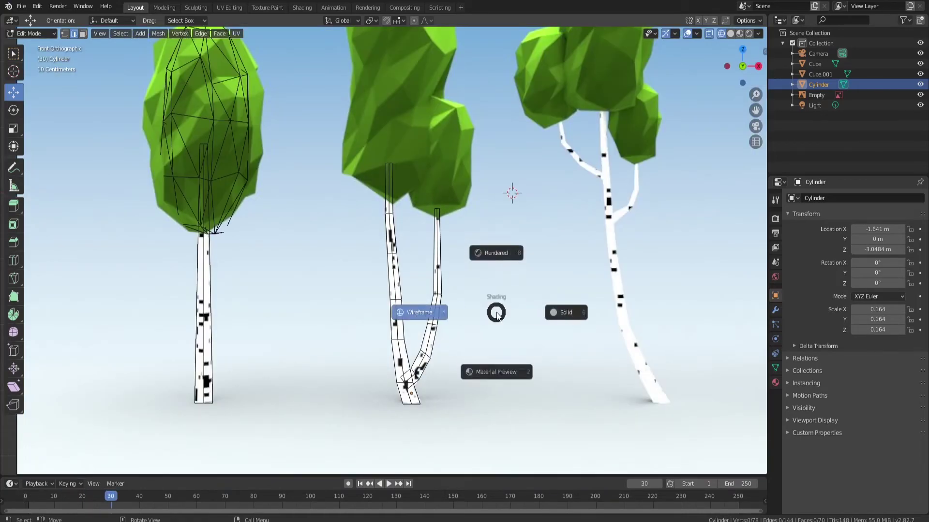
left_click(541, 305)
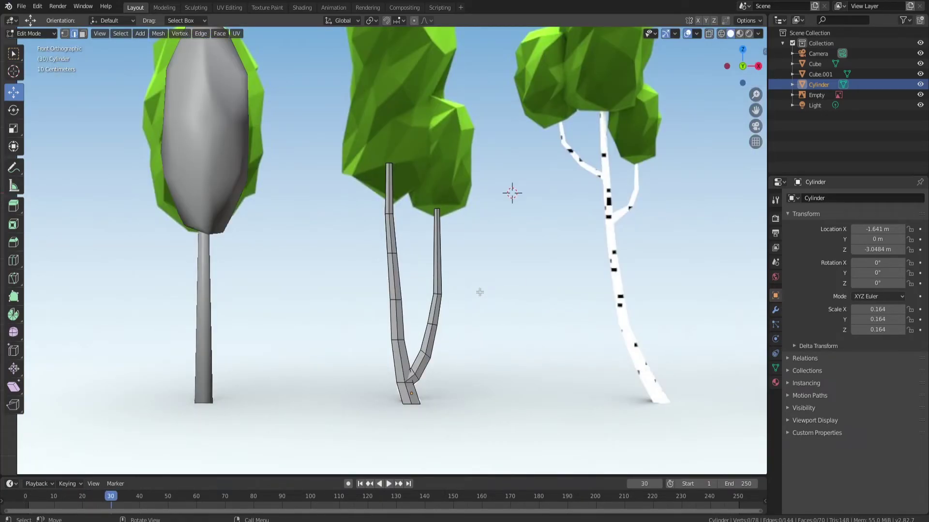
Step: Finish editing the forked trunk and uniformly enlarge the whole foliage mesh of the first tree
key("Tab")
left_click(393, 347)
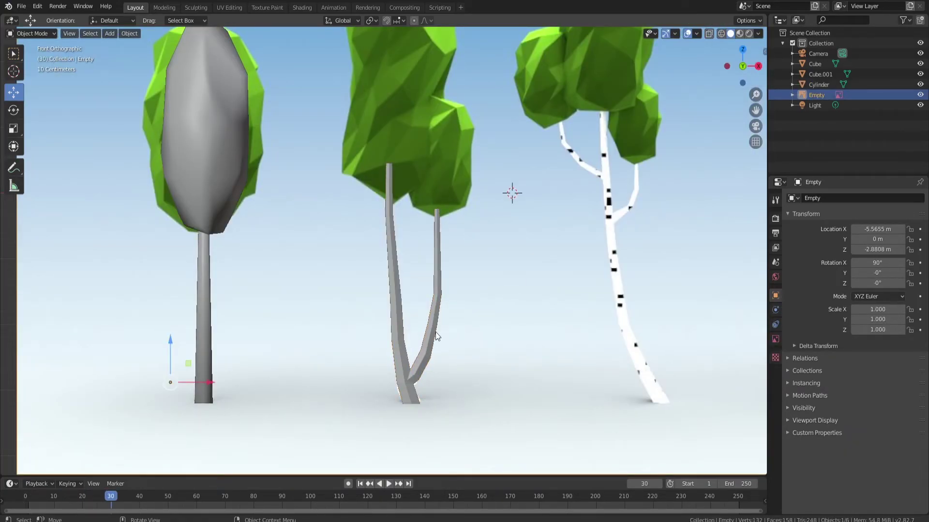
left_click(402, 344)
scroll(403, 339, "down", 2)
left_click(271, 184)
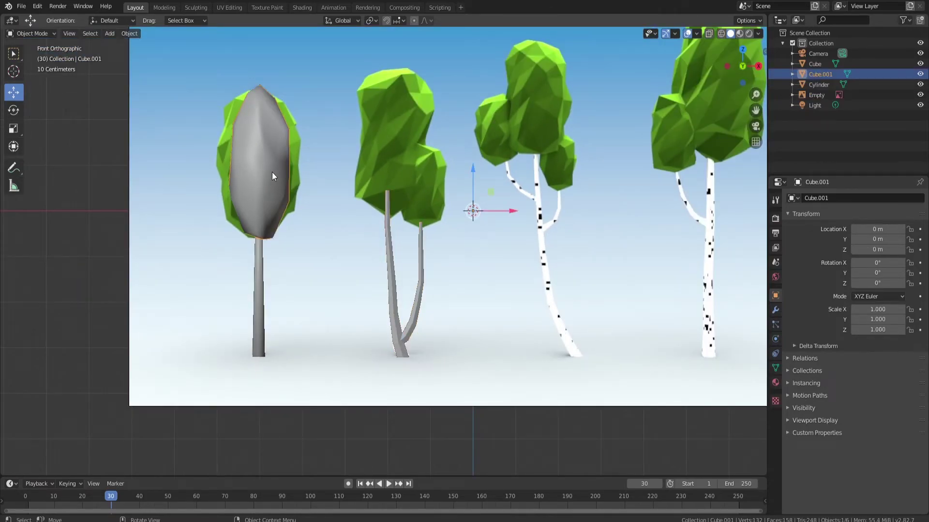
key("Tab")
key("Tab")
key("Tab")
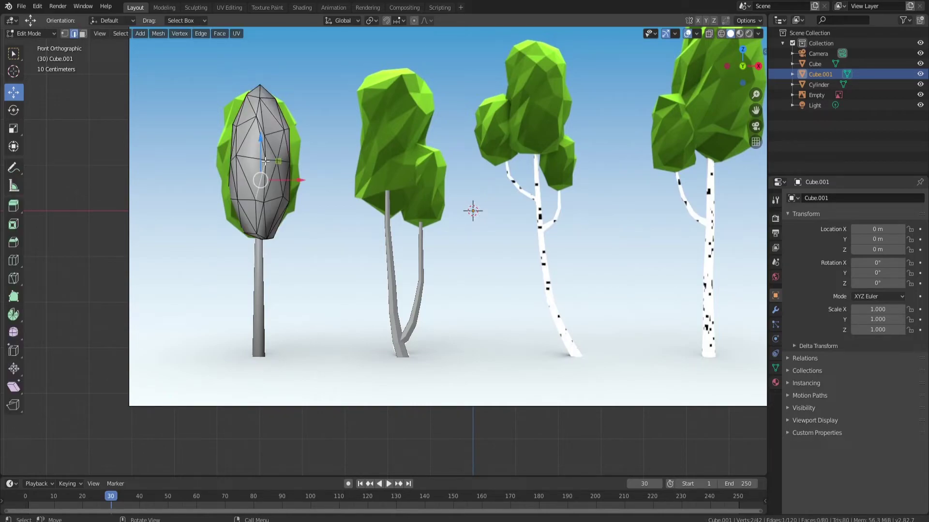
key("ctrl+l")
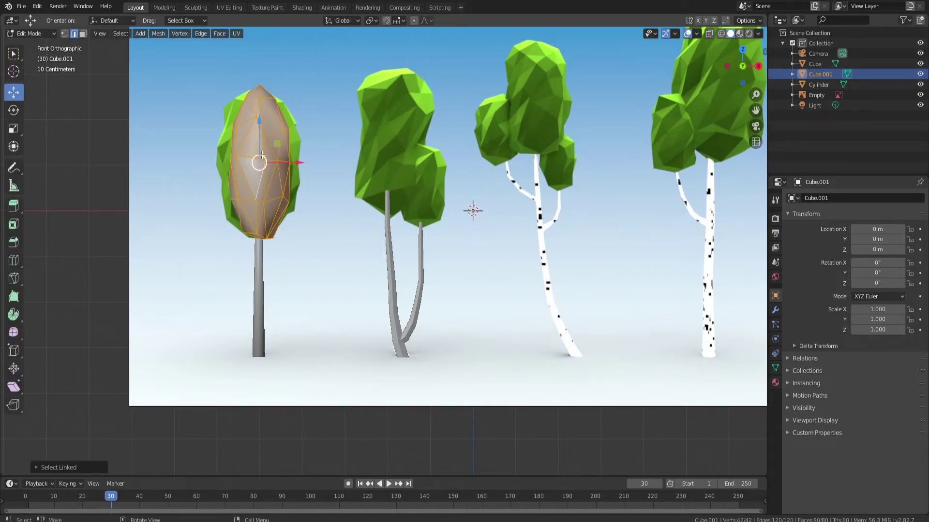
key("s")
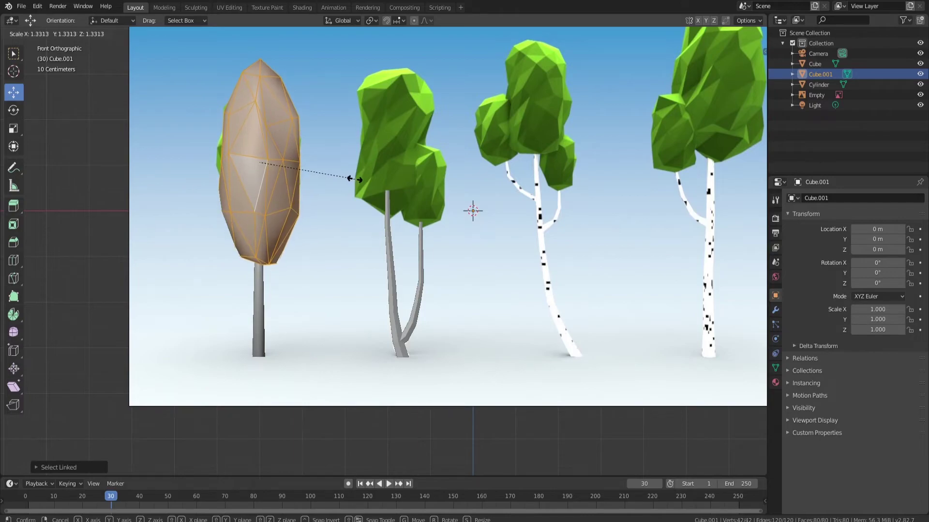
left_click(359, 179)
Step: Shrink the first tree's foliage mesh along Z to about the height of the reference crown and finish editing it
key("s")
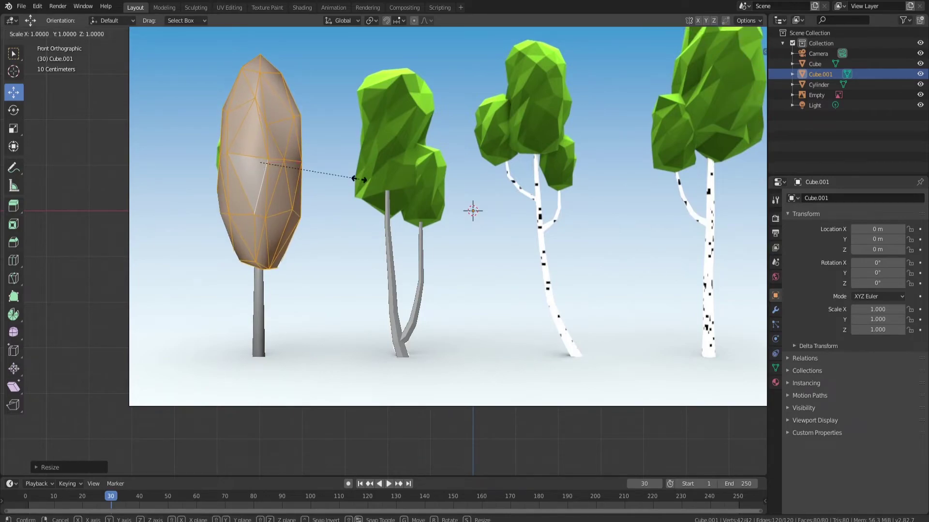
key("z")
left_click(335, 177)
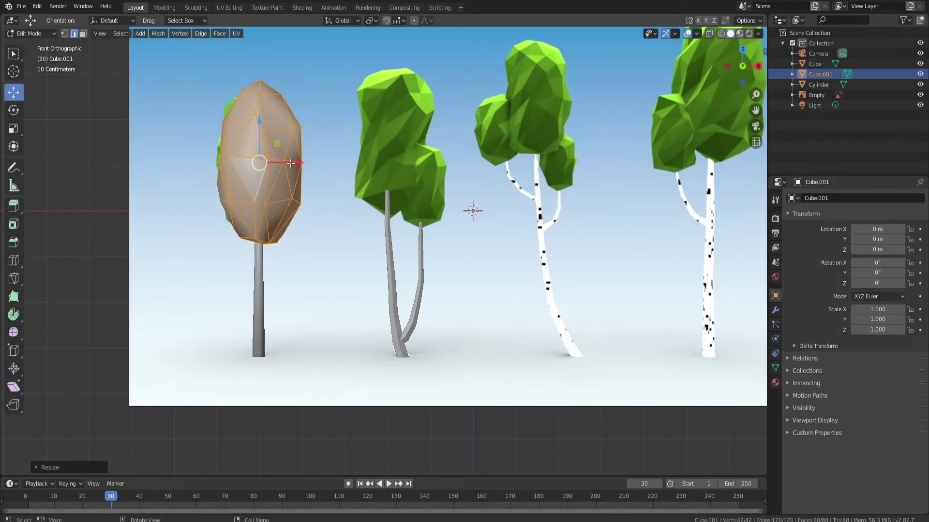
key("Tab")
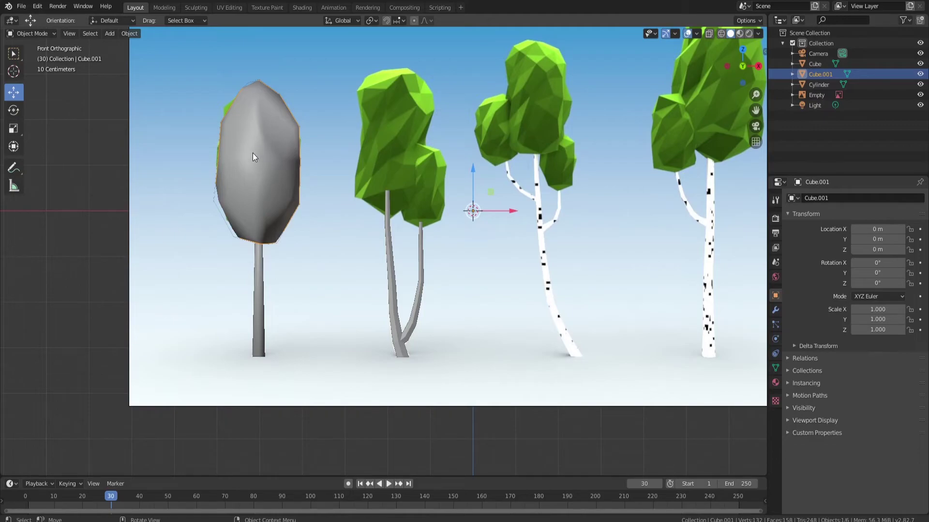
Step: Duplicate the first tree's foliage and place the copy over the second tree's main stem at X 3.1074 m, Z 0.36291 m
key("shift+d")
right_click(253, 153)
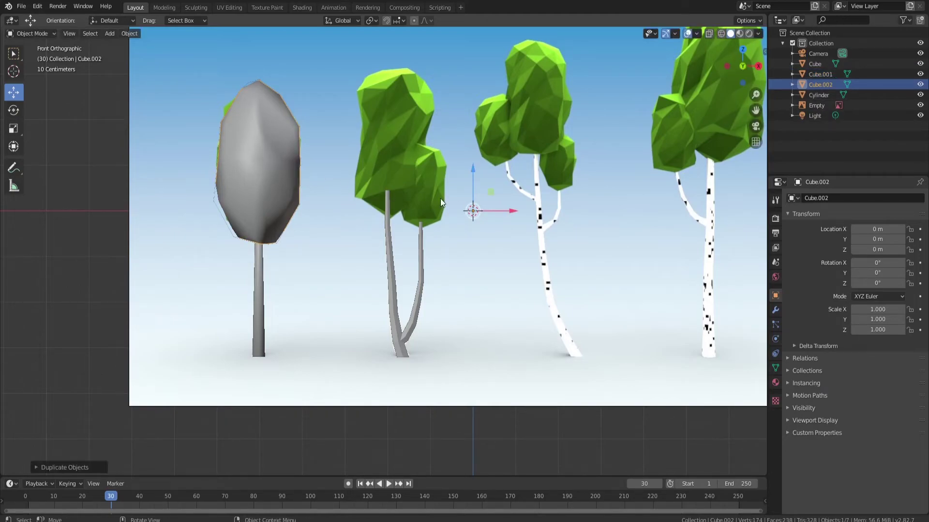
left_click_drag(495, 211, 628, 211)
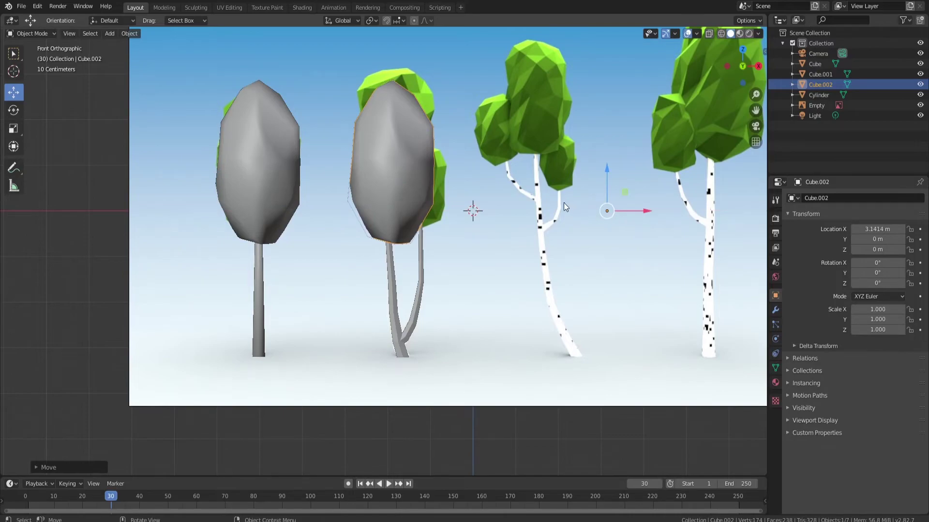
left_click_drag(607, 176, 608, 165)
left_click(609, 156)
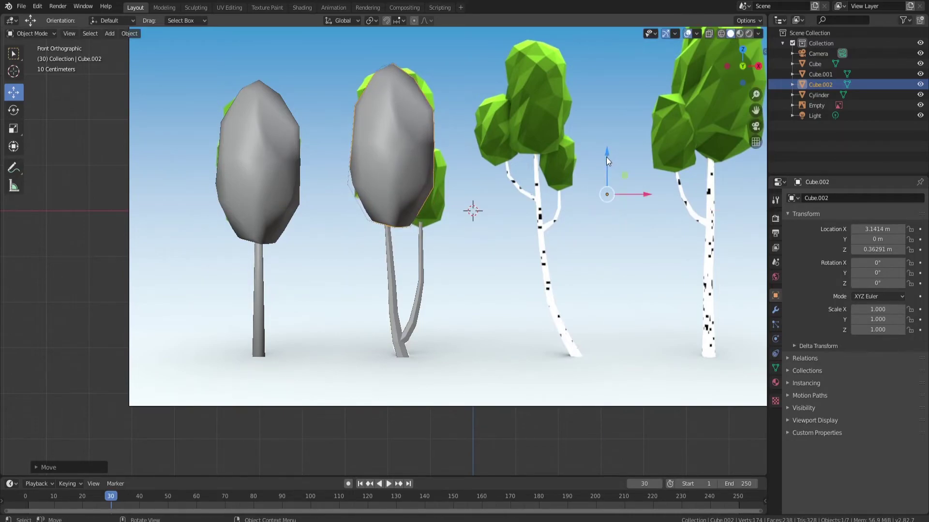
left_click_drag(628, 192, 626, 192)
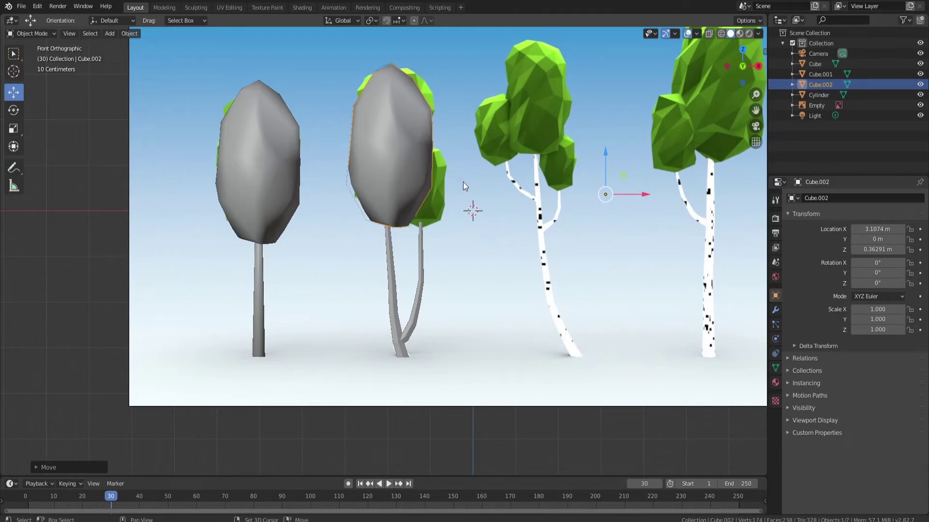
Step: Duplicate the second tree's foliage, scale the copy to 0.481, and place it over the side stem at X 1.2815 m, Z -0.17011 m
key("shift+d")
key("Escape")
left_click_drag(634, 193, 672, 199)
key("s")
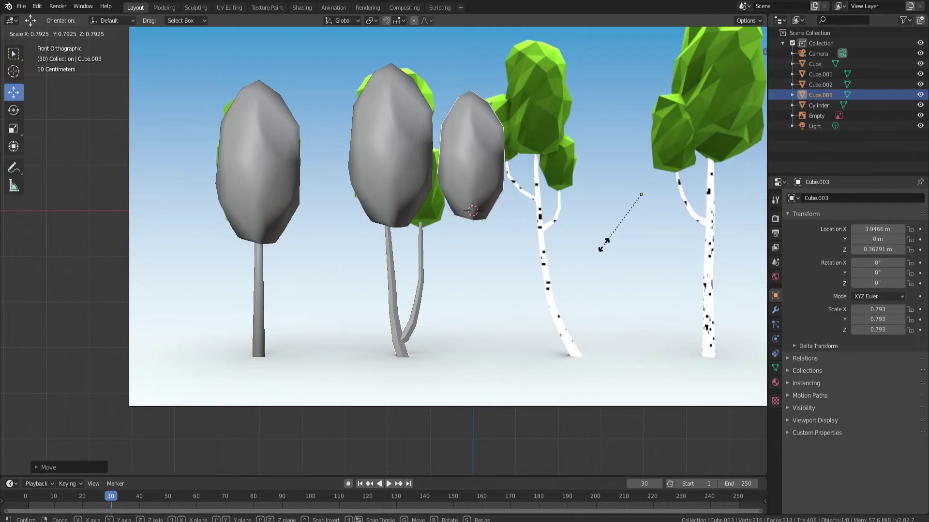
left_click(623, 219)
key("g")
key("x")
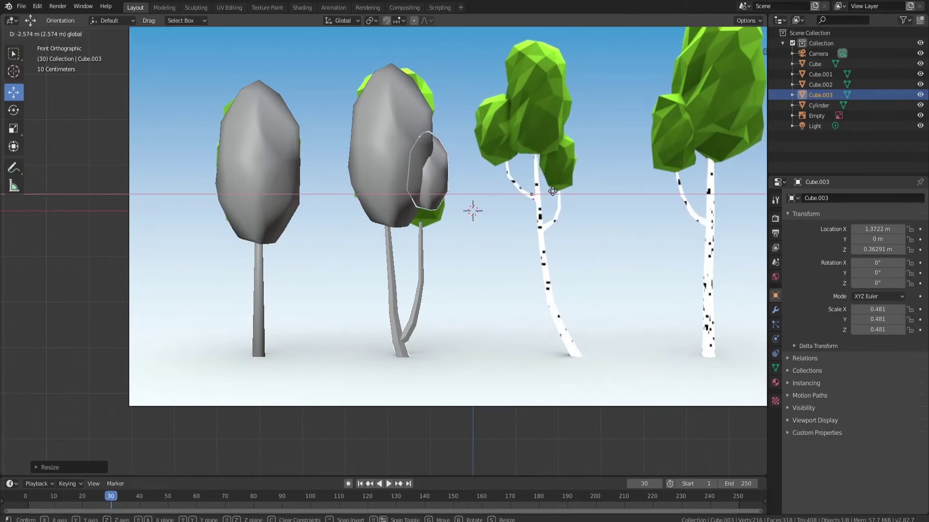
left_click(514, 167)
left_click_drag(531, 162, 531, 187)
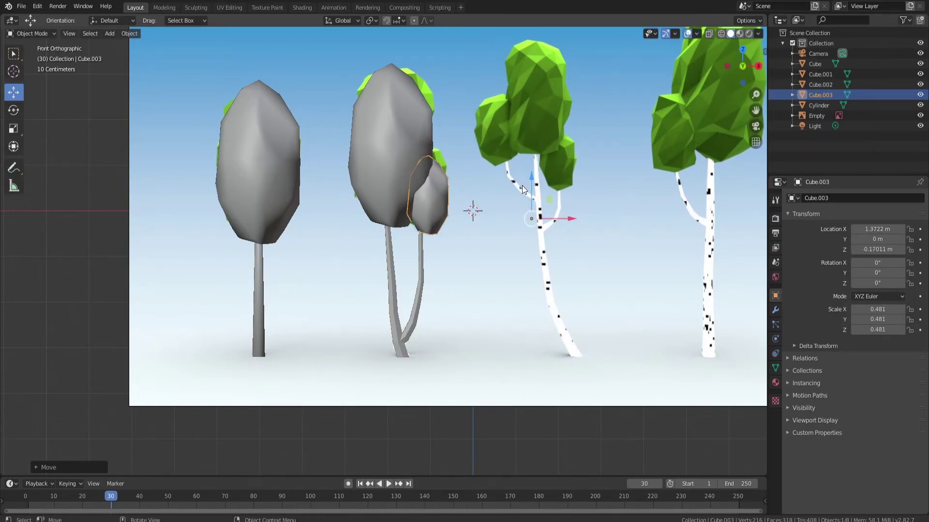
left_click_drag(561, 218, 557, 216)
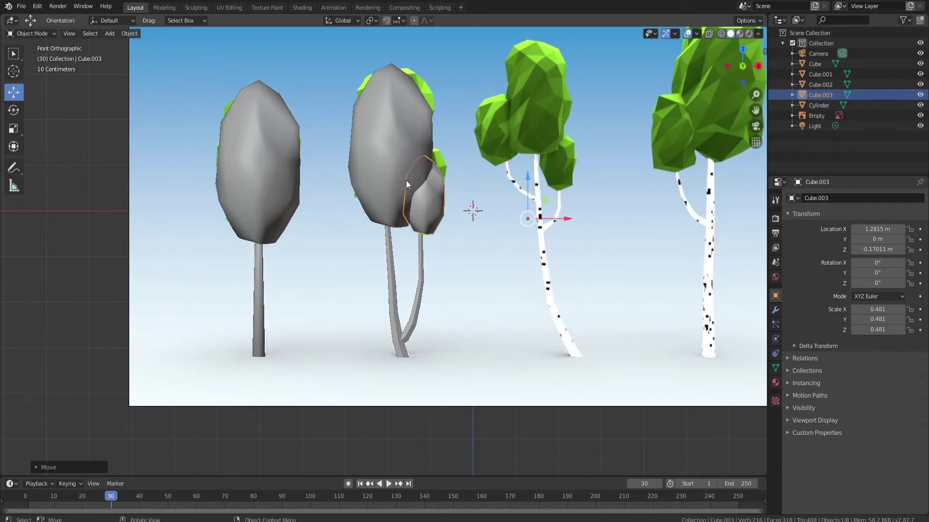
key("r")
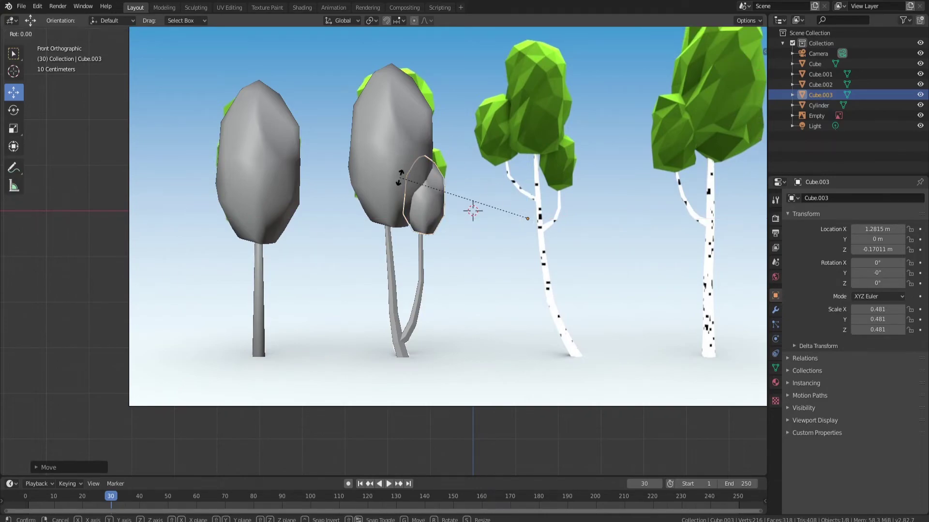
key("Escape")
Step: Select the forked trunk and unwrap its entire mesh with Project From View in the UV Editing workspace
left_click(431, 274)
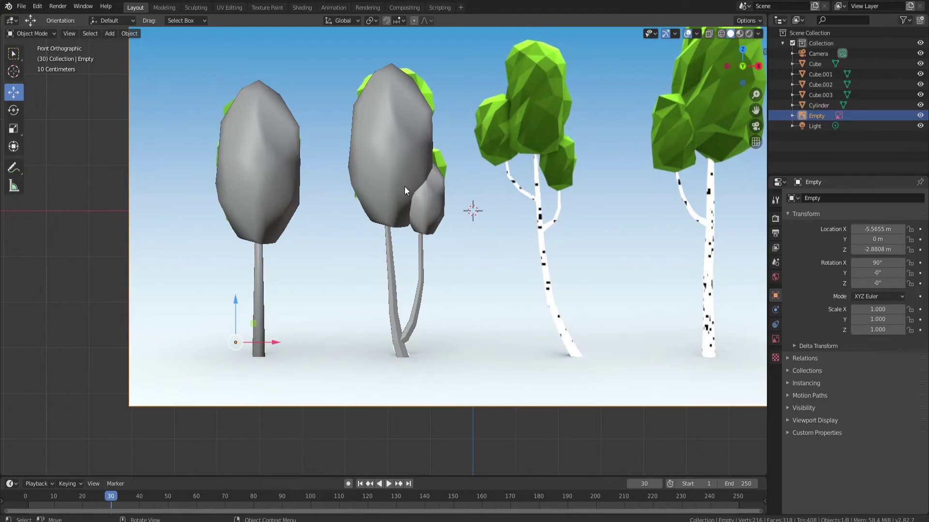
left_click(390, 270)
right_click(390, 272)
left_click(387, 272)
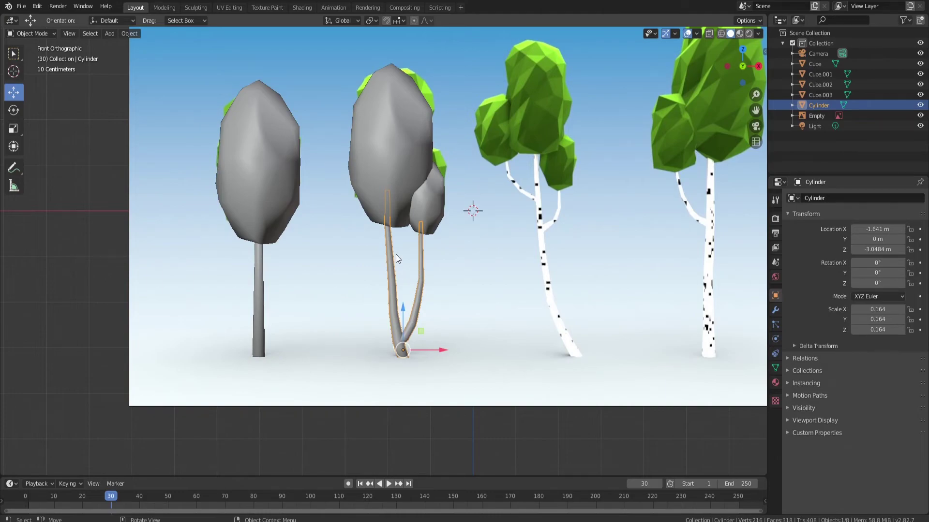
left_click(228, 7)
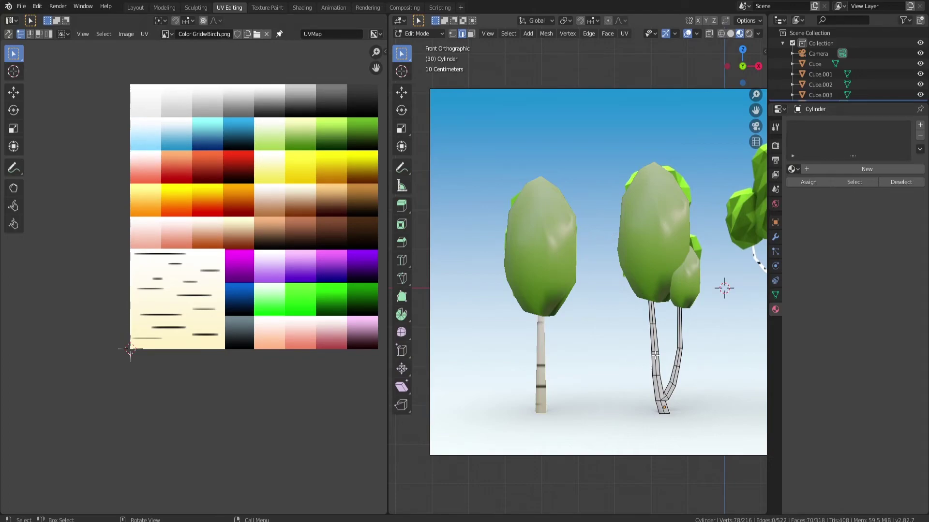
key("a")
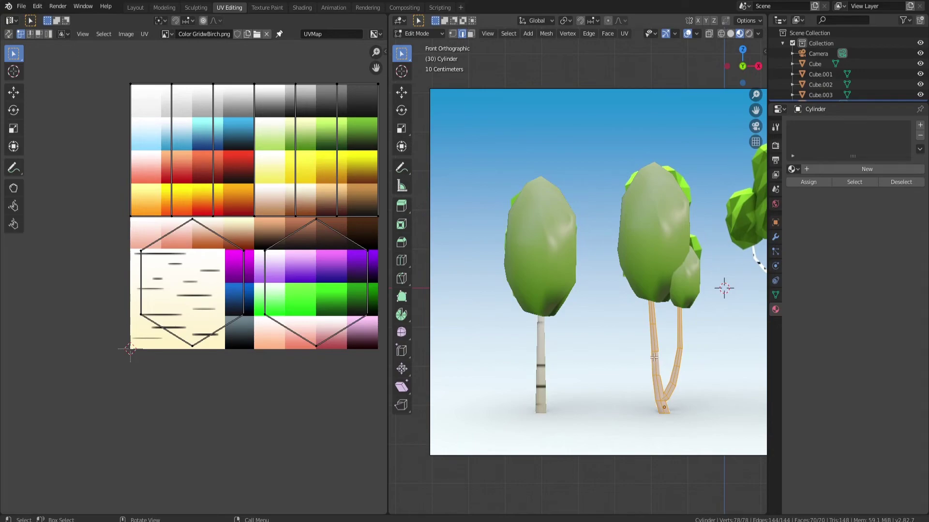
key("u")
left_click(628, 358)
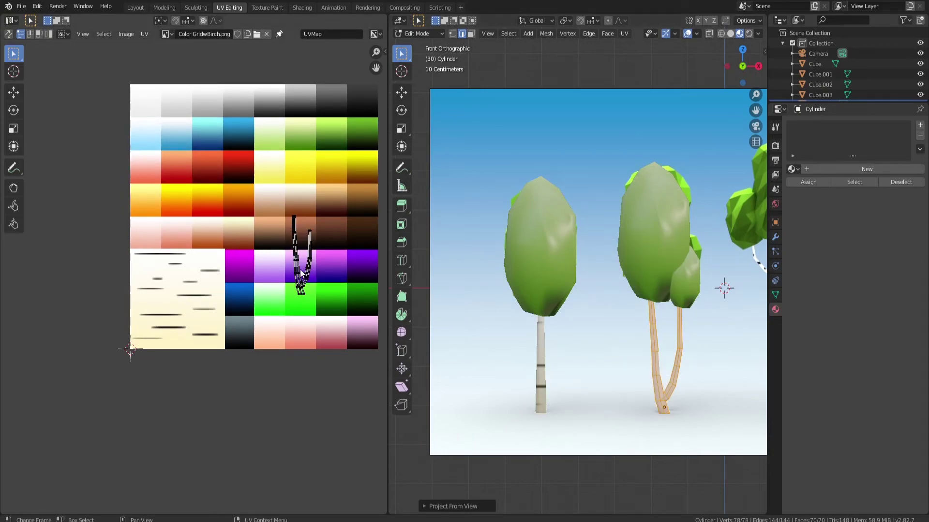
Step: Move all of the trunk's UVs onto the birch bark patch of the color grid texture
key("a")
key("g")
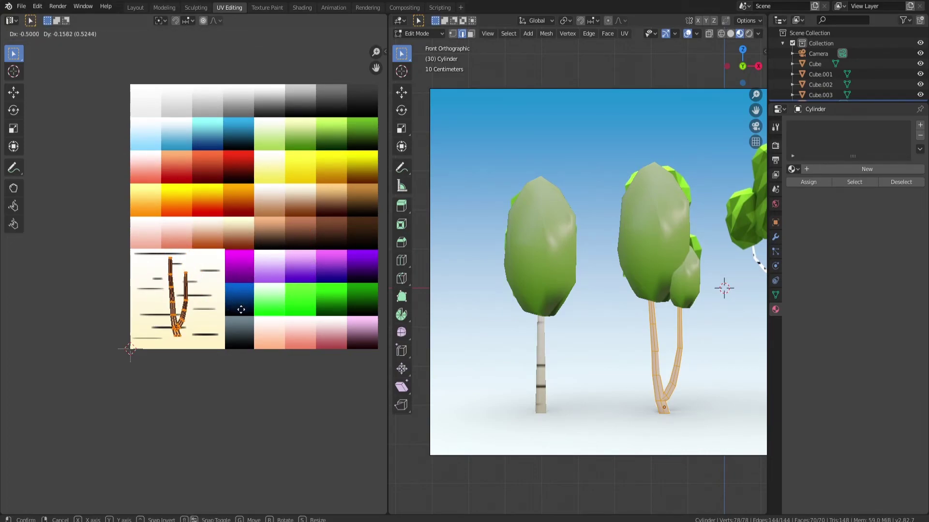
left_click(241, 310)
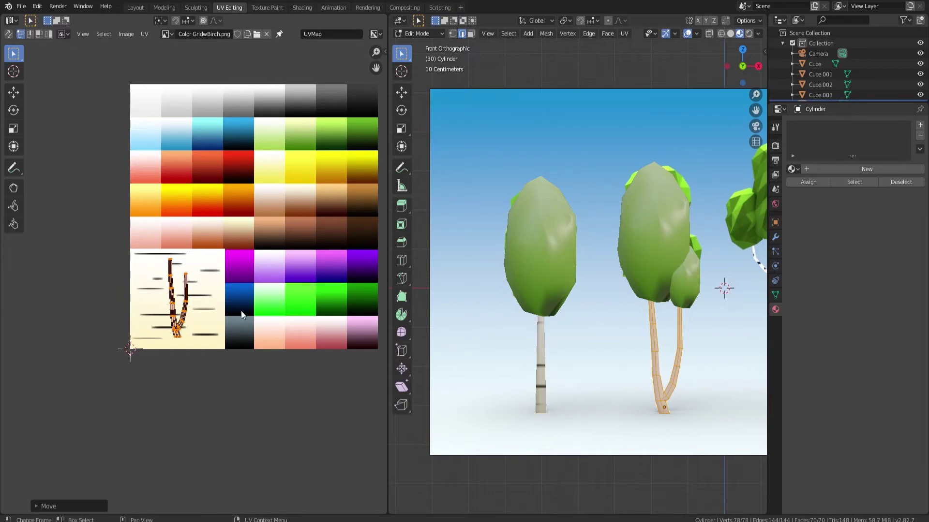
Step: Give the forked trunk a new material with Color GridwBirch.png as the Base Color image texture
left_click(863, 169)
left_click(919, 288)
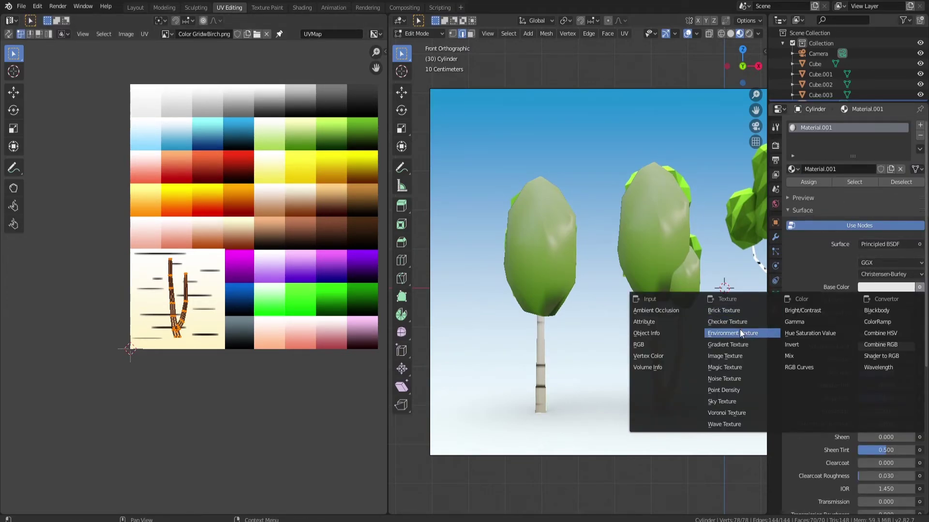
left_click(735, 356)
left_click(863, 300)
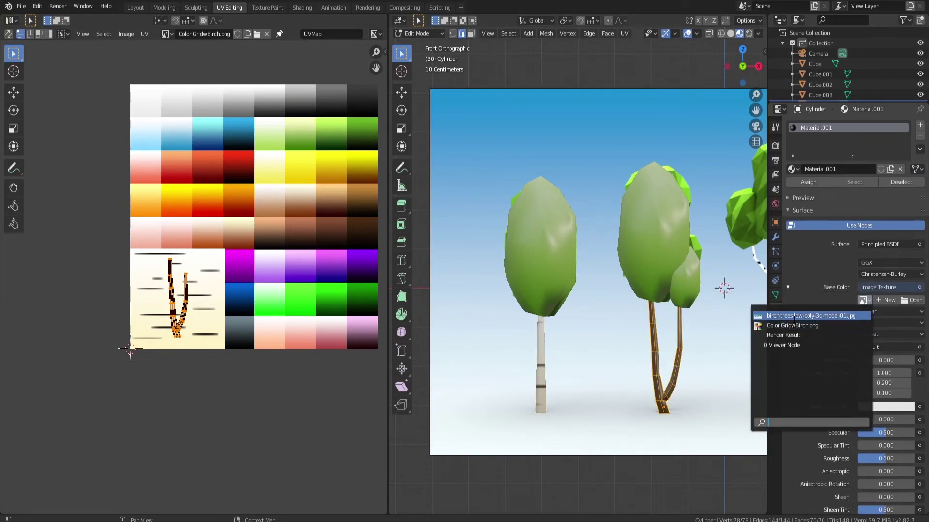
left_click(803, 326)
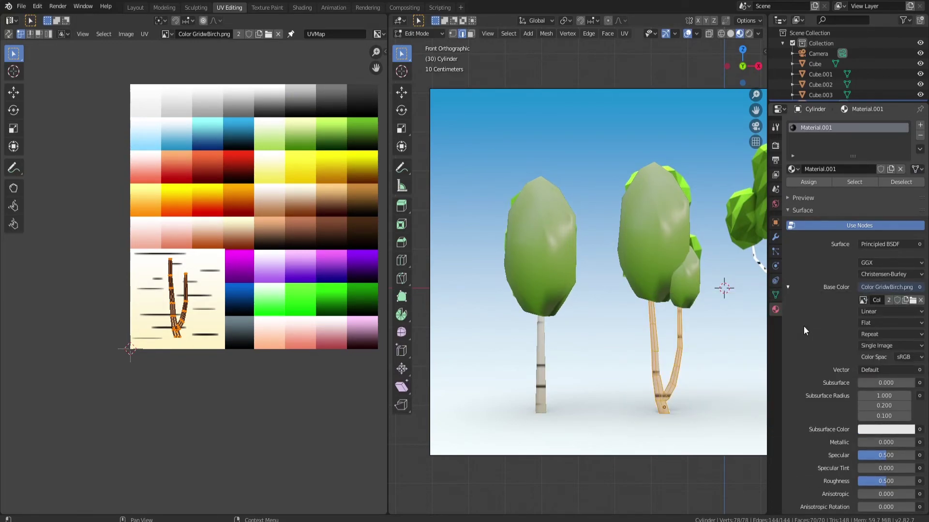
Step: Finish editing the trunk and hide the reference image to view the two textured trees
key("Tab")
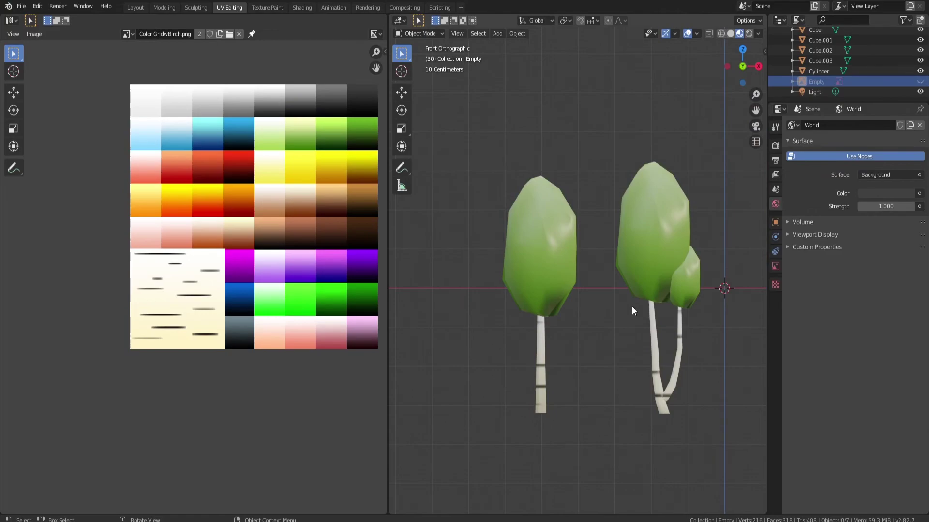
middle_click_drag(671, 309, 620, 303, "shift")
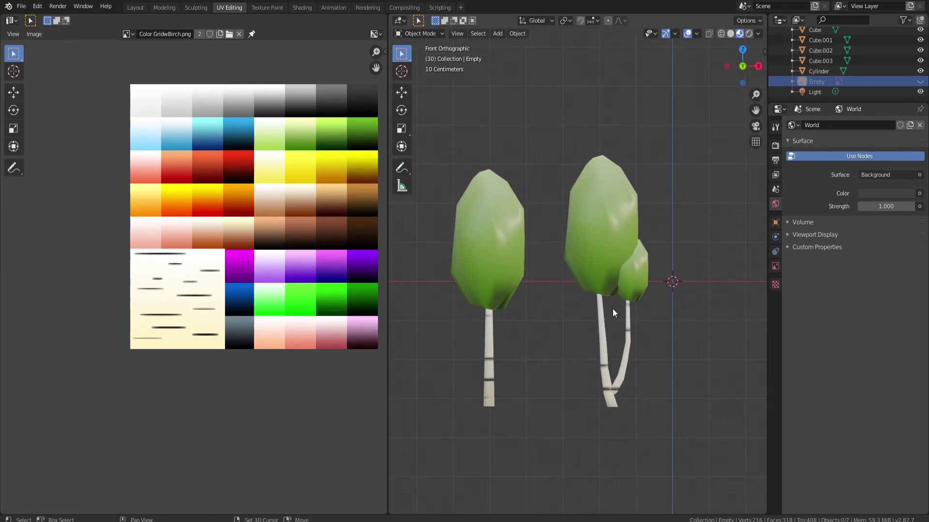
Step: Shrink all of the forked trunk's UVs and reposition them in the upper-left part of the birch bark patch
left_click(602, 343)
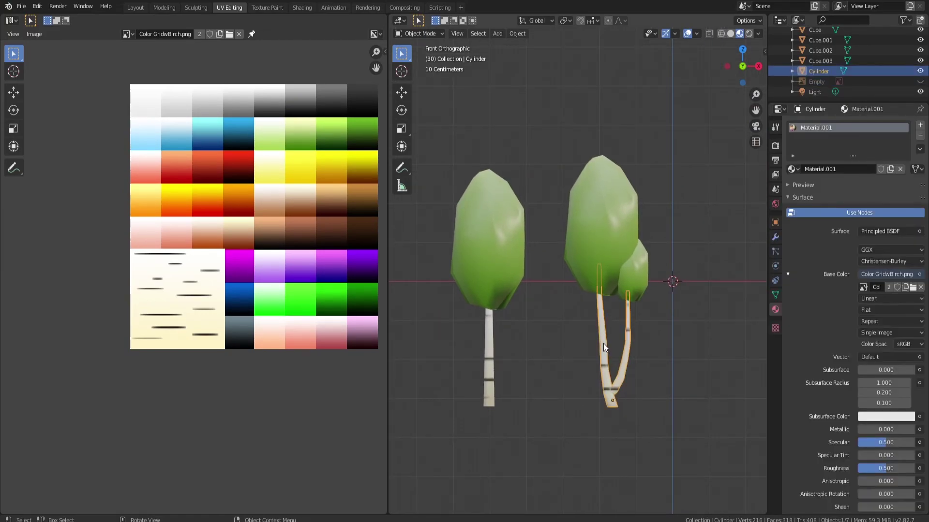
key("Tab")
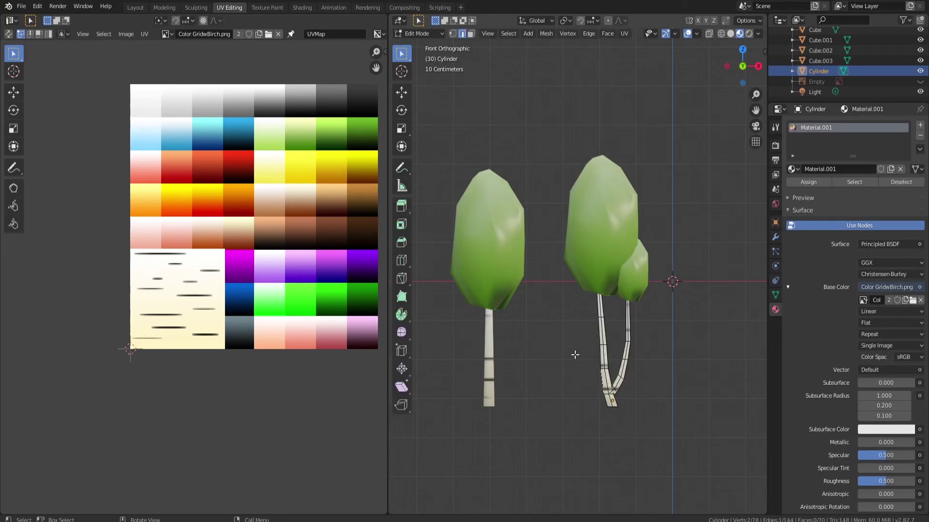
key("a")
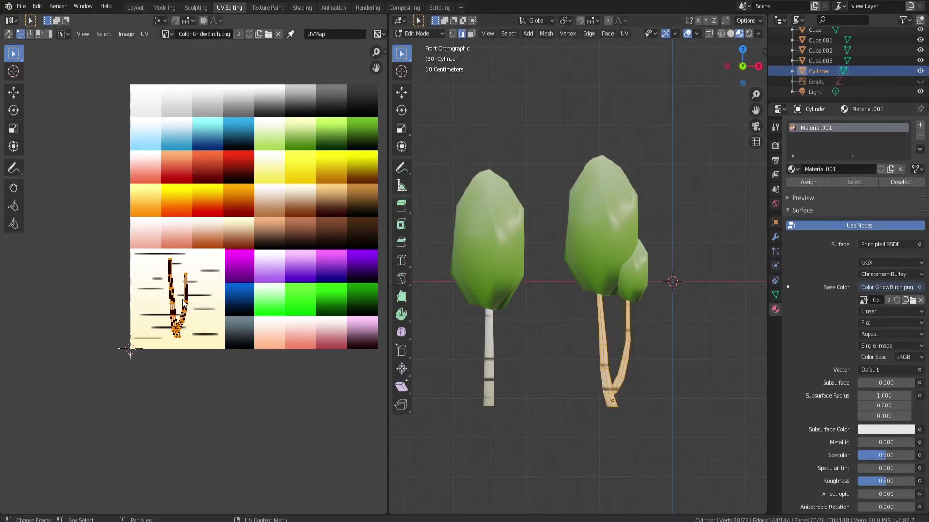
key("g")
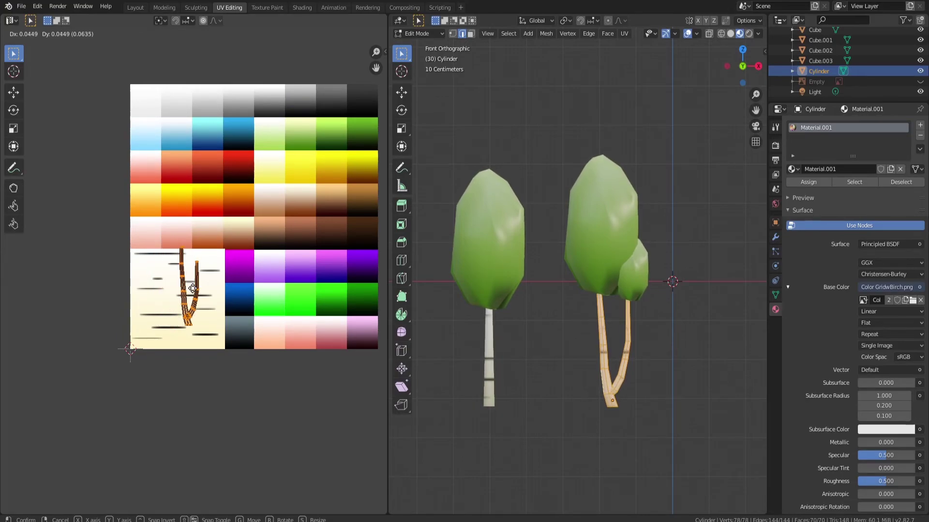
left_click(178, 288)
key("s")
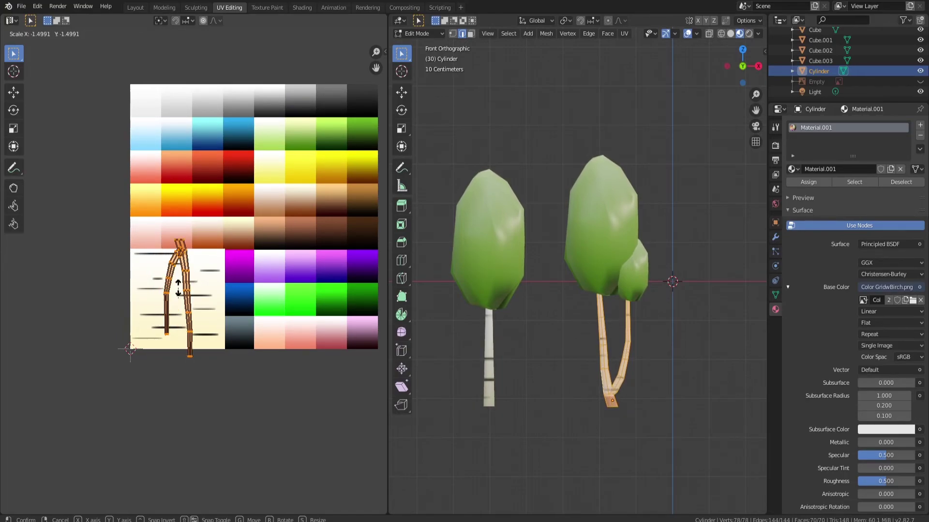
left_click(192, 322)
key("g")
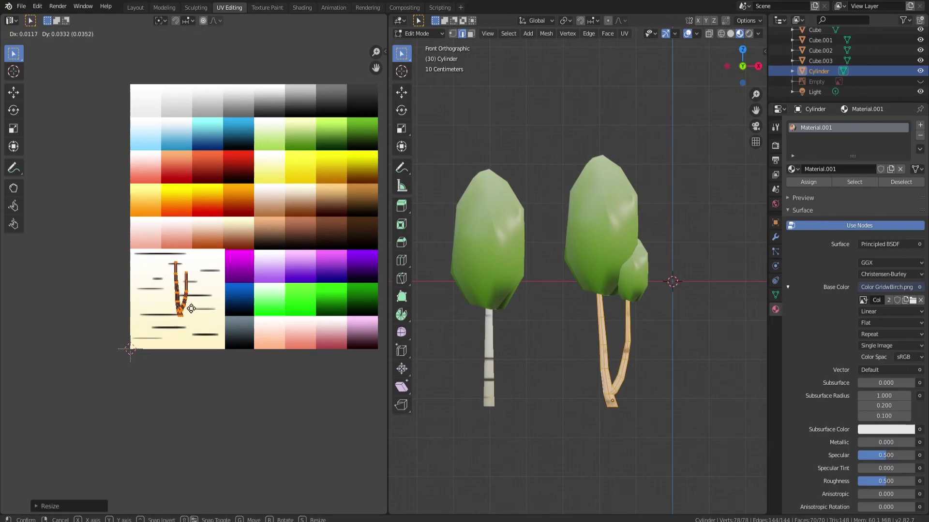
left_click(176, 297)
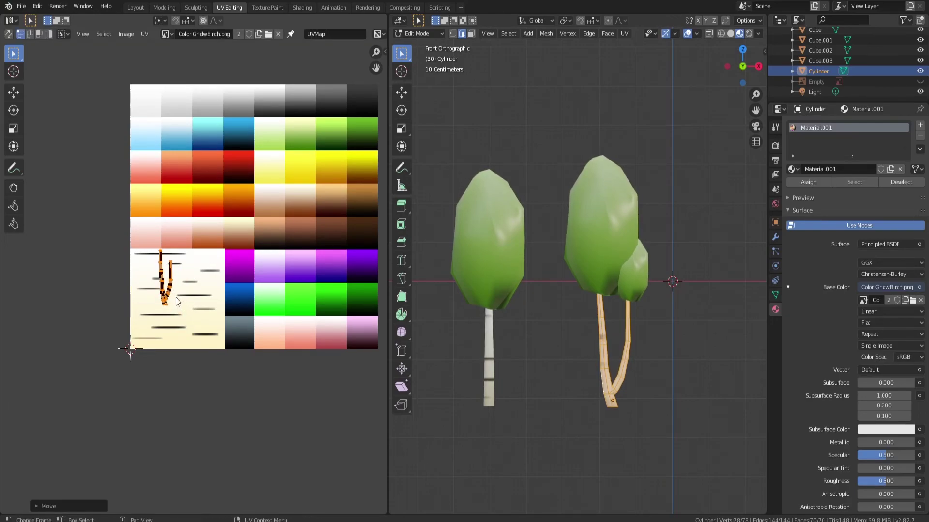
key("Tab")
Step: Stretch the forked trunk's UVs horizontally, shift them right across the bark stripes, and finish editing to view both trees
middle_click_drag(550, 404, 648, 326)
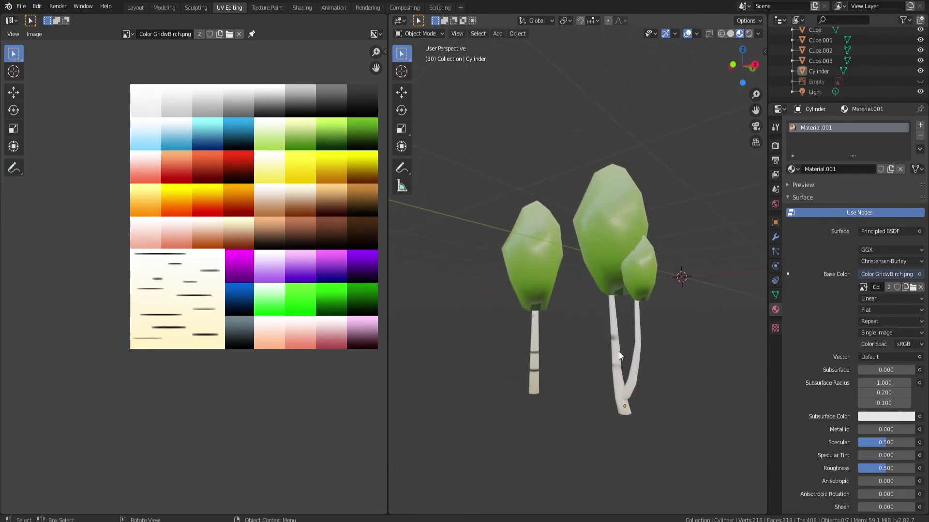
key("Tab")
key("s")
left_click(319, 301)
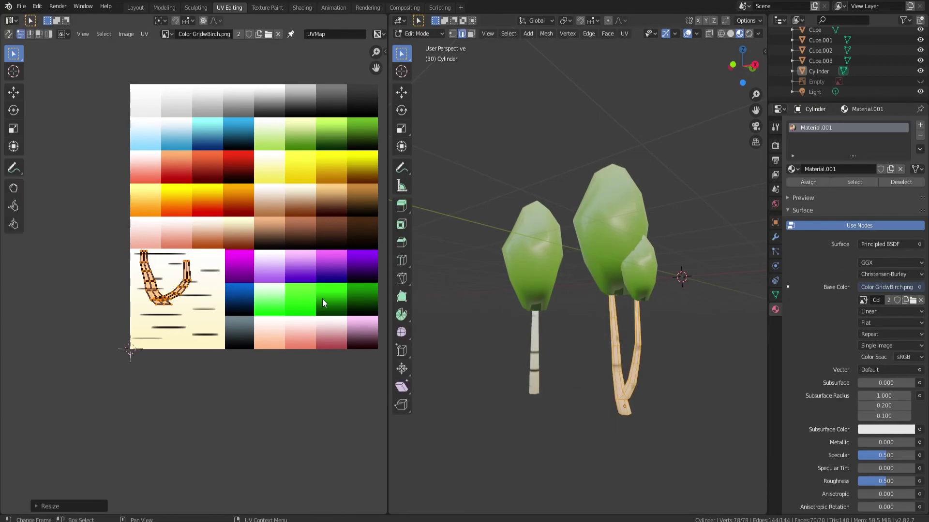
key("g")
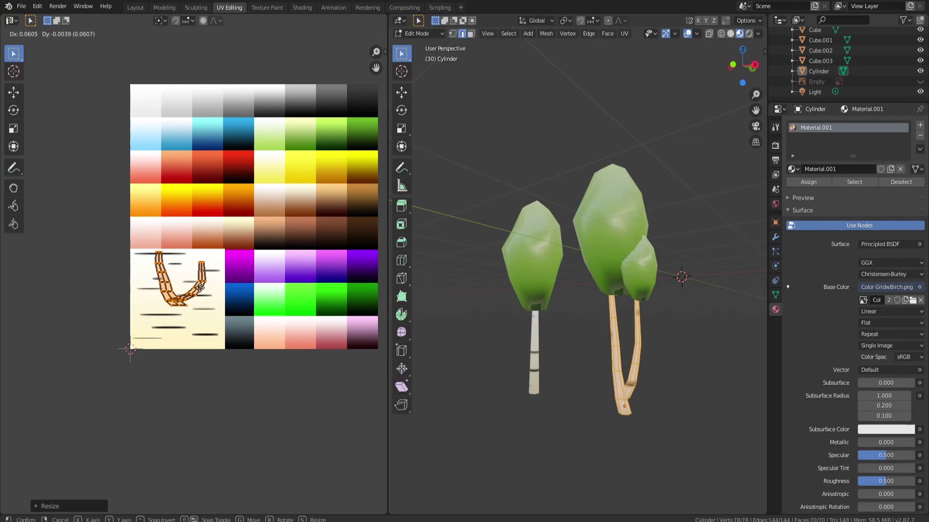
left_click(196, 288)
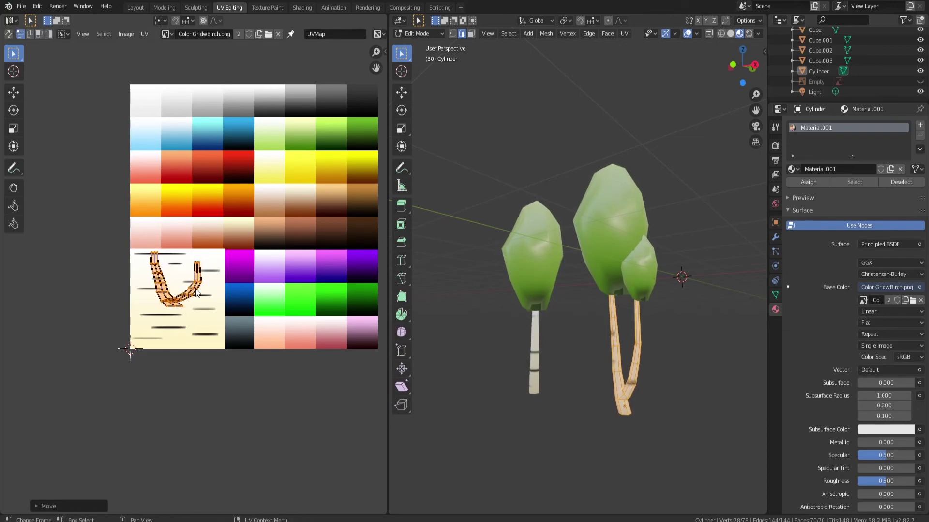
key("Tab")
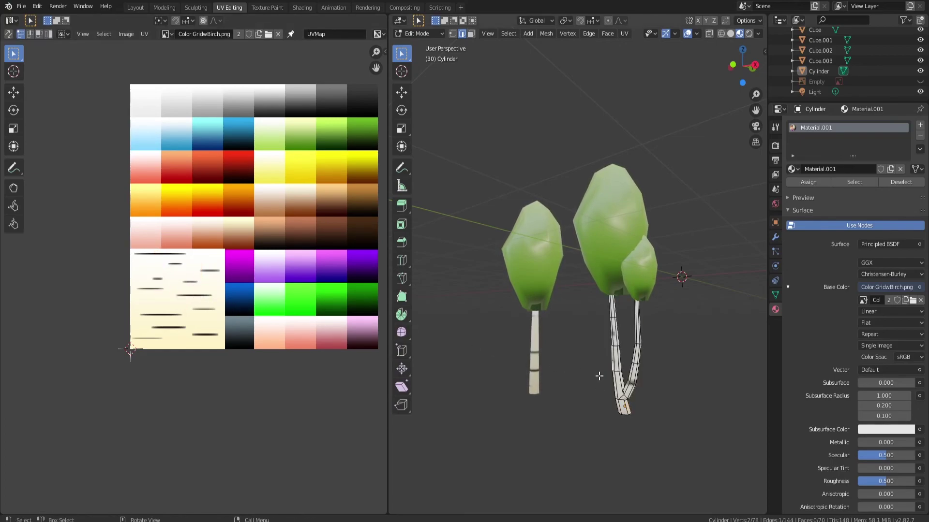
middle_click_drag(633, 365, 610, 338)
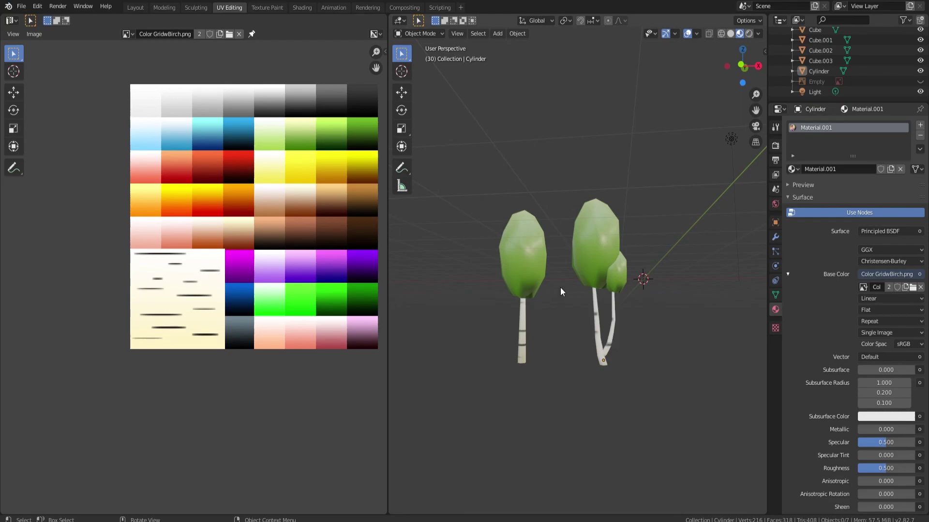
middle_click_drag(596, 181, 623, 206)
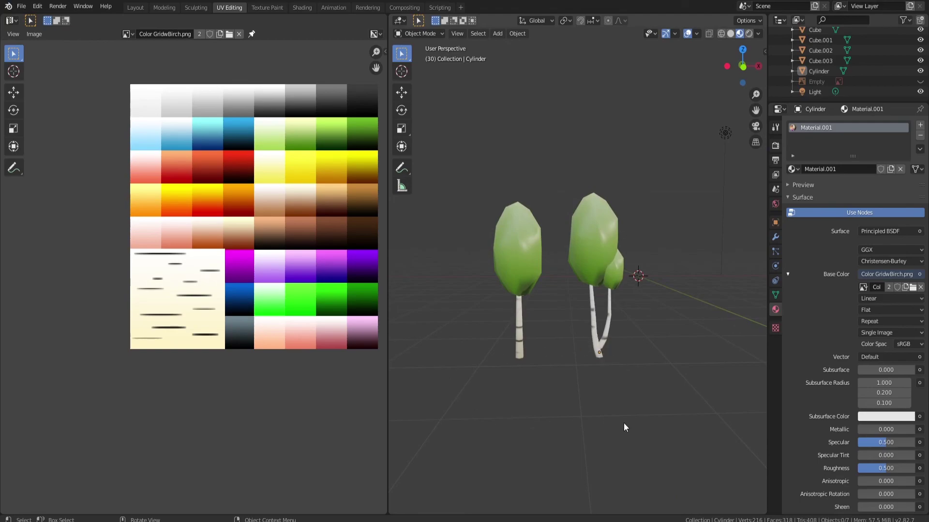